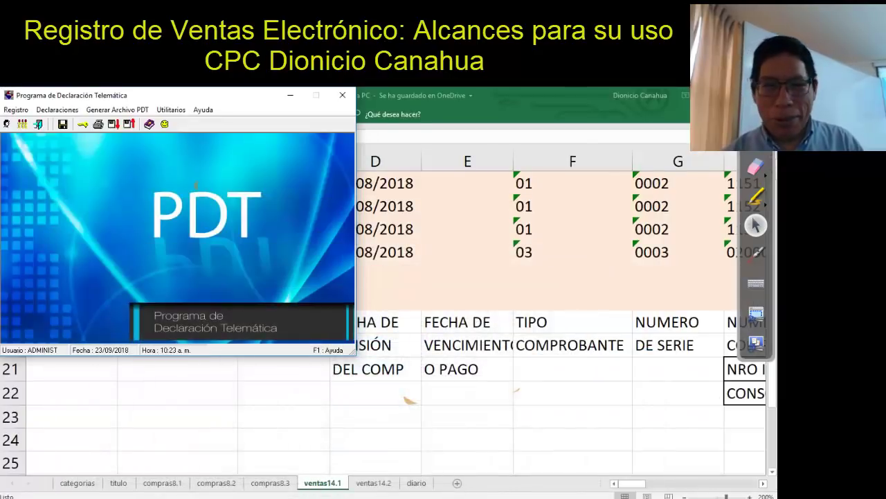
Close PDT and sign in to SUNAT Operaciones en Línea with the company's RUC, SOL user and password
{"action": "left_click", "coordinate": [342, 95]}
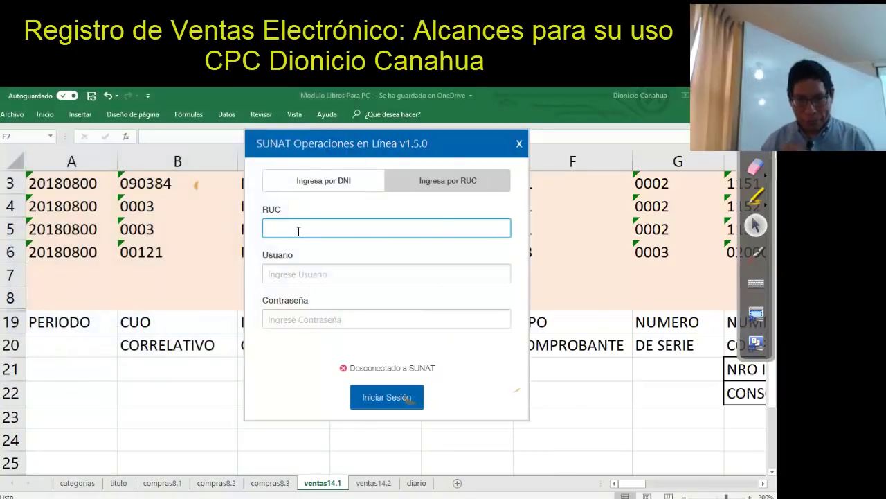
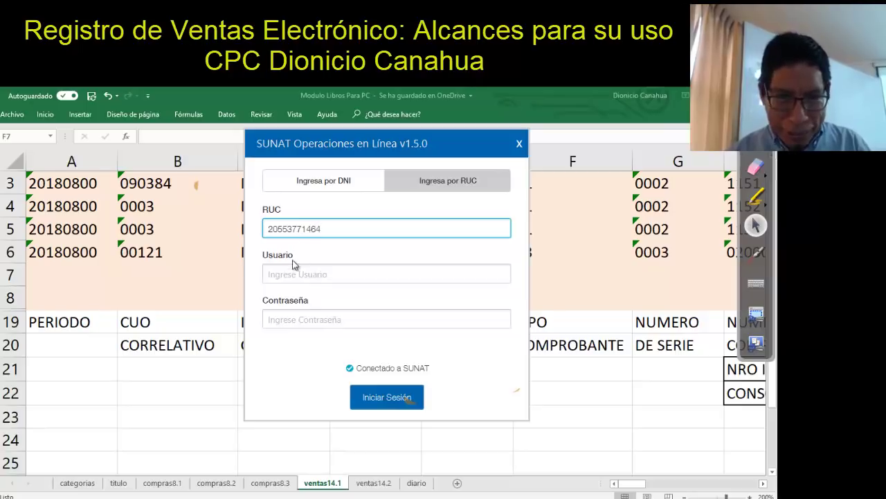
{"action": "left_click", "coordinate": [288, 270]}
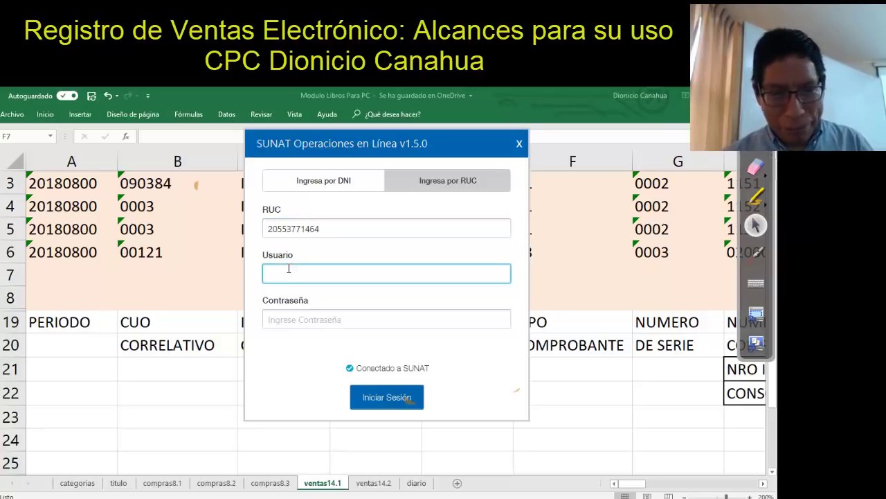
{"action": "type", "text": "YTERE"}
{"action": "left_click", "coordinate": [290, 315]}
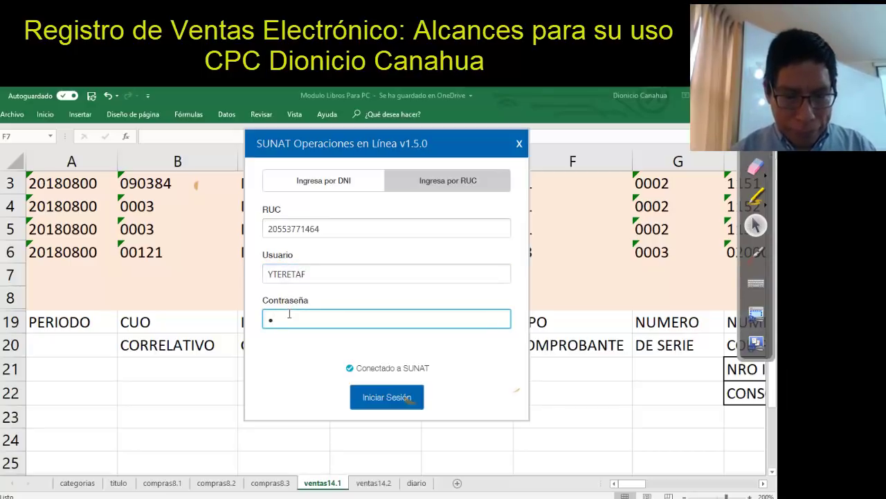
{"action": "key", "text": "Caps_Lock"}
{"action": "type", "text": "*********"}
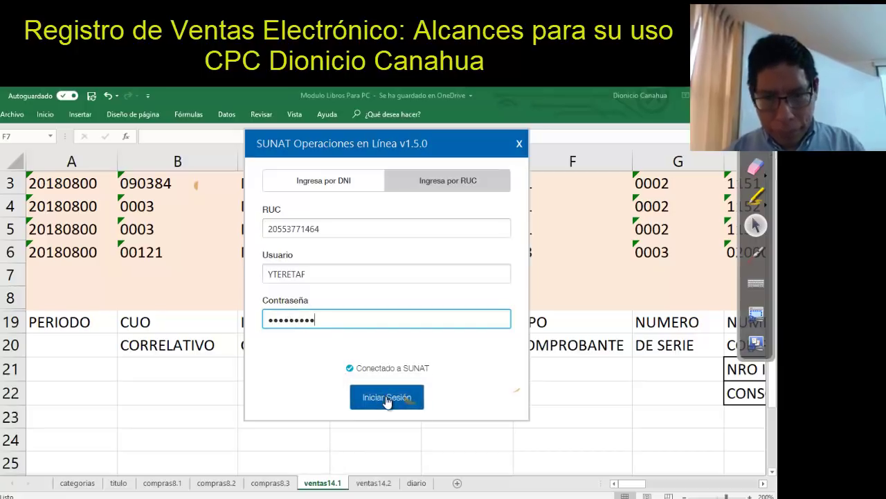
{"action": "left_click", "coordinate": [386, 397]}
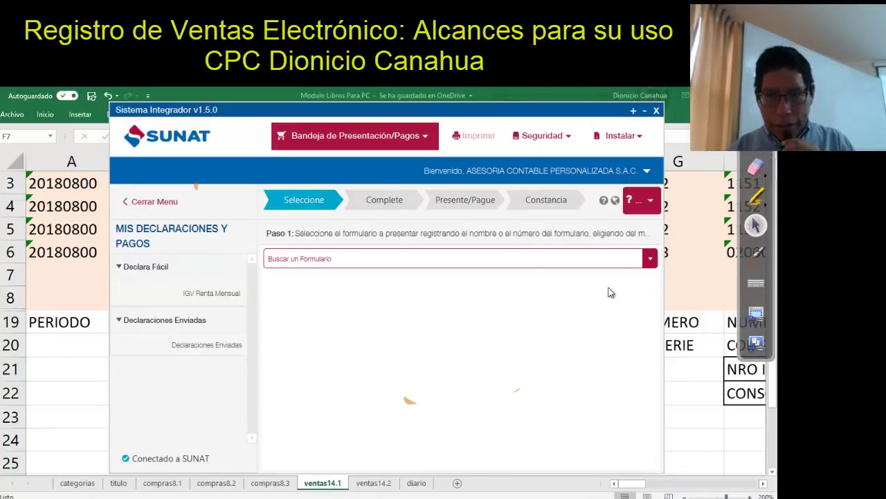
Open the 0621 IGV Renta Mensual form, dismiss its tutorial and maximize the window
{"action": "left_click", "coordinate": [608, 263]}
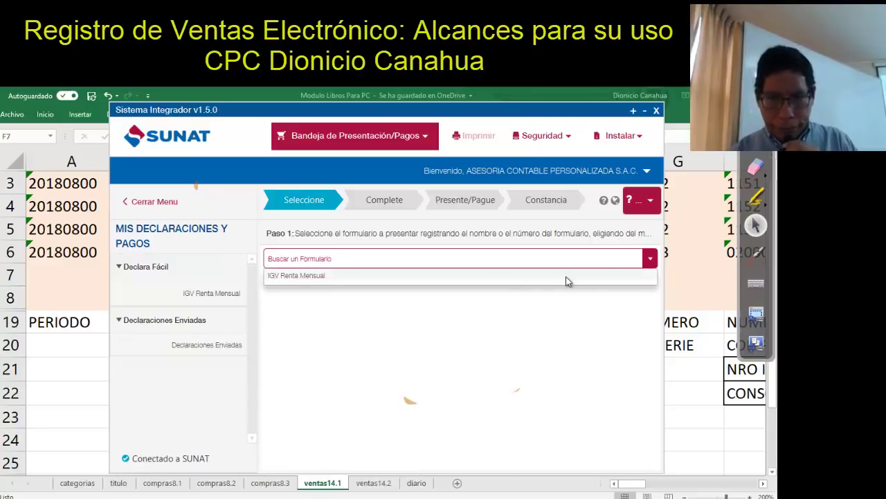
{"action": "left_click", "coordinate": [299, 275]}
{"action": "left_click", "coordinate": [230, 300]}
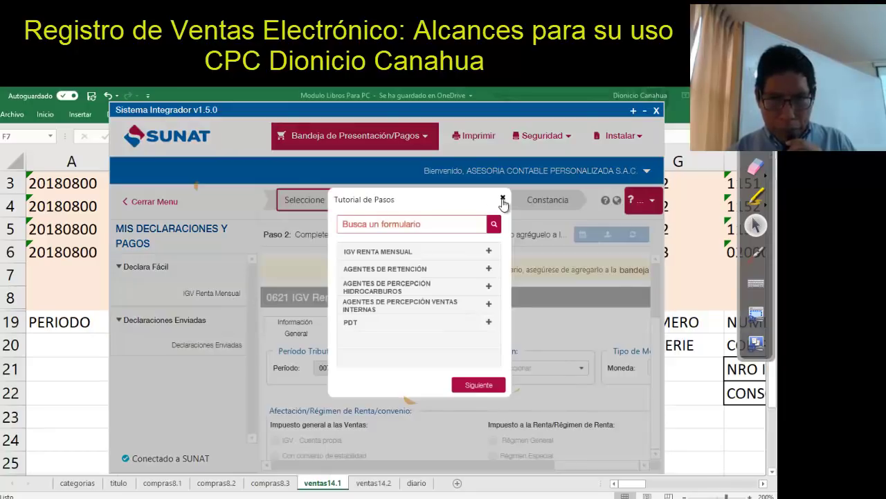
{"action": "left_click", "coordinate": [503, 199]}
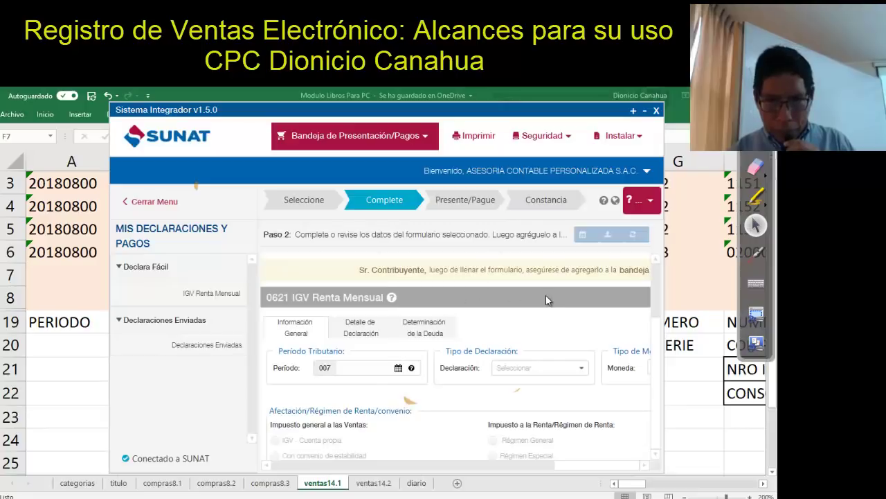
{"action": "left_click", "coordinate": [633, 111]}
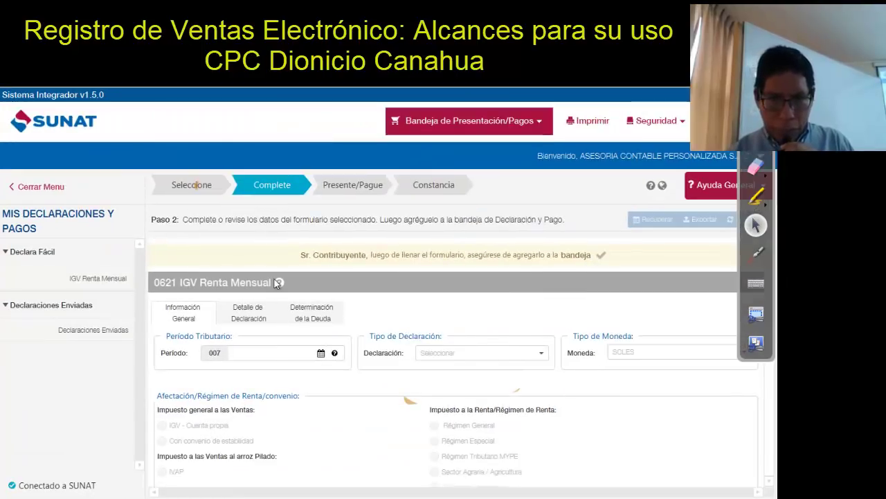
Set the declaration's tax period to July 2018 (07/2018)
{"action": "left_click", "coordinate": [254, 315]}
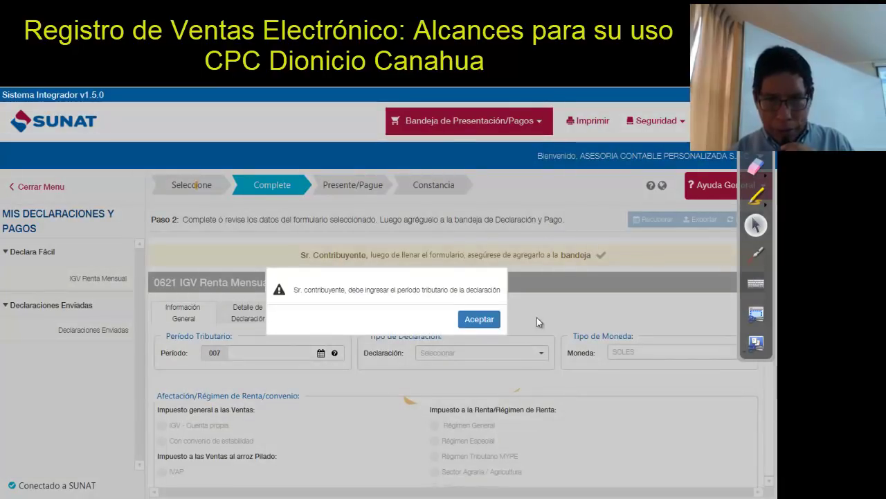
{"action": "left_click", "coordinate": [494, 322]}
{"action": "left_click", "coordinate": [257, 351]}
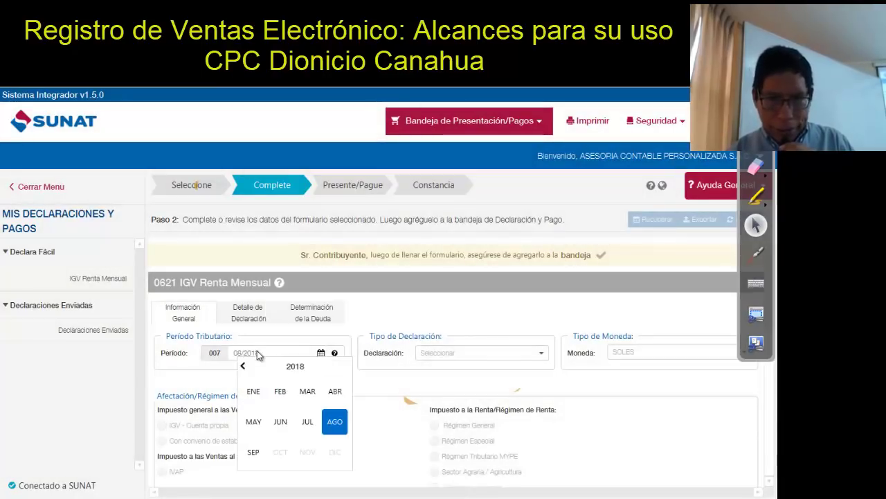
{"action": "left_click", "coordinate": [307, 422]}
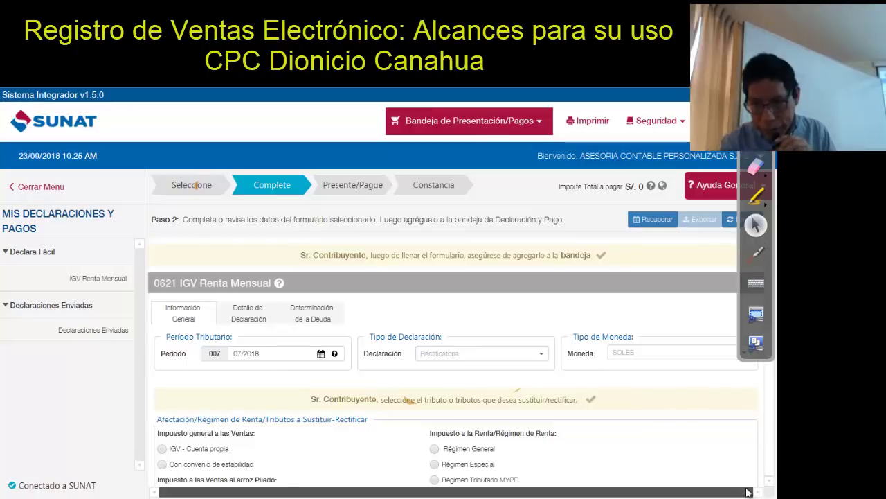
Mark the Régimen MYPE tax regime and IGV on own account, then open Detalle de Declaración
{"action": "scroll", "coordinate": [774, 491], "scroll_direction": "down", "scroll_amount": 1}
{"action": "scroll", "coordinate": [774, 491], "scroll_direction": "down", "scroll_amount": 2}
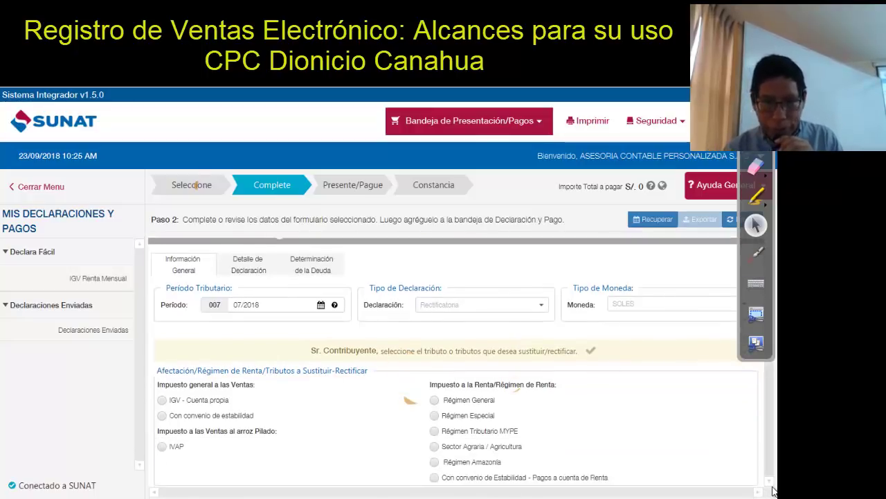
{"action": "left_click", "coordinate": [436, 431]}
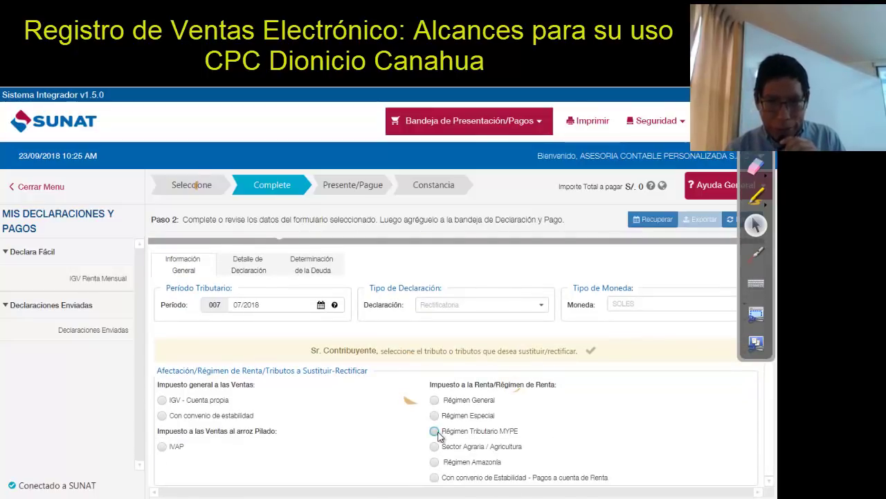
{"action": "left_click", "coordinate": [163, 400]}
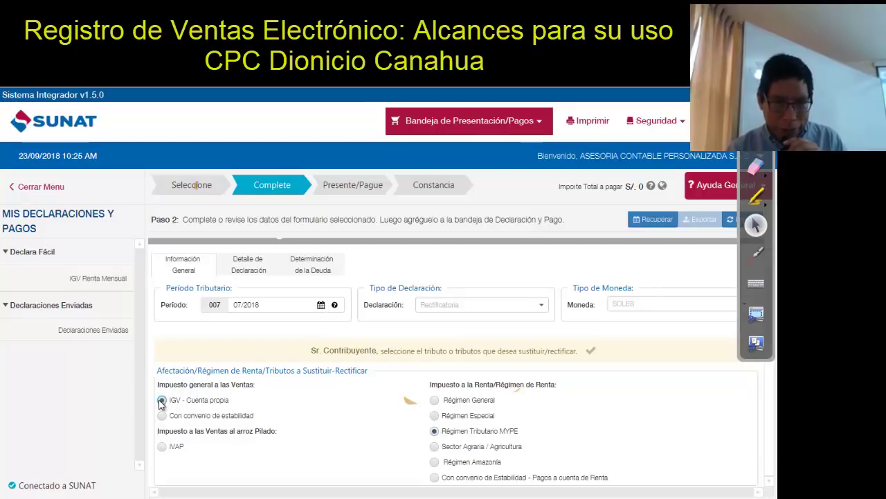
{"action": "left_click", "coordinate": [234, 270]}
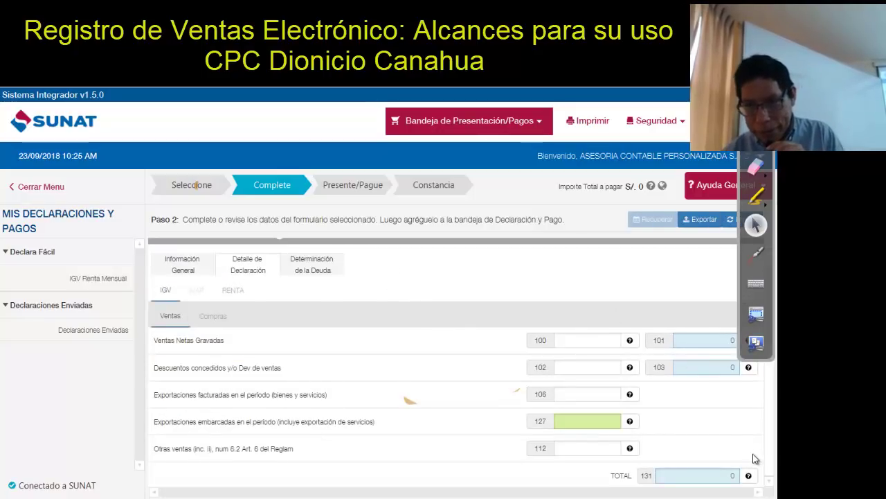
Scroll the detail to sales boxes 100–131, closing a stray whiteboard, then go to Paint
{"action": "scroll", "coordinate": [774, 479], "scroll_direction": "down", "scroll_amount": 2}
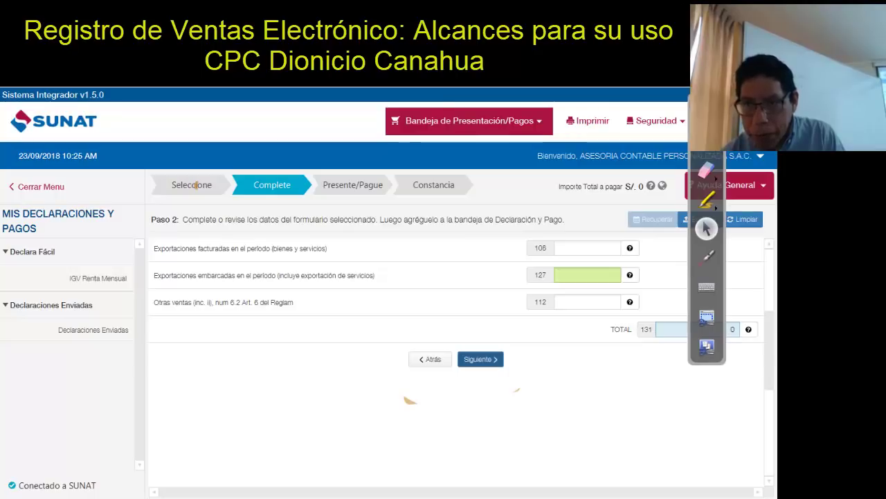
{"action": "left_click", "coordinate": [706, 317]}
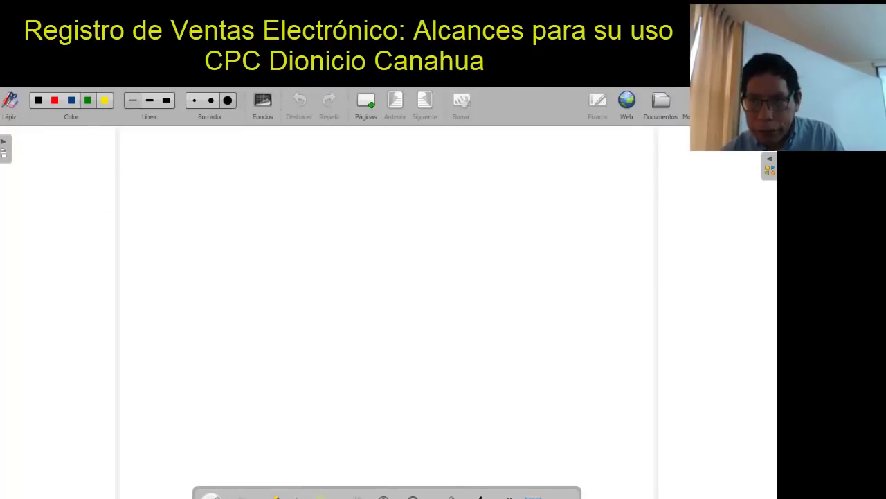
{"action": "left_click", "coordinate": [699, 104]}
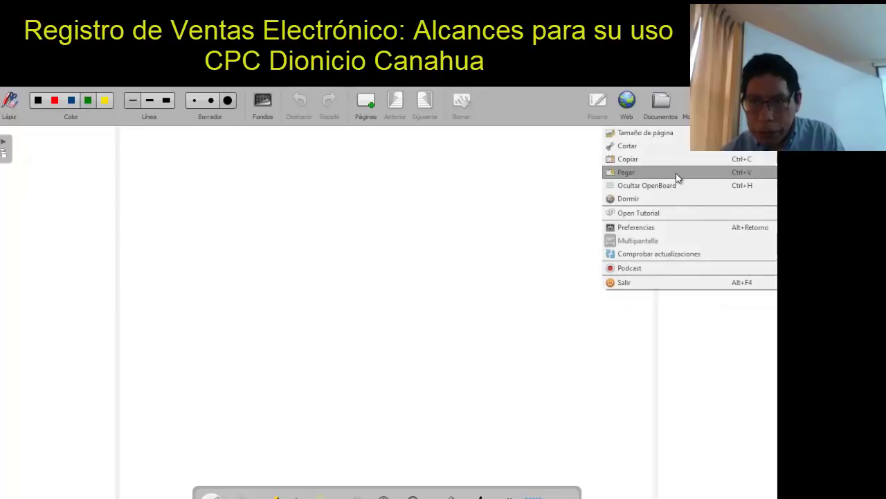
{"action": "left_click", "coordinate": [670, 281]}
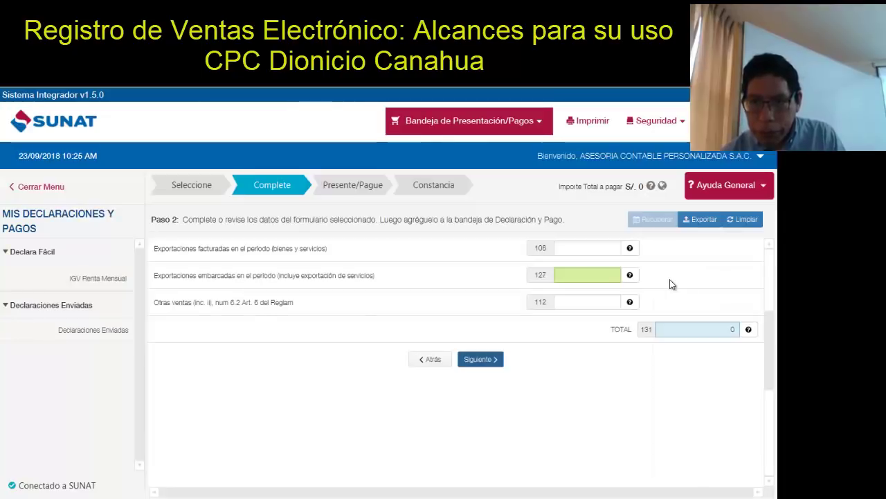
{"action": "scroll", "coordinate": [764, 317], "scroll_direction": "up", "scroll_amount": 3}
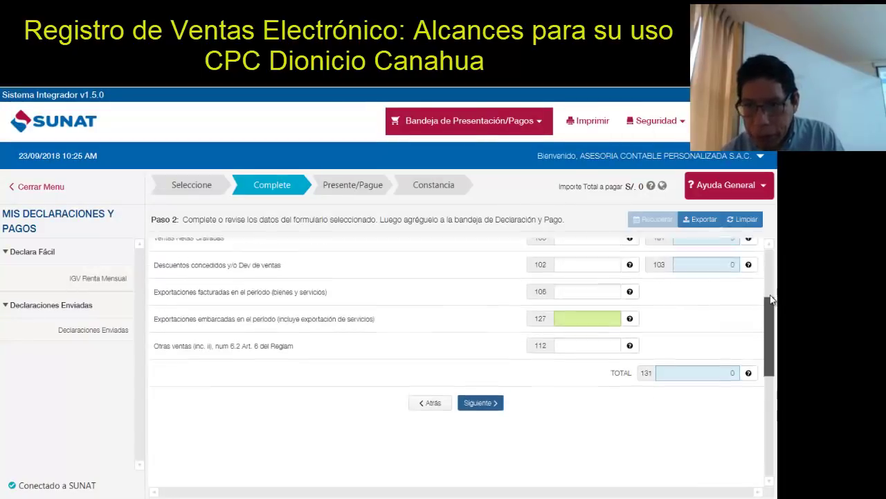
{"action": "left_click_drag", "start_coordinate": [764, 279], "coordinate": [767, 305]}
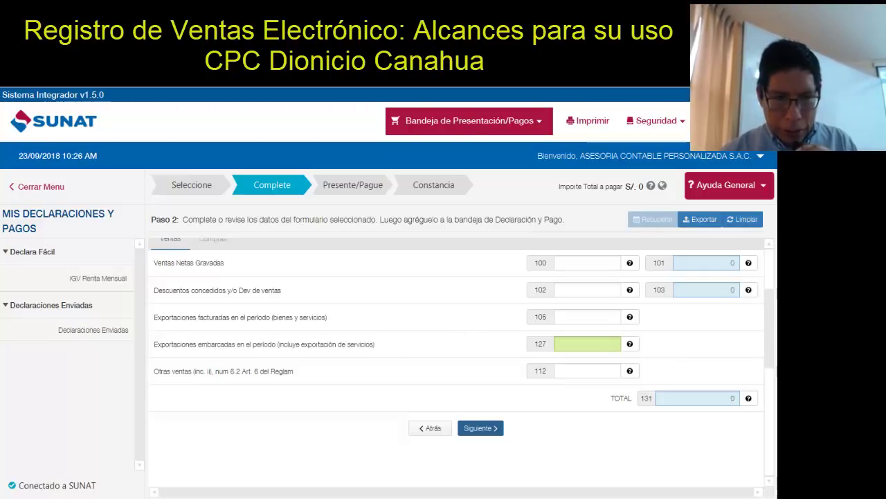
{"action": "key", "text": "alt+Tab"}
Paste the 0621 form screenshot into Paint and scroll it to sales boxes 100–127
{"action": "key", "text": "ctrl+v"}
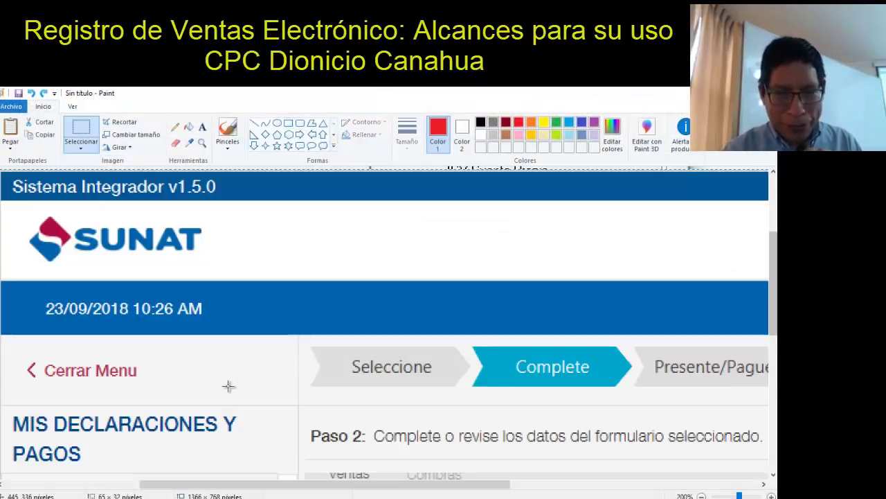
{"action": "left_click_drag", "start_coordinate": [774, 262], "coordinate": [776, 347]}
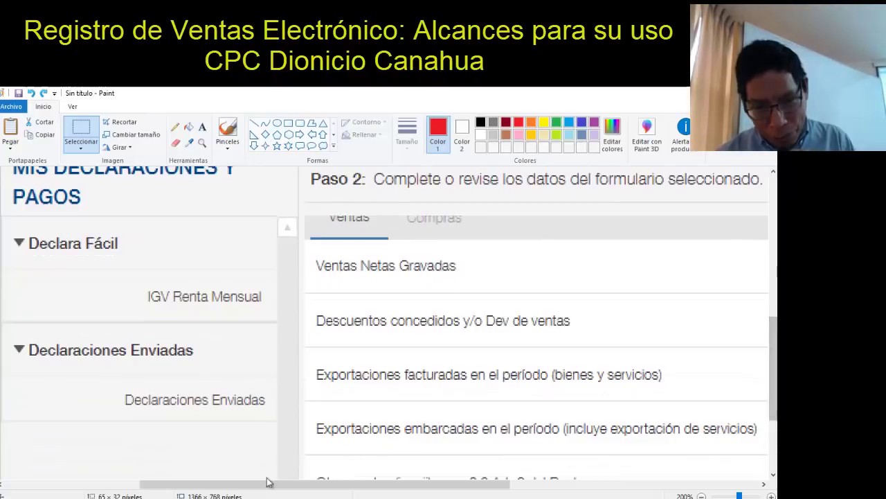
{"action": "left_click_drag", "start_coordinate": [191, 489], "coordinate": [461, 496]}
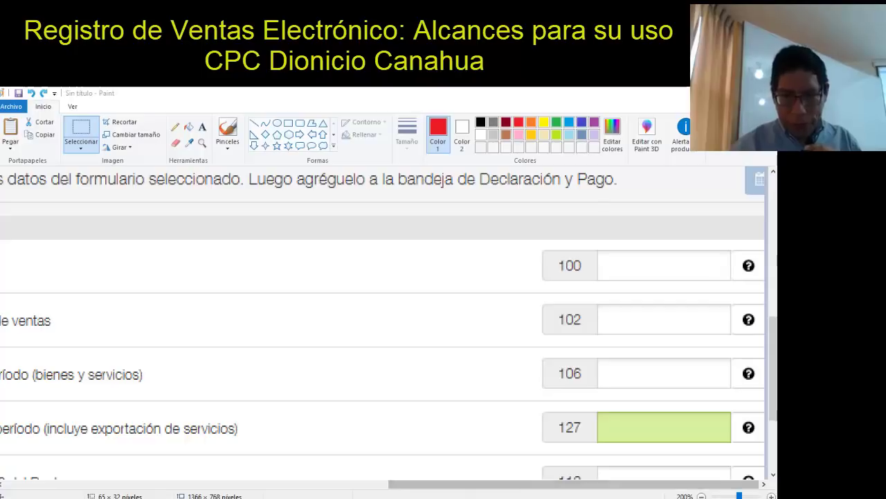
{"action": "key", "text": "alt+Tab"}
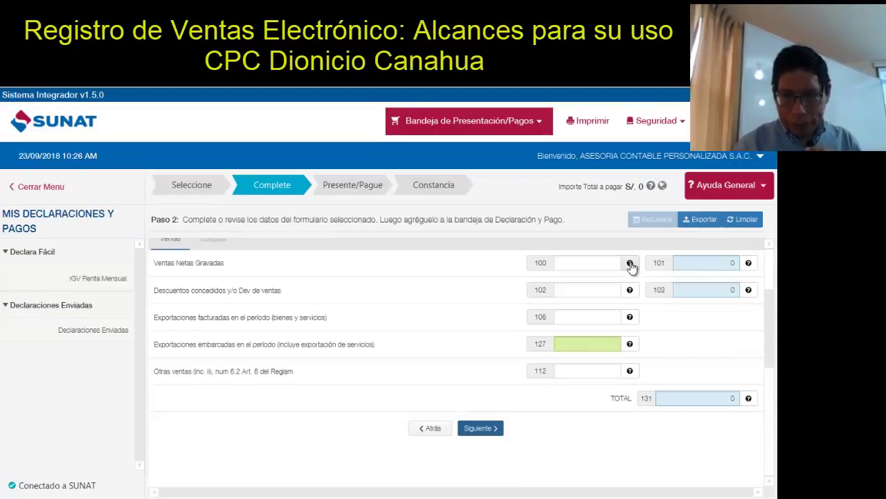
Read box 100's help note on taxed operations, then paste back into the Paint image
{"action": "mouse_move", "coordinate": [632, 293]}
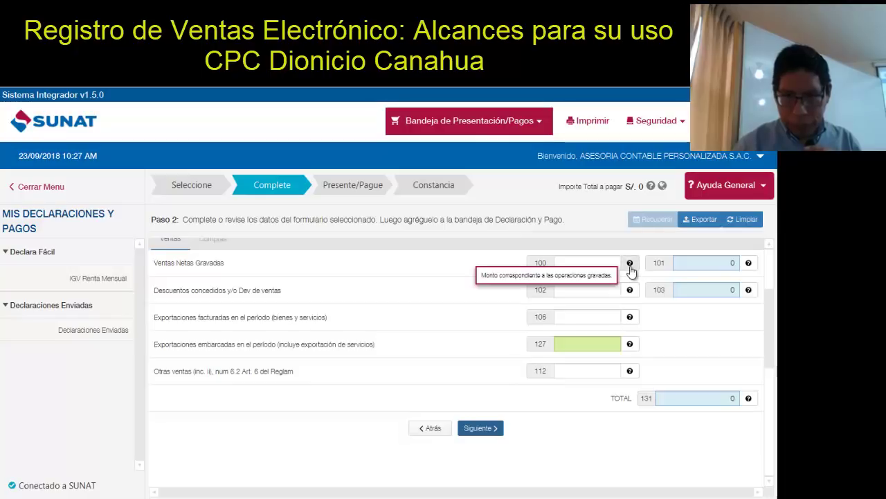
{"action": "mouse_move", "coordinate": [632, 290]}
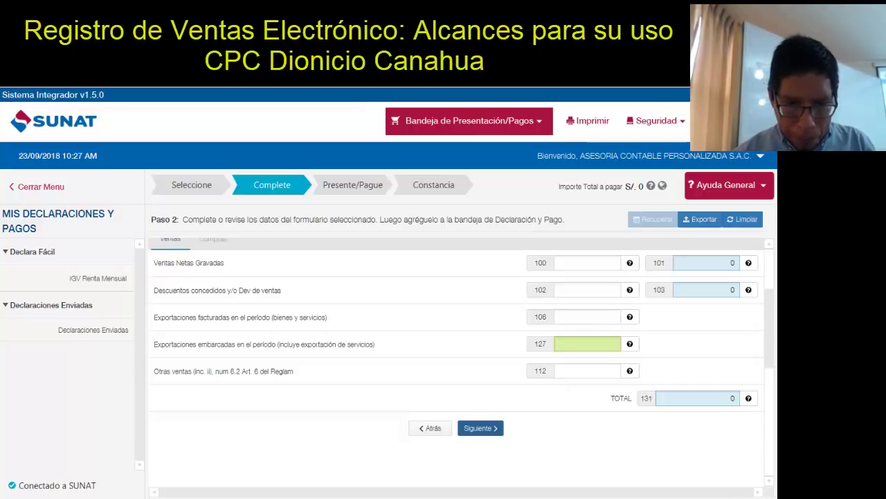
{"action": "key", "text": "alt+Tab"}
{"action": "key", "text": "ctrl+v"}
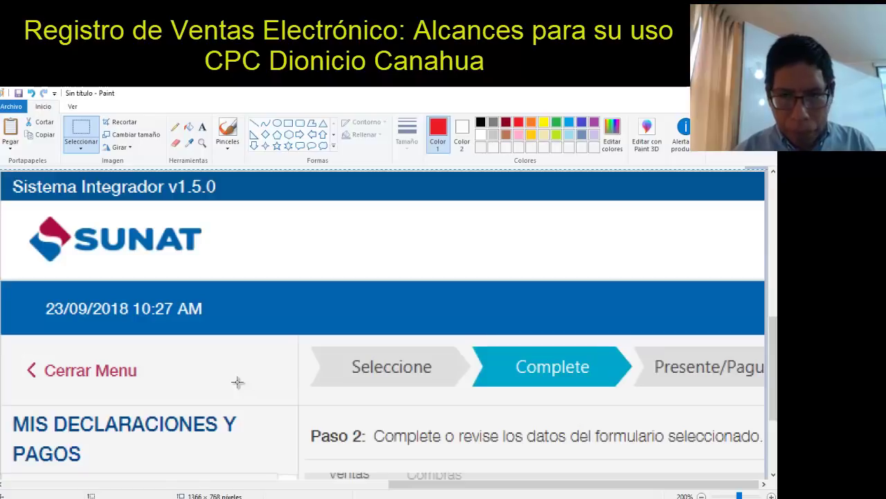
Scroll and reposition the pasted SUNAT form screenshot on the Paint canvas
{"action": "left_click", "coordinate": [774, 297]}
{"action": "left_click_drag", "start_coordinate": [775, 242], "coordinate": [774, 394]}
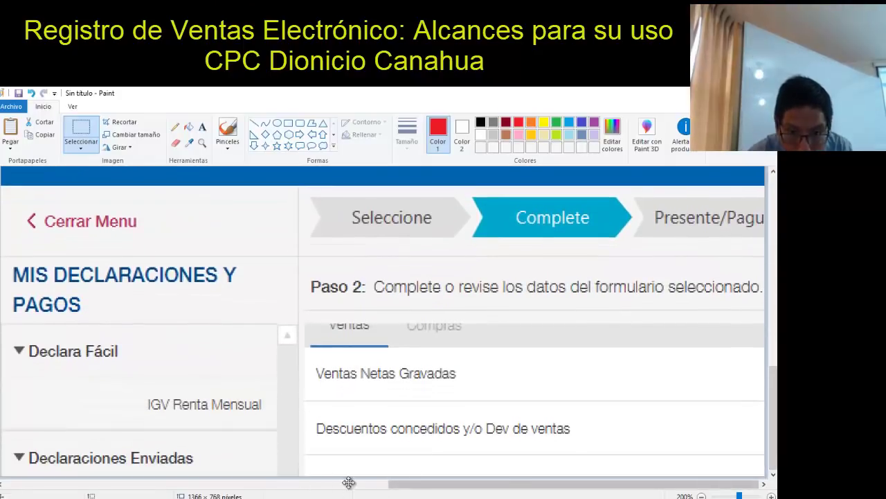
{"action": "left_click_drag", "start_coordinate": [773, 295], "coordinate": [774, 468]}
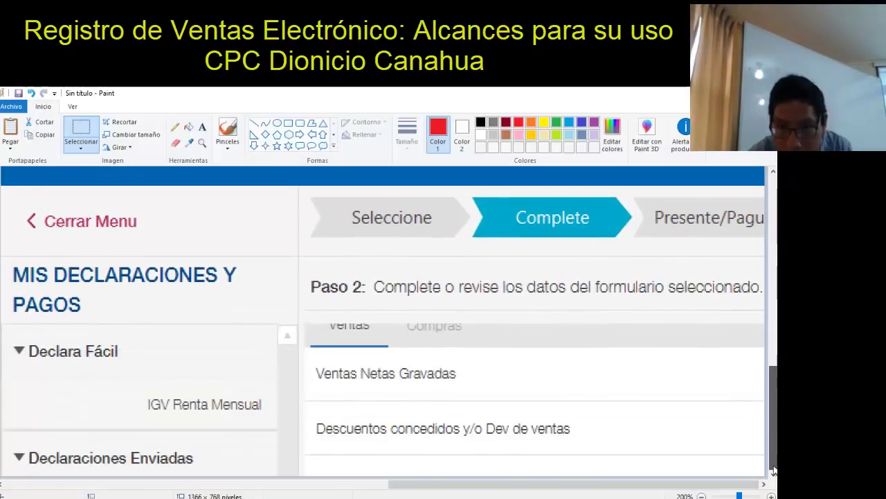
{"action": "left_click_drag", "start_coordinate": [423, 485], "coordinate": [595, 457]}
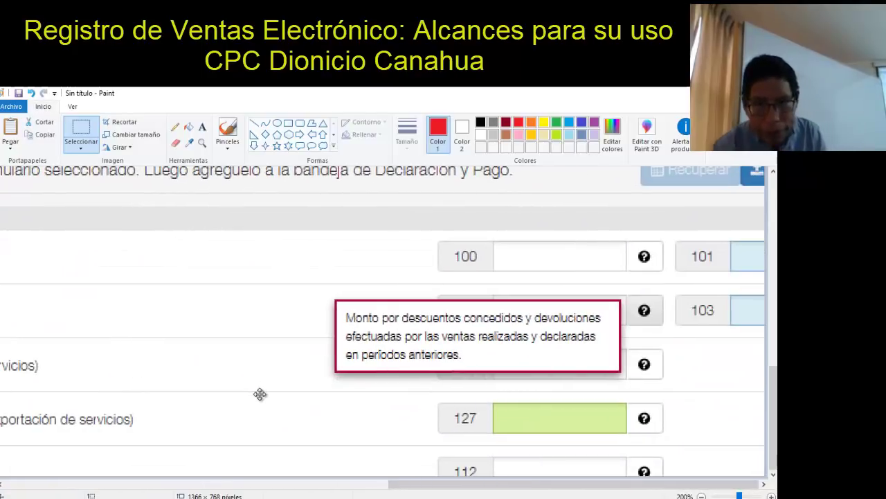
{"action": "mouse_move", "coordinate": [260, 394]}
{"action": "left_mouse_down"}
{"action": "mouse_move", "coordinate": [198, 344]}
{"action": "mouse_move", "coordinate": [263, 353]}
{"action": "mouse_move", "coordinate": [209, 344]}
{"action": "left_mouse_up"}
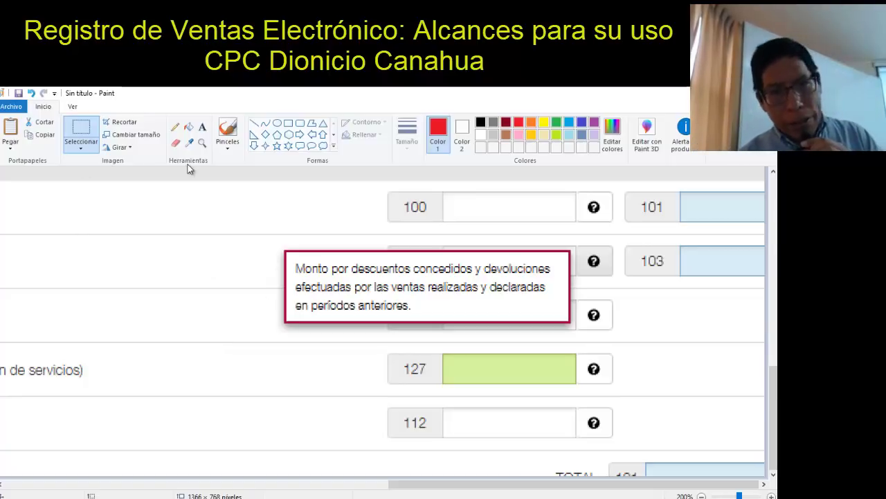
Draw a red rectangle around 'períodos anteriores.' in the pasted tooltip
{"action": "left_click", "coordinate": [288, 122]}
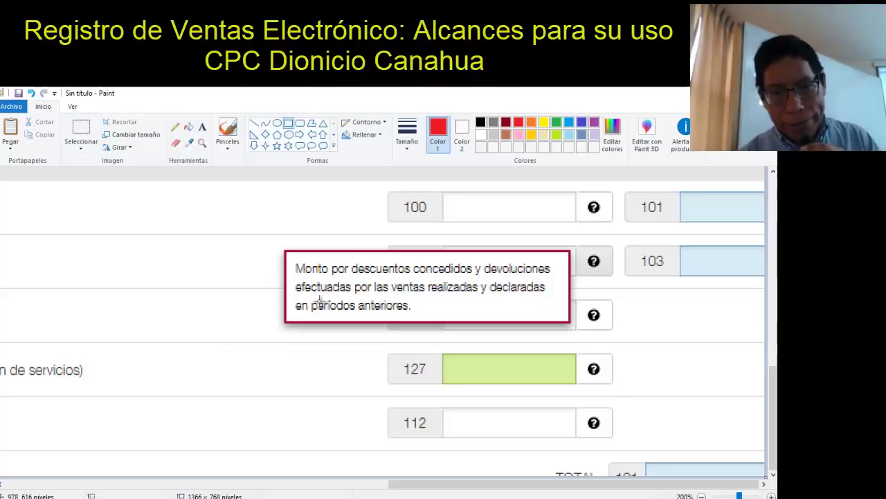
{"action": "mouse_move", "coordinate": [308, 296]}
{"action": "left_mouse_down"}
{"action": "mouse_move", "coordinate": [387, 296]}
{"action": "mouse_move", "coordinate": [420, 315]}
{"action": "left_mouse_up"}
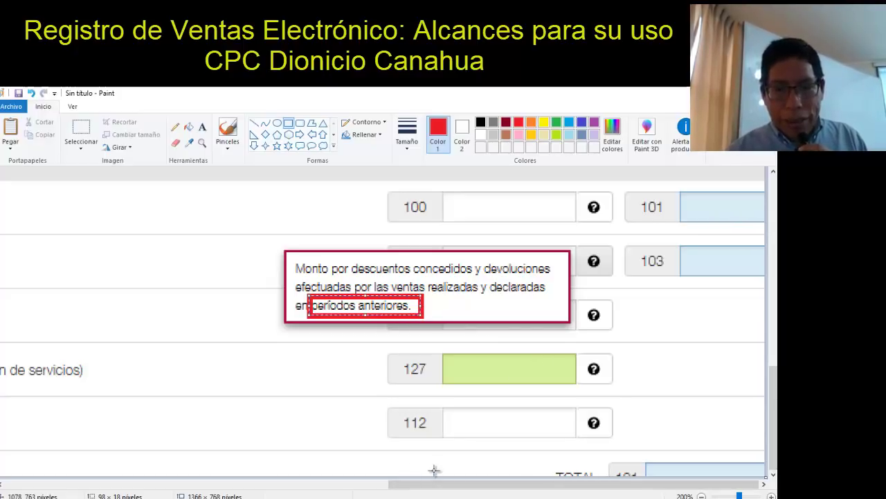
{"action": "mouse_move", "coordinate": [374, 497]}
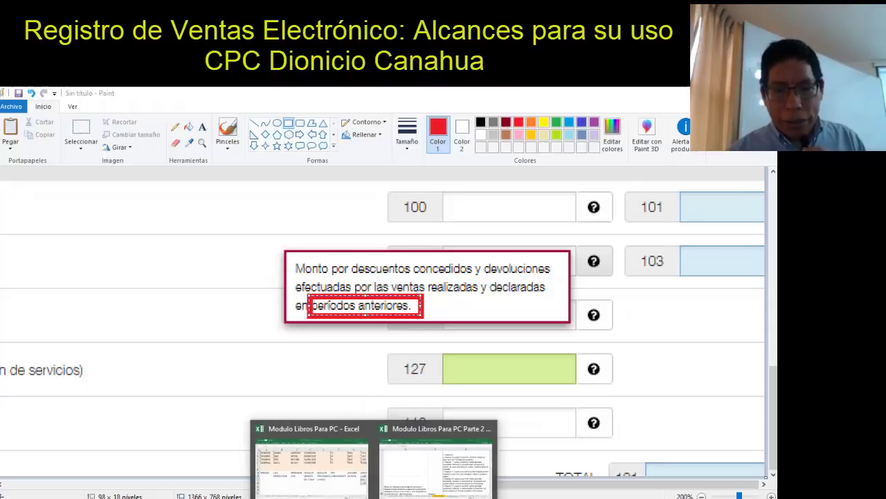
{"action": "left_click", "coordinate": [312, 453]}
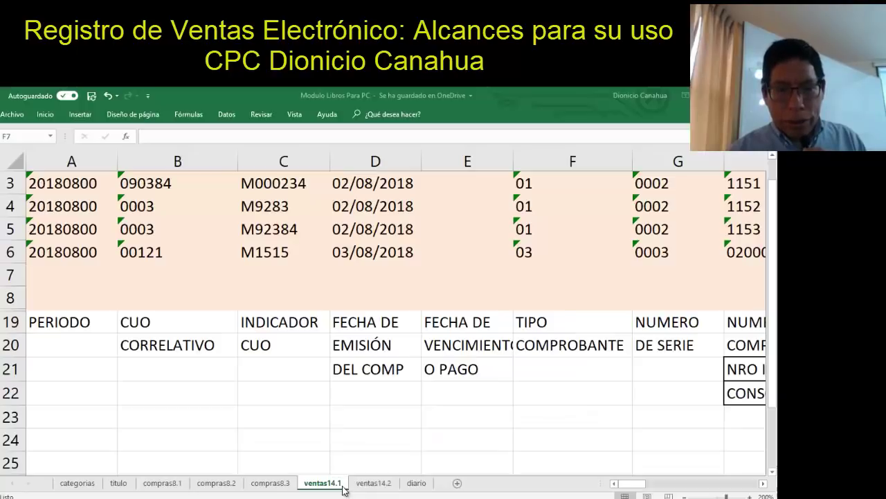
On ventas14.1, inspect the BI column N (casilla 100) and descuento column O (casilla 102)
{"action": "left_click", "coordinate": [327, 417]}
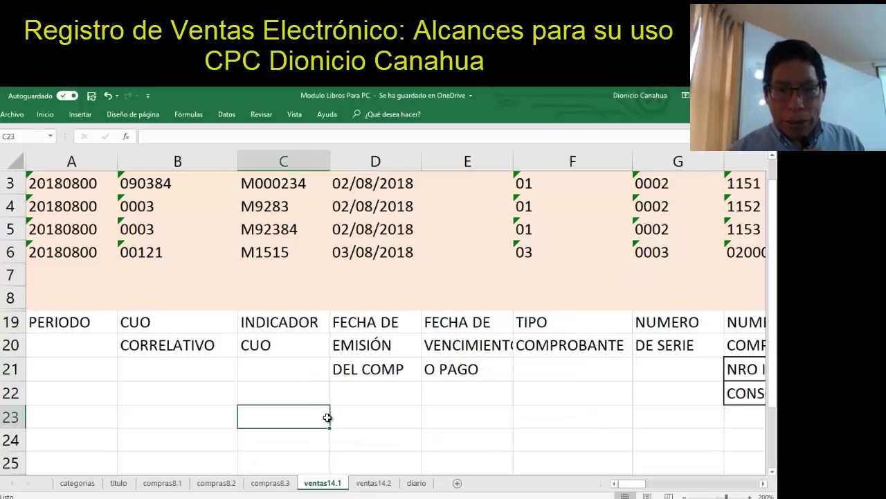
{"action": "key", "text": "Right"}
{"action": "key", "text": "Right"}
{"action": "key", "text": "Right"}
{"action": "key", "text": "Right"}
{"action": "key", "text": "Right"}
{"action": "key", "text": "Right"}
{"action": "key", "text": "Right"}
{"action": "key", "text": "Right"}
{"action": "key", "text": "Right"}
{"action": "key", "text": "Right"}
{"action": "key", "text": "Right"}
{"action": "key", "text": "Right"}
{"action": "key", "text": "Right"}
{"action": "key", "text": "Right"}
{"action": "key", "text": "Left"}
{"action": "key", "text": "Left"}
{"action": "key", "text": "Left"}
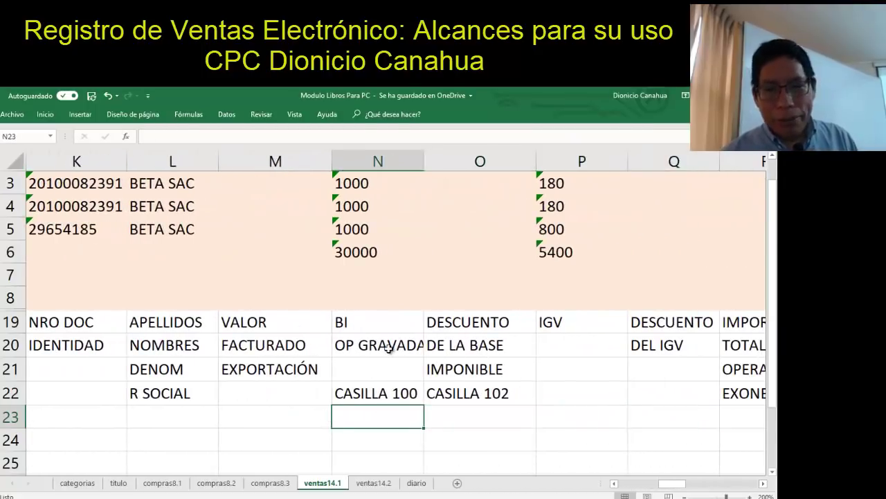
{"action": "left_click", "coordinate": [382, 328]}
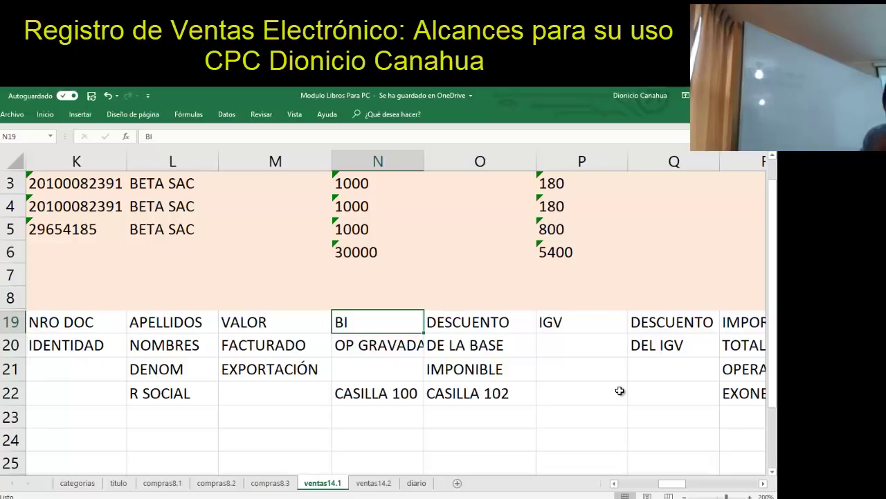
{"action": "key", "text": "Up"}
{"action": "key", "text": "Up"}
{"action": "key", "text": "Up"}
{"action": "key", "text": "Up"}
{"action": "key", "text": "Up"}
{"action": "key", "text": "Up"}
{"action": "key", "text": "Up"}
{"action": "key", "text": "Up"}
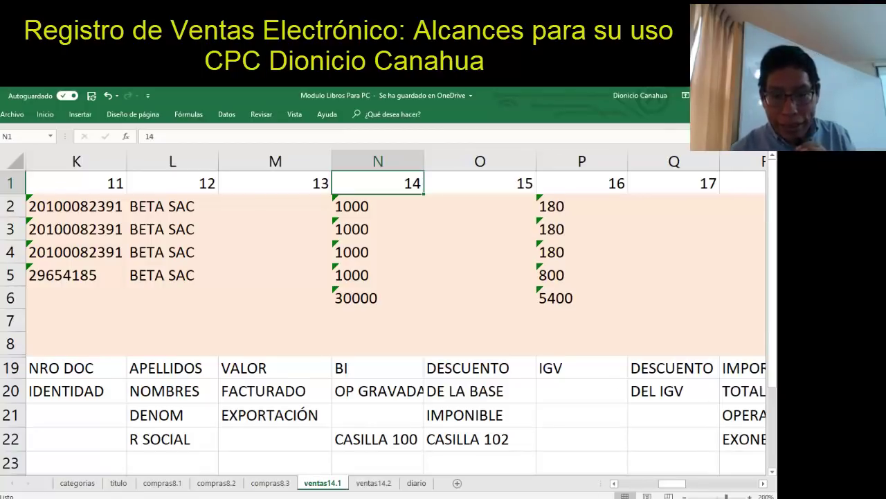
In Modulo Libros Para PC Parte 2, locate field 14's description in row 18 of 14 Registro de Ventas
{"action": "mouse_move", "coordinate": [374, 495]}
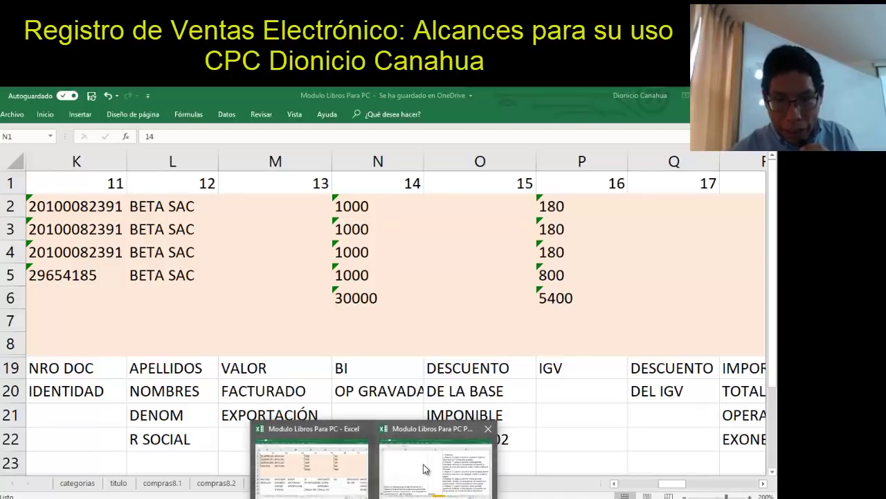
{"action": "left_click", "coordinate": [425, 472]}
{"action": "left_click", "coordinate": [345, 320]}
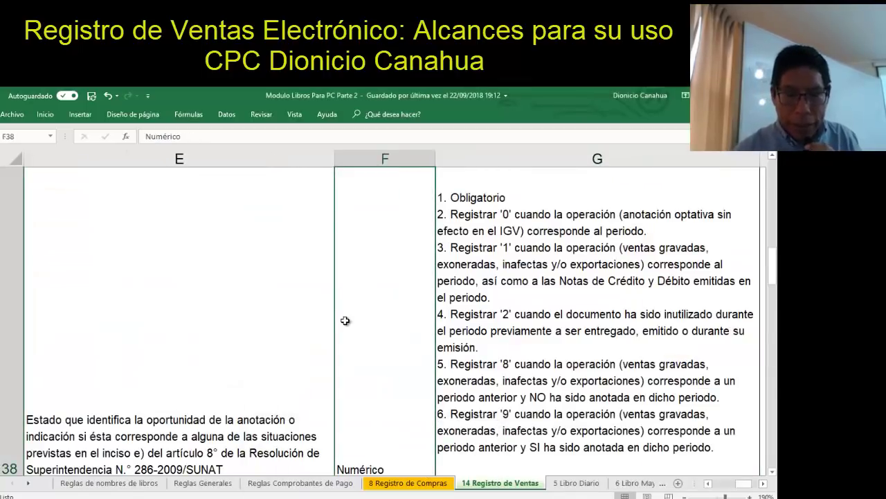
{"action": "key", "text": "Up"}
{"action": "key", "text": "Up"}
{"action": "key", "text": "Left"}
{"action": "key", "text": "Left"}
{"action": "key", "text": "Left"}
{"action": "key", "text": "Left"}
{"action": "key", "text": "Left"}
{"action": "key", "text": "Up"}
{"action": "key", "text": "Up"}
{"action": "key", "text": "Up"}
{"action": "key", "text": "Up"}
{"action": "key", "text": "Up"}
{"action": "key", "text": "Up"}
{"action": "key", "text": "Up"}
{"action": "key", "text": "Up"}
{"action": "key", "text": "Up"}
{"action": "key", "text": "Up"}
{"action": "key", "text": "Up"}
{"action": "key", "text": "Up"}
{"action": "key", "text": "Up"}
{"action": "key", "text": "Up"}
{"action": "key", "text": "Up"}
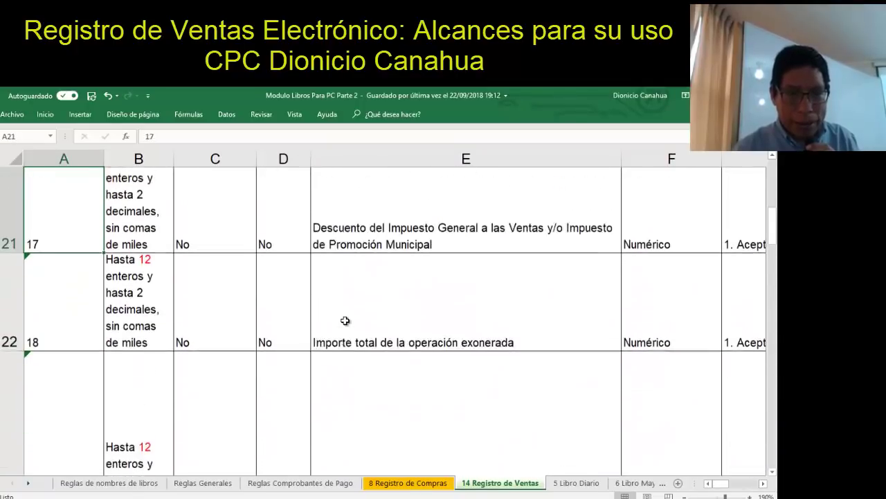
{"action": "key", "text": "Up"}
{"action": "key", "text": "Up"}
{"action": "key", "text": "Up"}
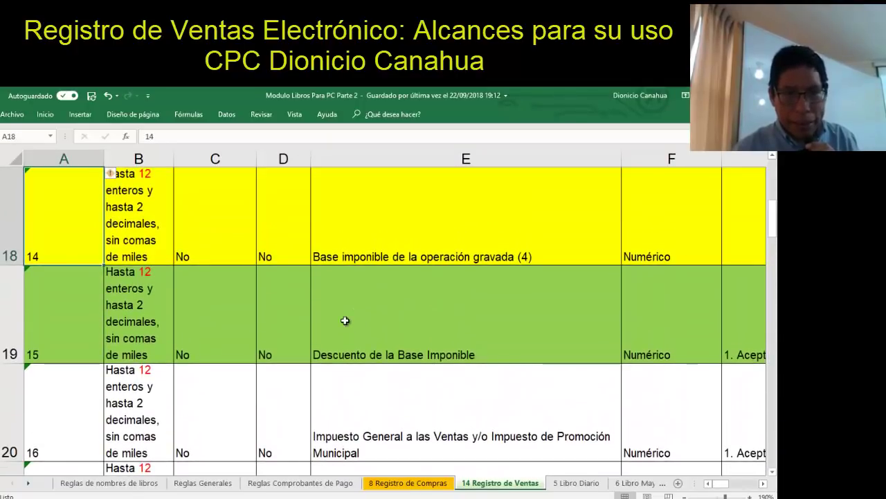
{"action": "key", "text": "Right"}
{"action": "key", "text": "Right"}
{"action": "key", "text": "Right"}
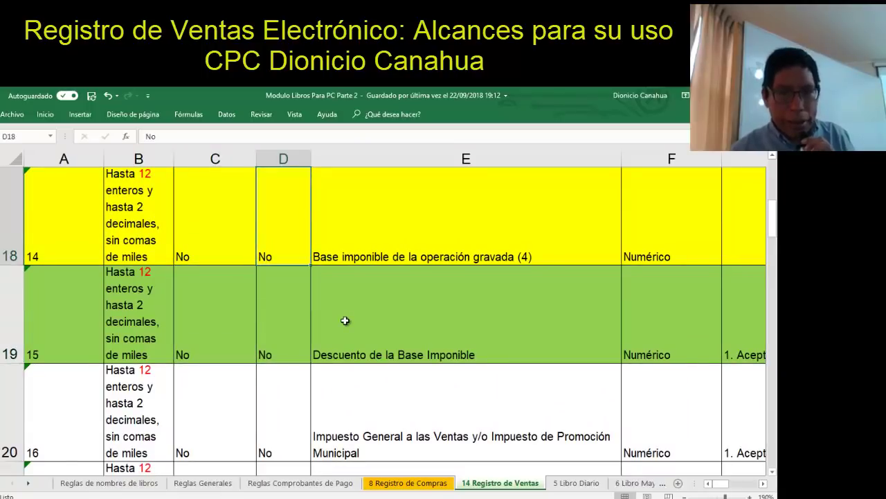
{"action": "key", "text": "Right"}
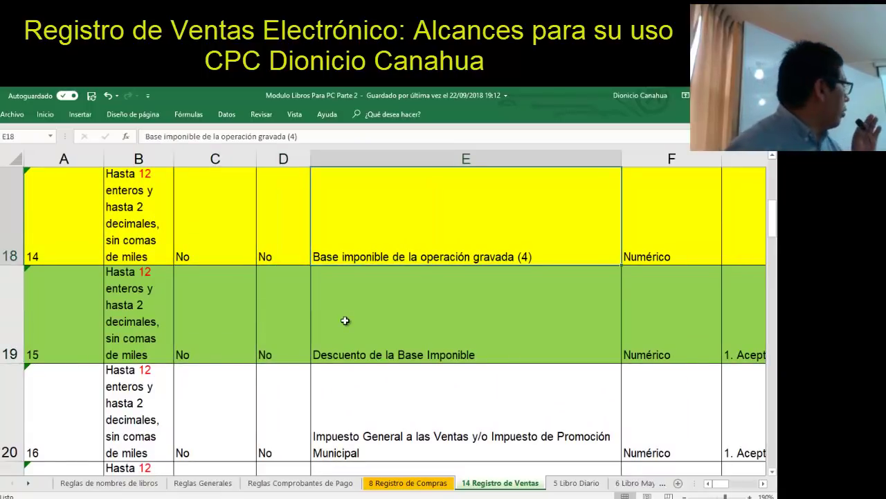
Compare field 14's description with field 15 and check row 18's remaining columns
{"action": "key", "text": "Down"}
{"action": "key", "text": "Up"}
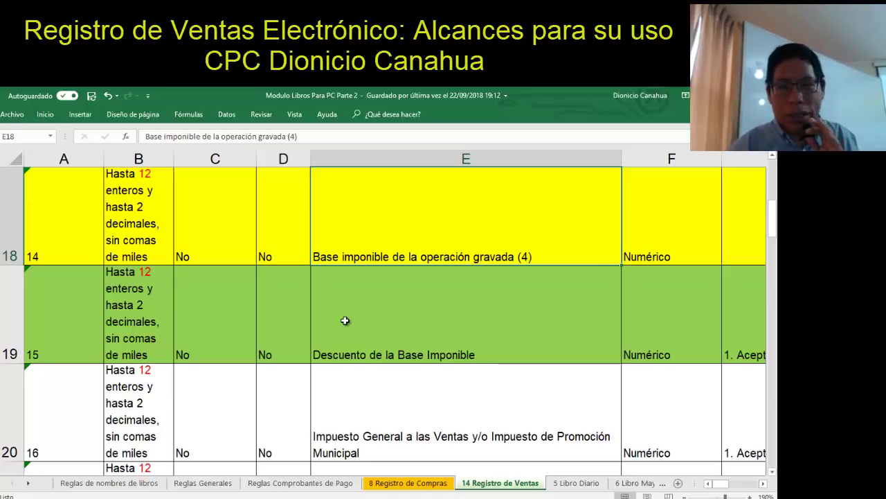
{"action": "key", "text": "Right"}
{"action": "key", "text": "Right"}
{"action": "key", "text": "Right"}
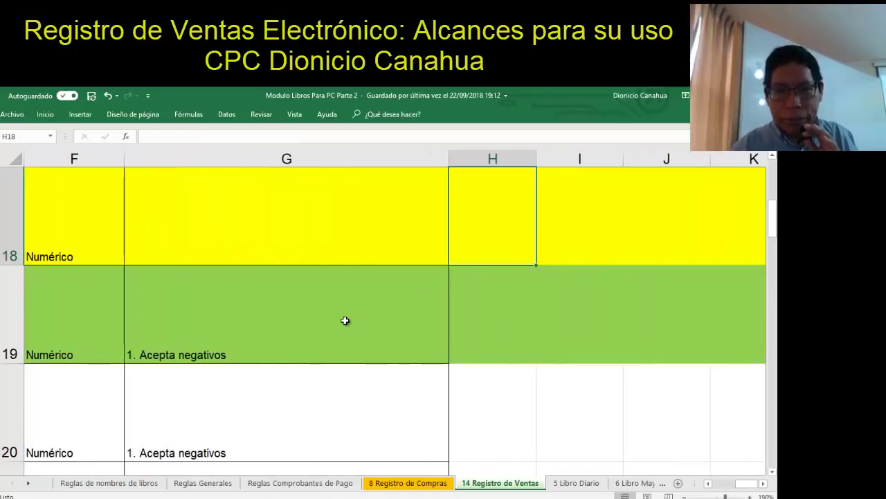
{"action": "key", "text": "Left"}
{"action": "key", "text": "Left"}
{"action": "key", "text": "Left"}
{"action": "key", "text": "Left"}
{"action": "key", "text": "Left"}
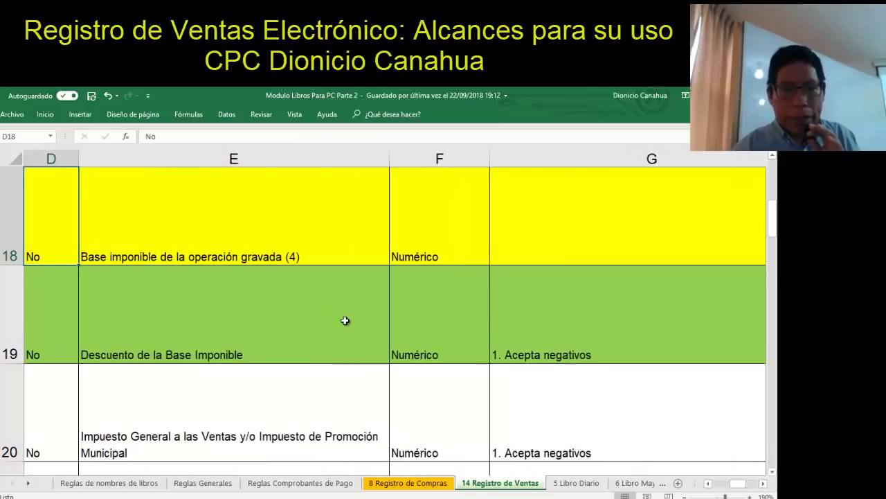
{"action": "key", "text": "Left"}
{"action": "key", "text": "Right"}
{"action": "key", "text": "Right"}
{"action": "key", "text": "Right"}
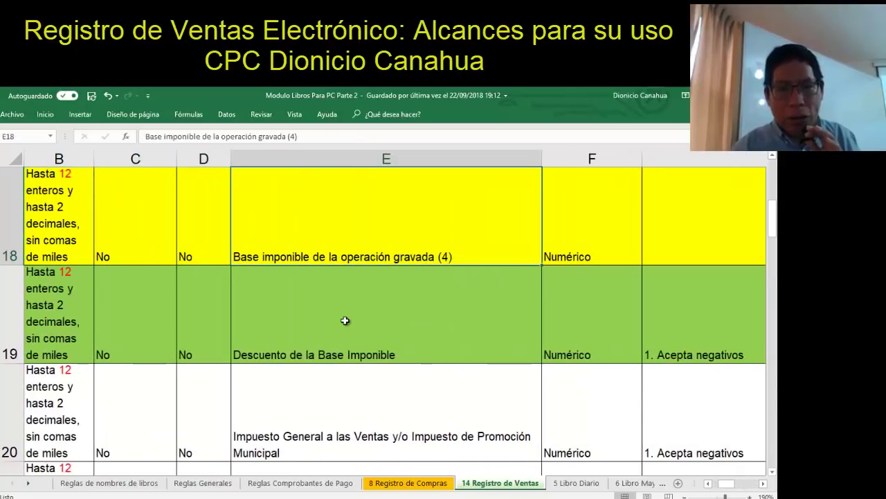
{"action": "key", "text": "Left"}
{"action": "key", "text": "Left"}
{"action": "key", "text": "Left"}
{"action": "key", "text": "Left"}
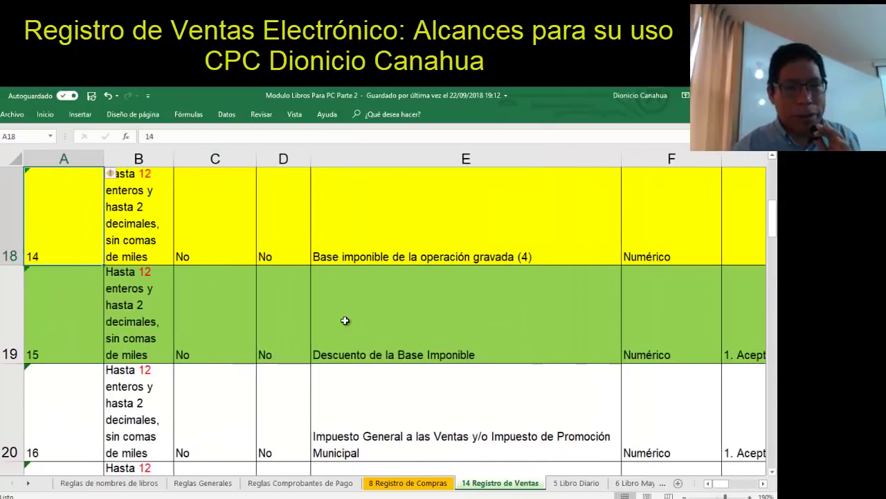
{"action": "key", "text": "Down"}
{"action": "key", "text": "Down"}
{"action": "key", "text": "Down"}
{"action": "key", "text": "Down"}
{"action": "key", "text": "Down"}
{"action": "key", "text": "Down"}
{"action": "key", "text": "Down"}
{"action": "key", "text": "Down"}
{"action": "key", "text": "Down"}
{"action": "key", "text": "Down"}
{"action": "key", "text": "Down"}
{"action": "key", "text": "Down"}
{"action": "key", "text": "Down"}
{"action": "key", "text": "Down"}
{"action": "key", "text": "Down"}
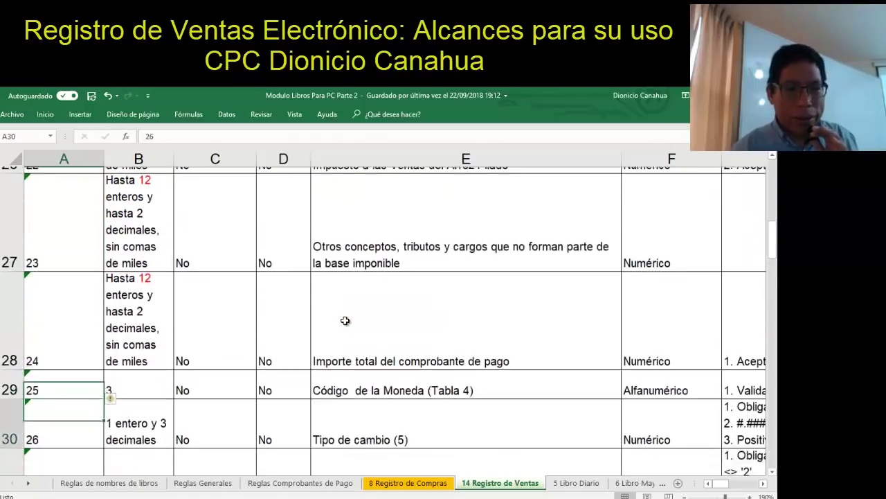
{"action": "key", "text": "Down"}
{"action": "key", "text": "Down"}
{"action": "key", "text": "Down"}
{"action": "key", "text": "Down"}
{"action": "key", "text": "Down"}
{"action": "key", "text": "Down"}
{"action": "key", "text": "Down"}
{"action": "key", "text": "Down"}
{"action": "key", "text": "Down"}
{"action": "key", "text": "Down"}
{"action": "key", "text": "Down"}
{"action": "key", "text": "Down"}
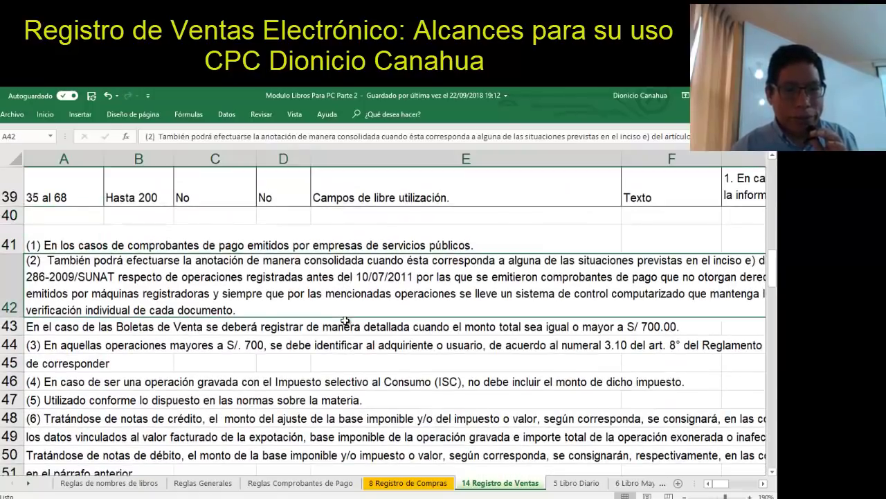
{"action": "key", "text": "Down"}
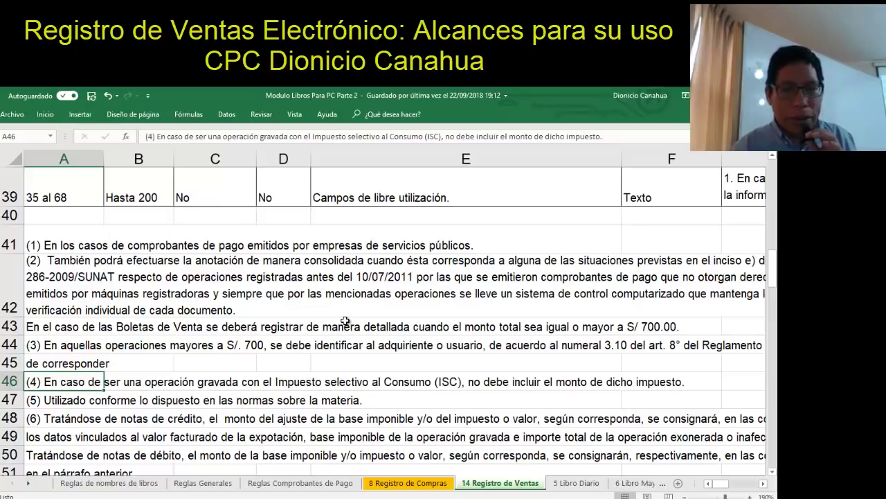
{"action": "key", "text": "Up"}
{"action": "key", "text": "Up"}
{"action": "key", "text": "Up"}
{"action": "key", "text": "Up"}
{"action": "key", "text": "Up"}
{"action": "key", "text": "Up"}
{"action": "key", "text": "Up"}
{"action": "key", "text": "Up"}
{"action": "key", "text": "Up"}
{"action": "key", "text": "Up"}
{"action": "key", "text": "Up"}
{"action": "key", "text": "Up"}
{"action": "key", "text": "Up"}
{"action": "key", "text": "Up"}
{"action": "key", "text": "Up"}
{"action": "key", "text": "Up"}
{"action": "key", "text": "Up"}
{"action": "key", "text": "Up"}
{"action": "key", "text": "Up"}
{"action": "key", "text": "Up"}
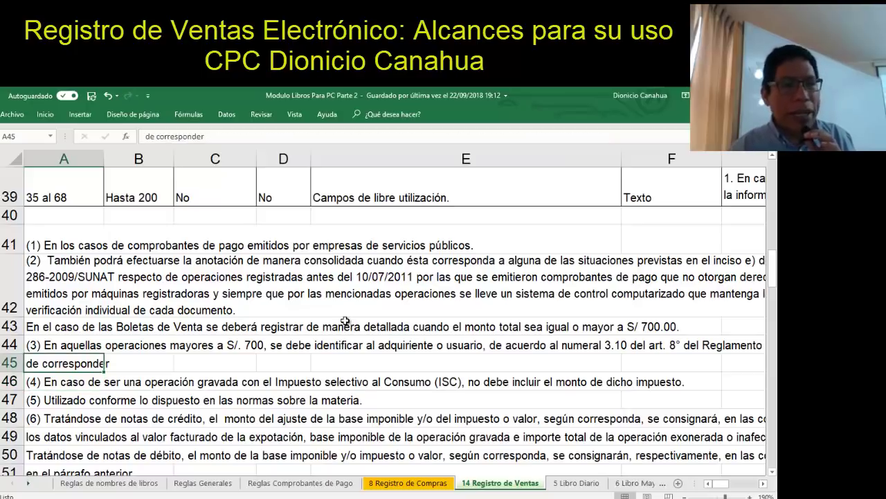
{"action": "key", "text": "Up"}
{"action": "key", "text": "Up"}
{"action": "key", "text": "Up"}
{"action": "key", "text": "Up"}
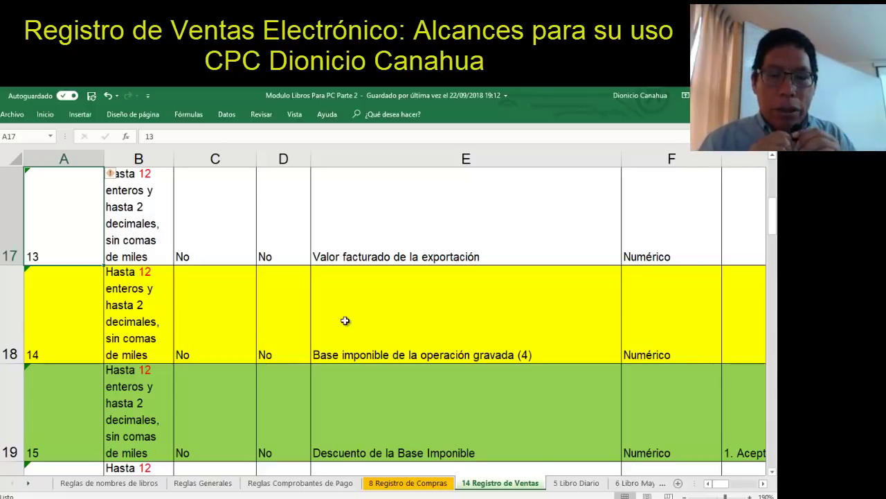
{"action": "key", "text": "Right"}
{"action": "key", "text": "Right"}
{"action": "key", "text": "Right"}
{"action": "key", "text": "Right"}
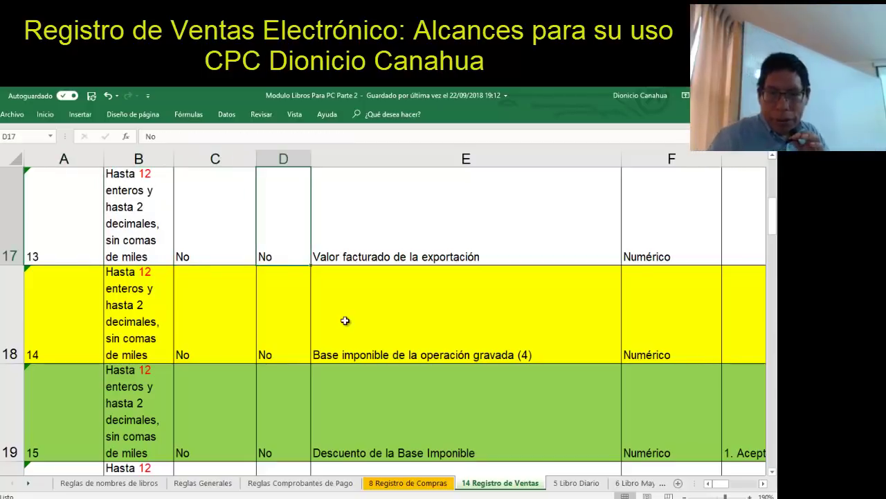
{"action": "key", "text": "Down"}
{"action": "key", "text": "Right"}
{"action": "key", "text": "Right"}
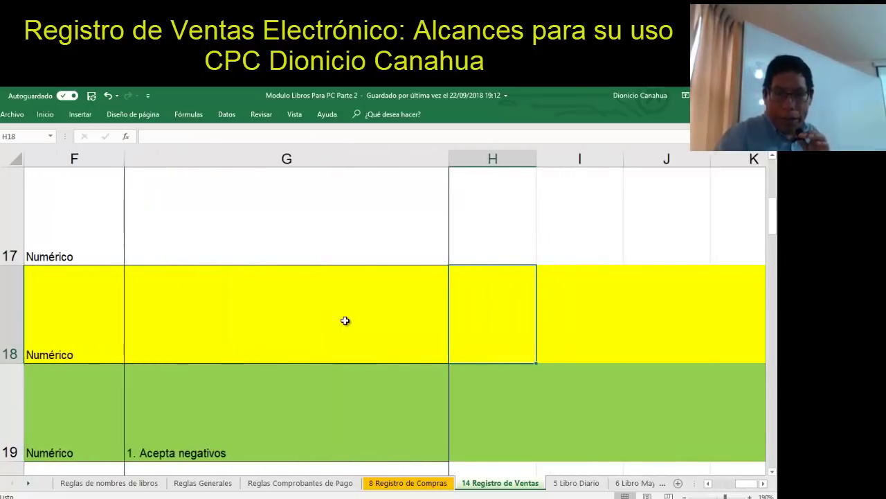
{"action": "key", "text": "Down"}
{"action": "key", "text": "Home"}
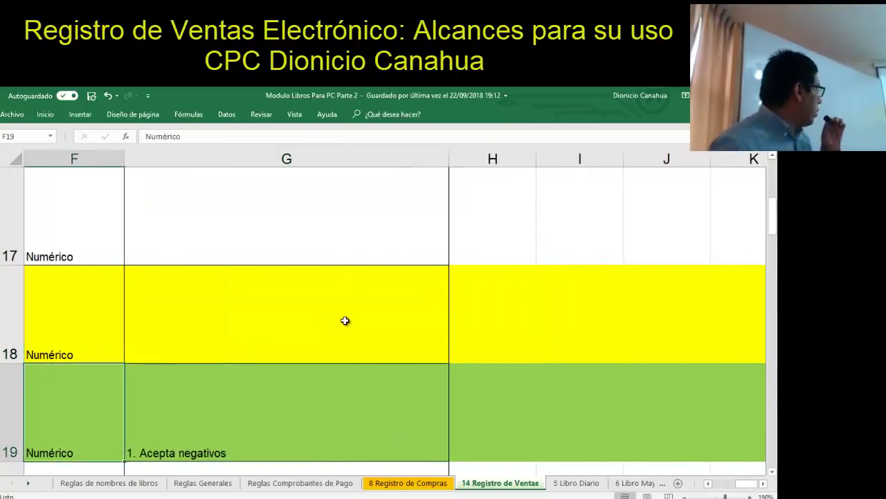
{"action": "key", "text": "Right"}
{"action": "key", "text": "Right"}
{"action": "key", "text": "Right"}
{"action": "key", "text": "Right"}
{"action": "key", "text": "Right"}
{"action": "key", "text": "Right"}
{"action": "key", "text": "Right"}
{"action": "key", "text": "Right"}
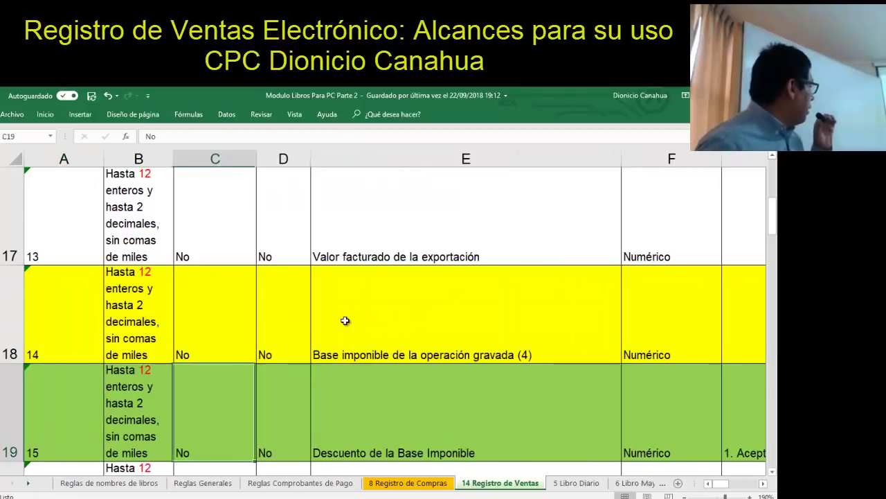
{"action": "key", "text": "Left"}
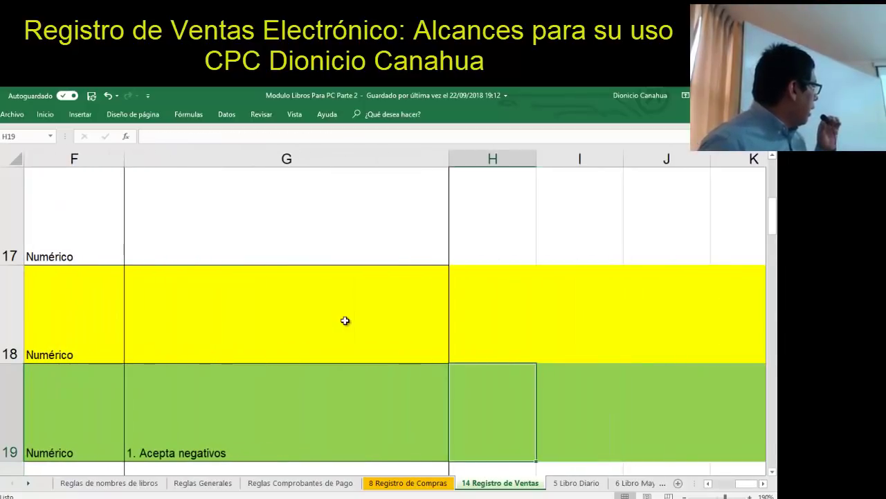
{"action": "key", "text": "Up"}
{"action": "key", "text": "Left"}
{"action": "key", "text": "Left"}
{"action": "key", "text": "Left"}
{"action": "key", "text": "Left"}
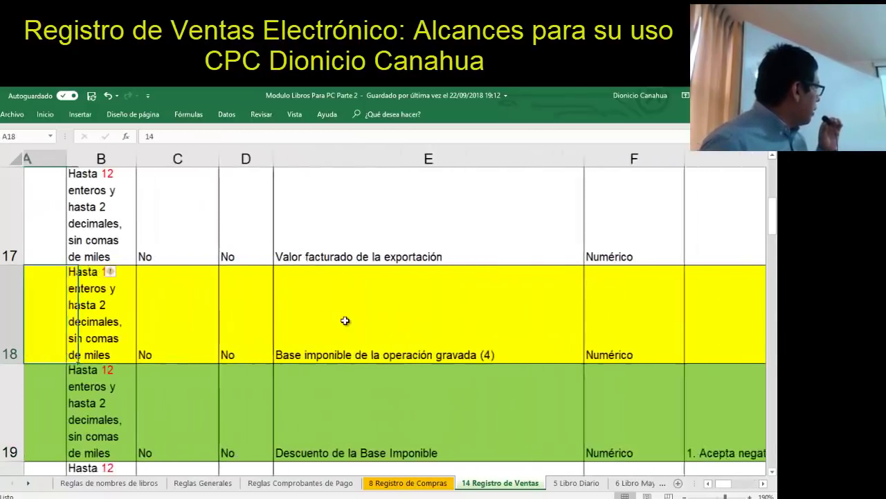
{"action": "key", "text": "Right"}
{"action": "key", "text": "Right"}
{"action": "key", "text": "Right"}
{"action": "key", "text": "Right"}
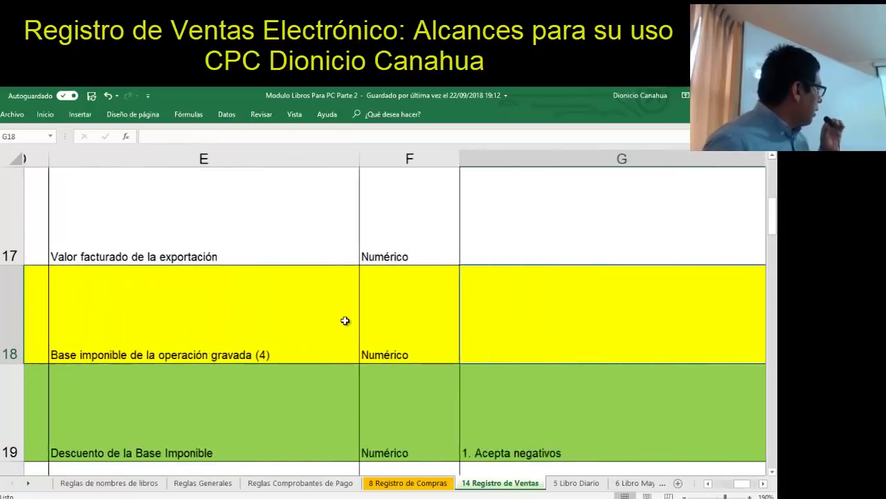
{"action": "key", "text": "Left"}
{"action": "key", "text": "Left"}
{"action": "key", "text": "Left"}
{"action": "key", "text": "Left"}
{"action": "key", "text": "Left"}
{"action": "key", "text": "Left"}
{"action": "key", "text": "Left"}
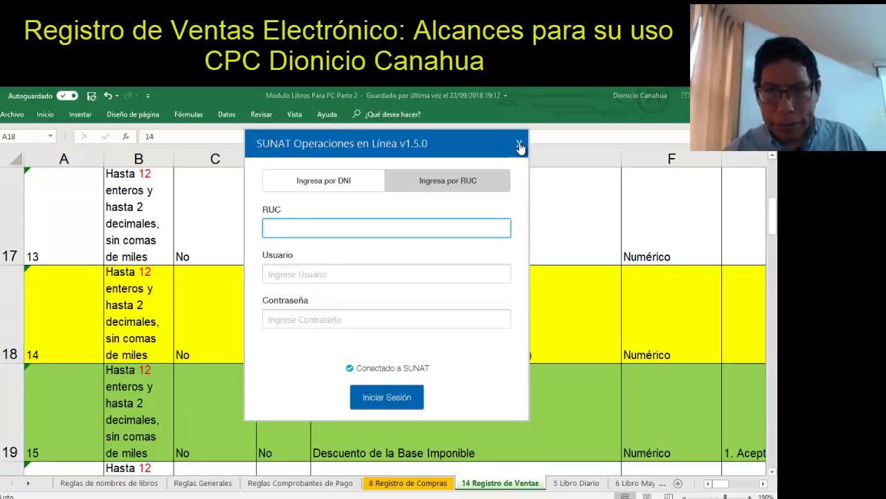
Close the SUNAT login window and glance at sales boxes 100–131 in Sistema Integrador
{"action": "left_click", "coordinate": [520, 142]}
{"action": "key", "text": "alt+Tab"}
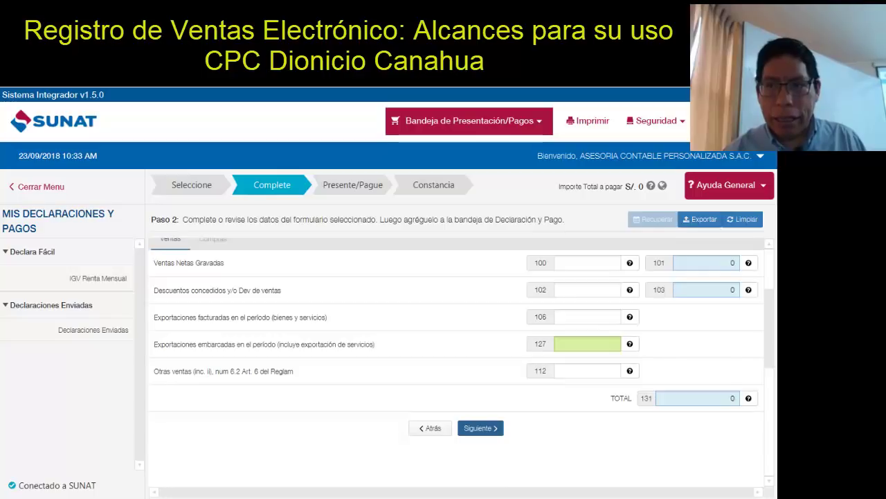
{"action": "key", "text": "alt+Tab"}
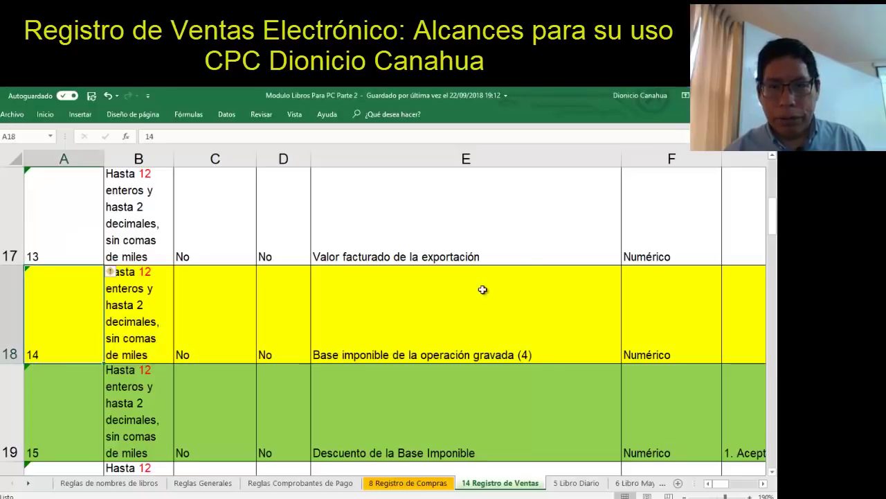
Review field 14's Base imponible description, format note and number in row 18
{"action": "left_click", "coordinate": [325, 303]}
{"action": "left_click", "coordinate": [157, 318]}
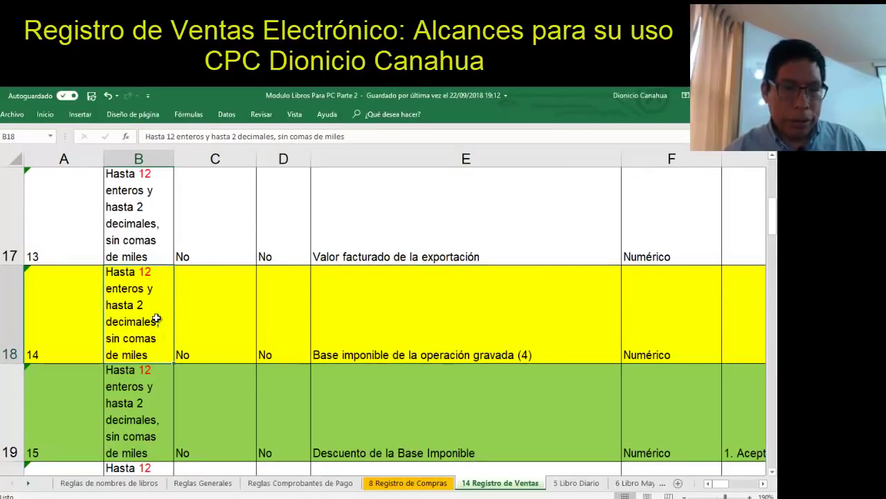
{"action": "key", "text": "Left"}
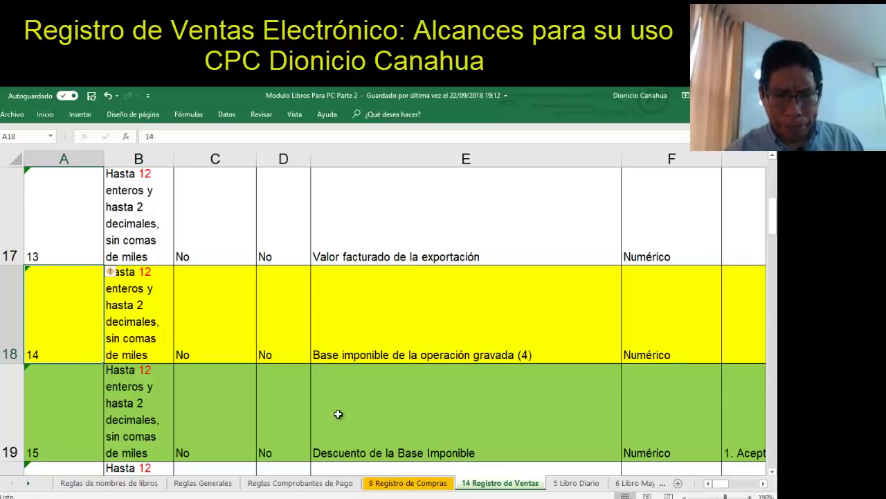
{"action": "left_click", "coordinate": [374, 497]}
On ventas14.1, select rows 8–19 and unhide the hidden rows 9–18 with Mostrar
{"action": "left_click", "coordinate": [312, 461]}
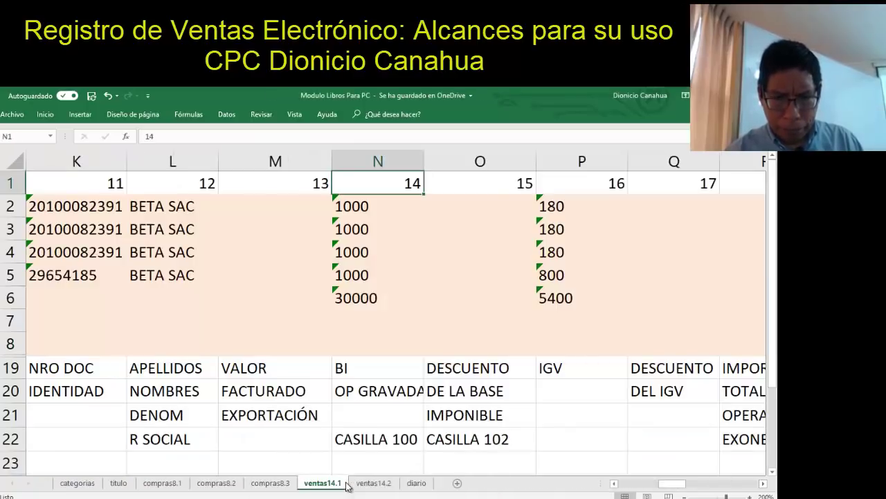
{"action": "left_click", "coordinate": [259, 313]}
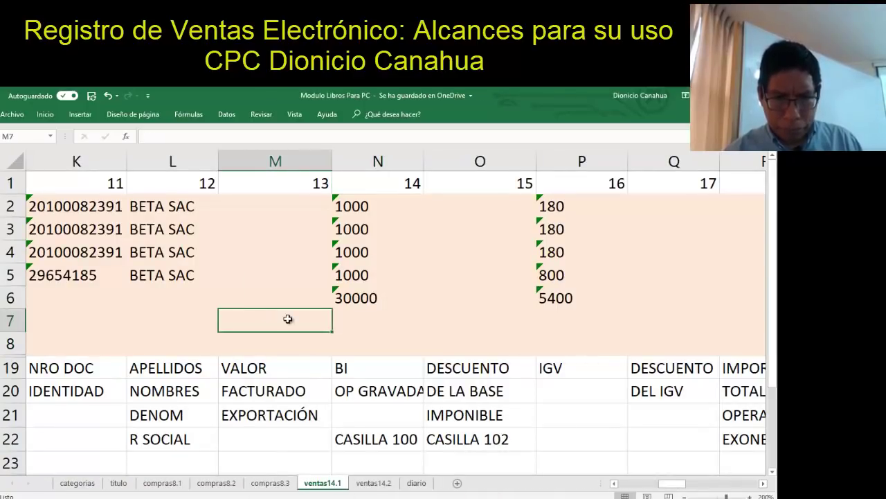
{"action": "left_click", "coordinate": [14, 342]}
{"action": "left_click_drag", "start_coordinate": [13, 341], "coordinate": [9, 361]}
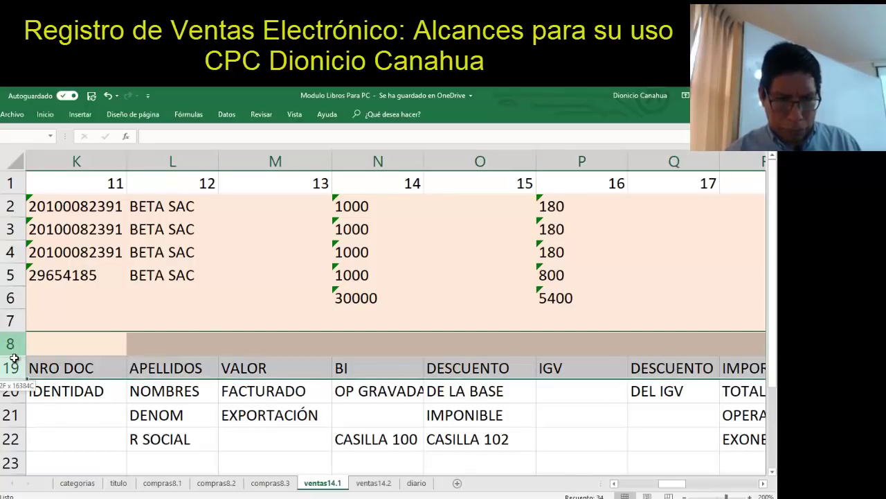
{"action": "right_click", "coordinate": [7, 346]}
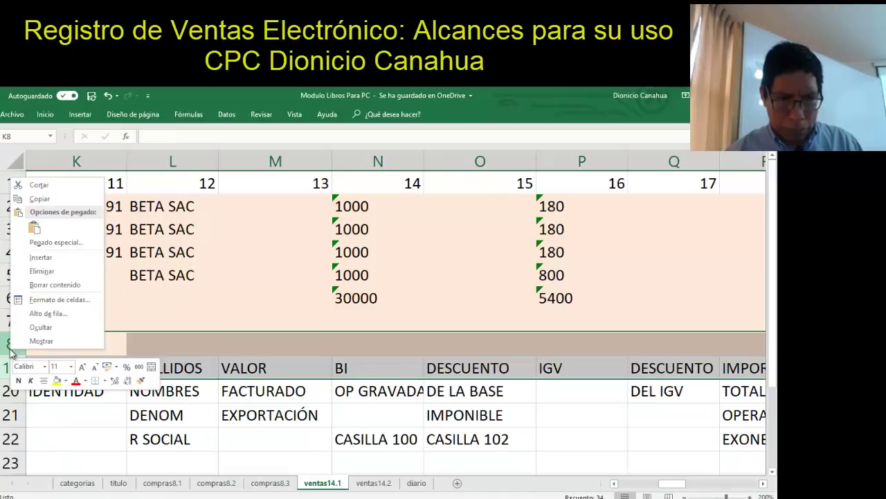
{"action": "left_click", "coordinate": [50, 340]}
{"action": "left_click", "coordinate": [77, 346]}
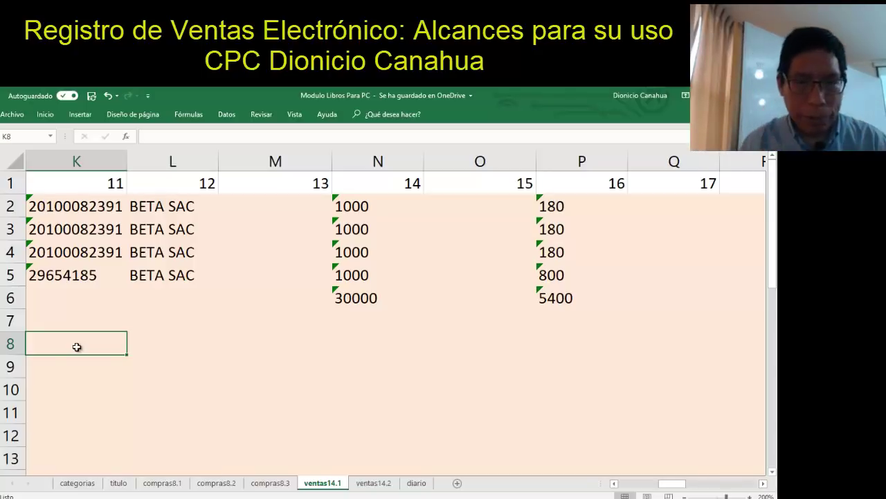
Copy the period 20180800 from A6 into A7 and A8
{"action": "key", "text": "Up"}
{"action": "key", "text": "Left"}
{"action": "key", "text": "Left"}
{"action": "key", "text": "Left"}
{"action": "key", "text": "Left"}
{"action": "key", "text": "Left"}
{"action": "key", "text": "Left"}
{"action": "key", "text": "Left"}
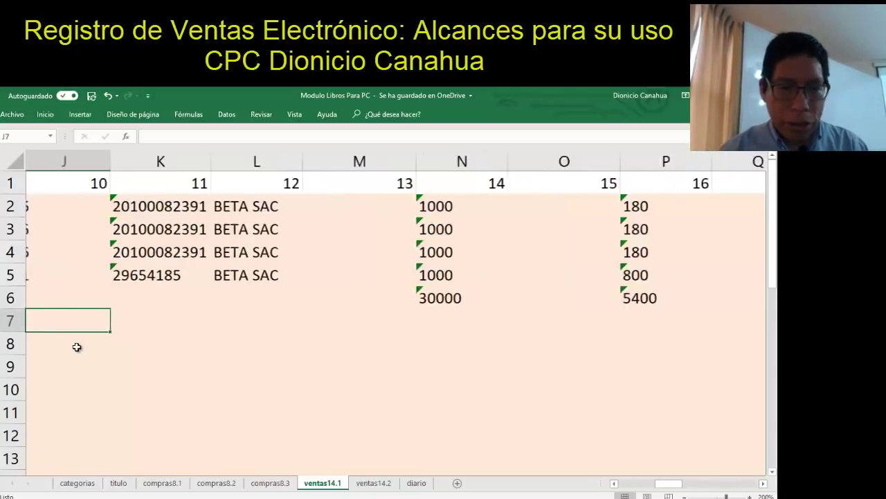
{"action": "key", "text": "Left"}
{"action": "key", "text": "Left"}
{"action": "key", "text": "Left"}
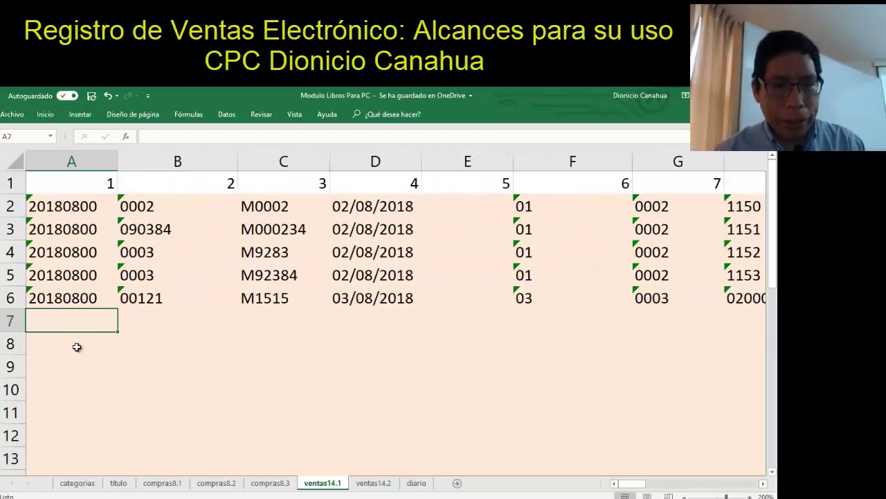
{"action": "key", "text": "Up"}
{"action": "key", "text": "ctrl+c"}
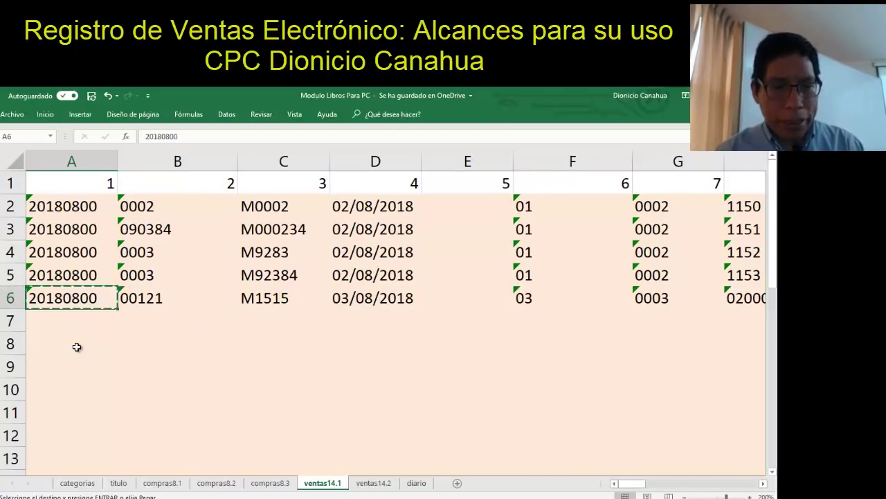
{"action": "key", "text": "Down"}
{"action": "key", "text": "shift+Down"}
{"action": "key", "text": "ctrl+v"}
{"action": "key", "text": "Escape"}
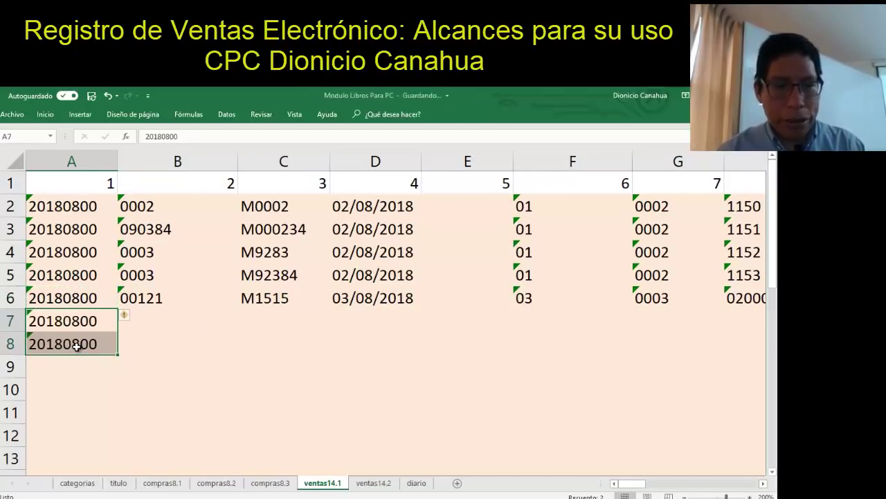
Enter 0012 in B7 and 2838 in B8
{"action": "key", "text": "Right"}
{"action": "type", "text": "0012"}
{"action": "key", "text": "Return"}
{"action": "type", "text": "2838"}
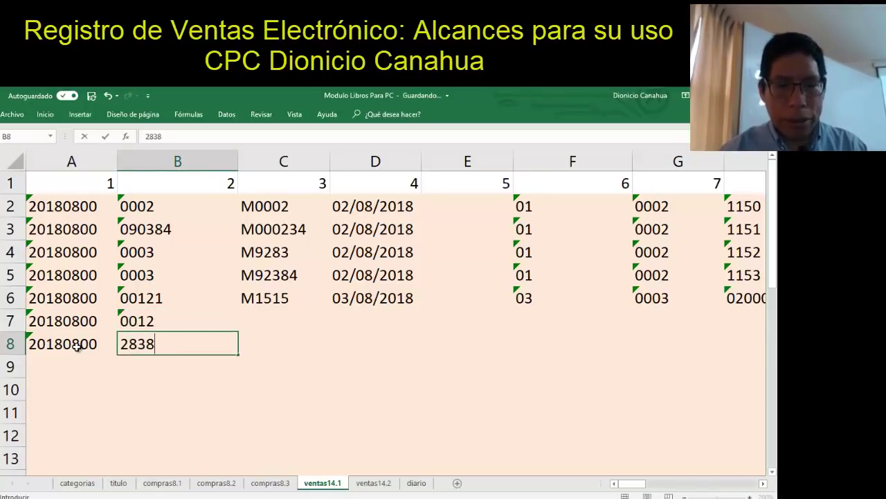
{"action": "key", "text": "Return"}
Enter M0023 in C7 and M0034 in C8 in capital letters
{"action": "key", "text": "Up"}
{"action": "key", "text": "Up"}
{"action": "key", "text": "Right"}
{"action": "type", "text": "m"}
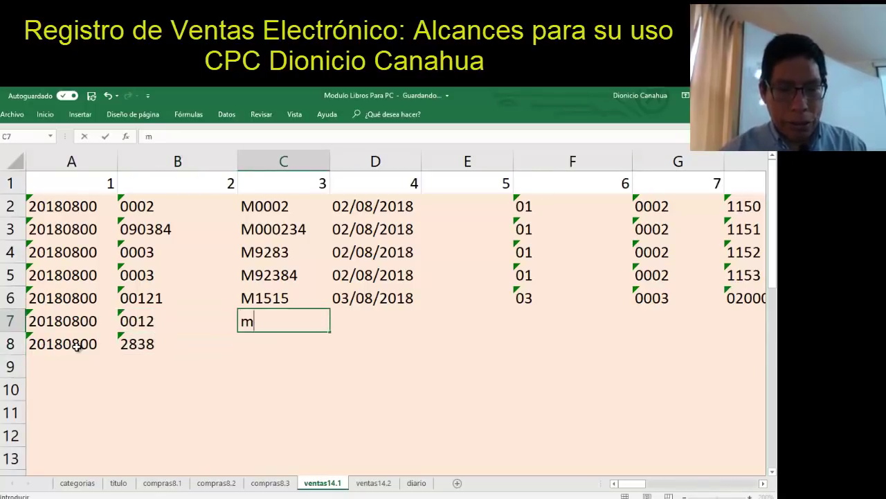
{"action": "key", "text": "BackSpace"}
{"action": "key", "text": "Caps_Lock"}
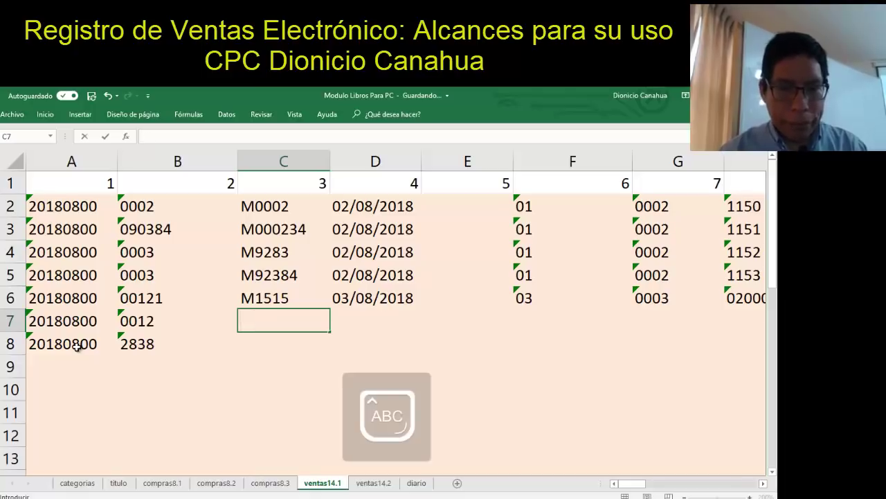
{"action": "type", "text": "M0023"}
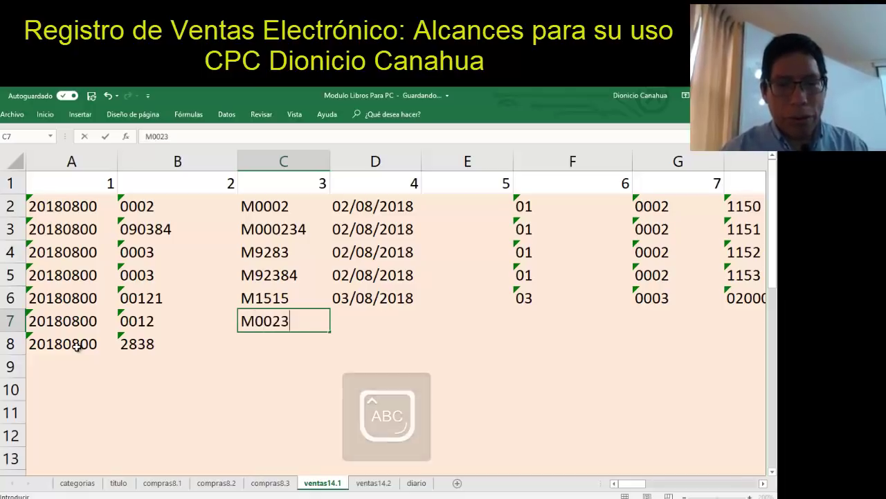
{"action": "key", "text": "Return"}
{"action": "type", "text": "M0034"}
{"action": "key", "text": "Return"}
Enter the dates 04/08/2018 in D7 and 05/08/2018 in D8
{"action": "key", "text": "Up"}
{"action": "key", "text": "Up"}
{"action": "key", "text": "Right"}
{"action": "type", "text": "04/08/2018"}
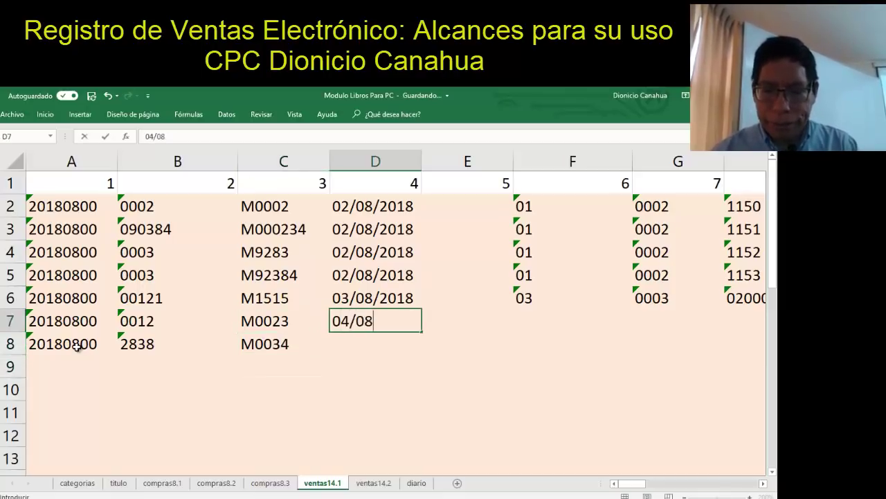
{"action": "key", "text": "Return"}
{"action": "type", "text": "05/08/2018"}
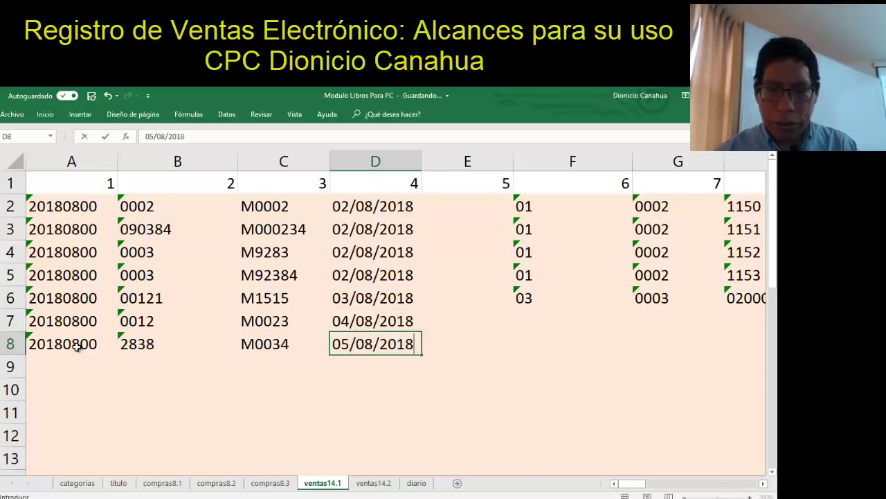
{"action": "key", "text": "Return"}
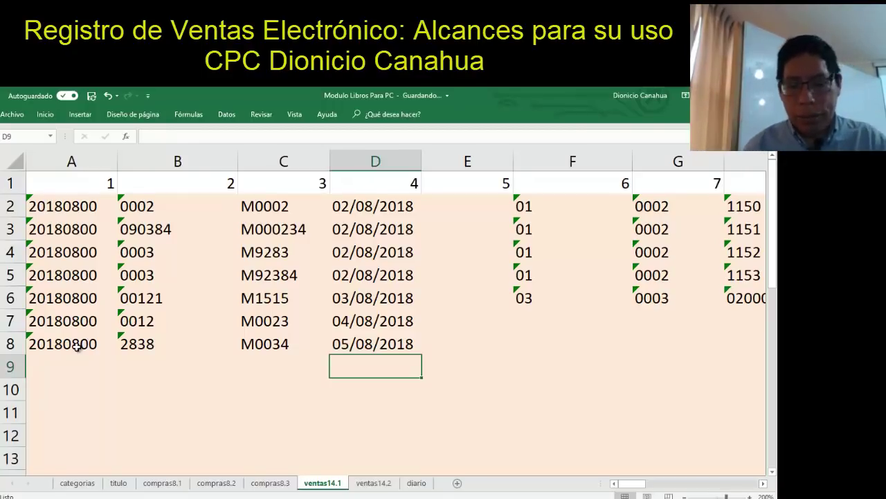
Set document type 07 in F7 and F8
{"action": "key", "text": "Up"}
{"action": "key", "text": "Up"}
{"action": "key", "text": "Right"}
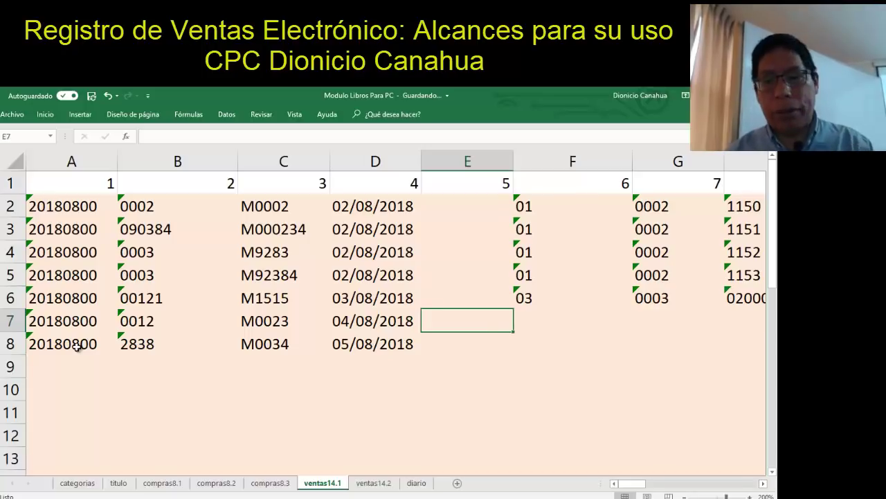
{"action": "key", "text": "Right"}
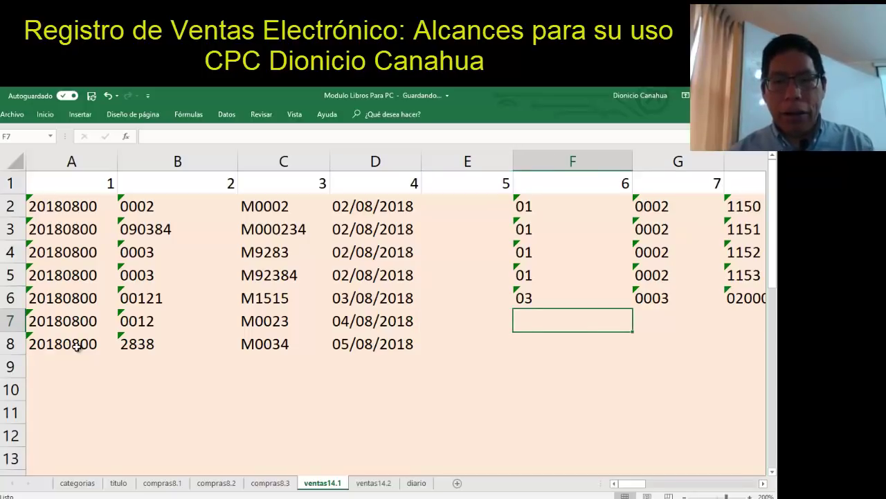
{"action": "type", "text": "07"}
{"action": "key", "text": "Return"}
{"action": "type", "text": "07"}
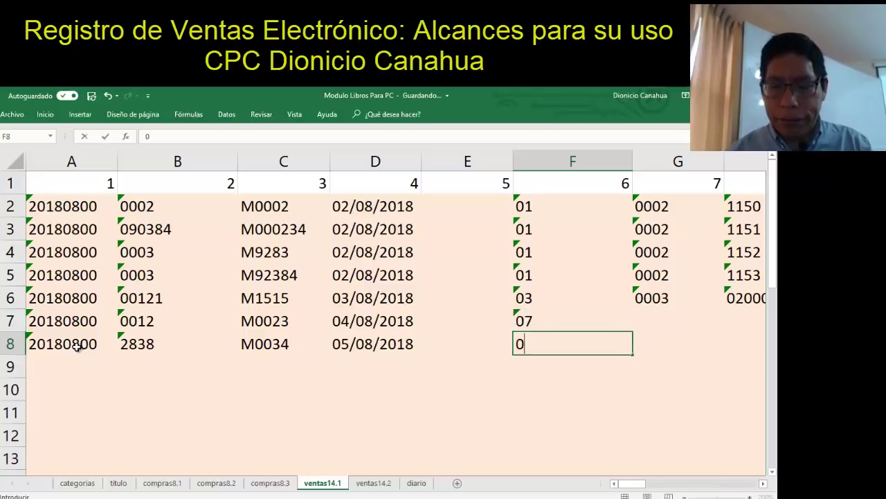
{"action": "key", "text": "Return"}
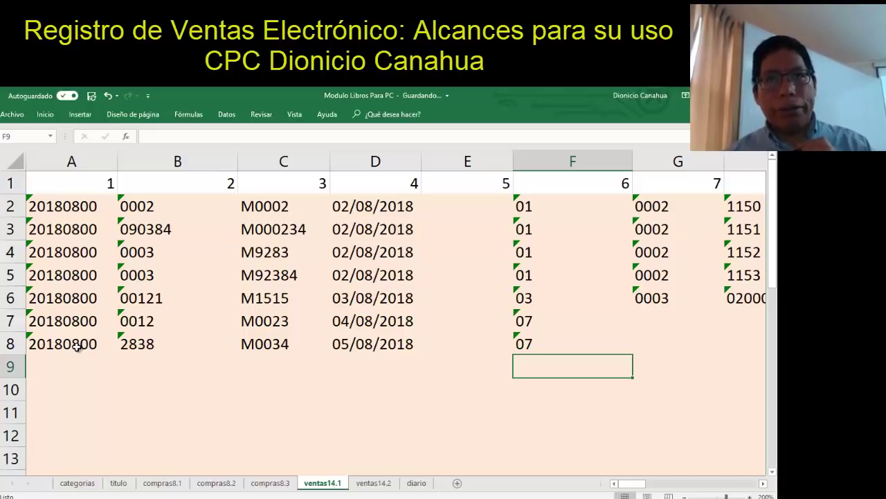
Enter series 0004 in G7 and G8, then select the empty rows 11–18
{"action": "key", "text": "Up"}
{"action": "key", "text": "Up"}
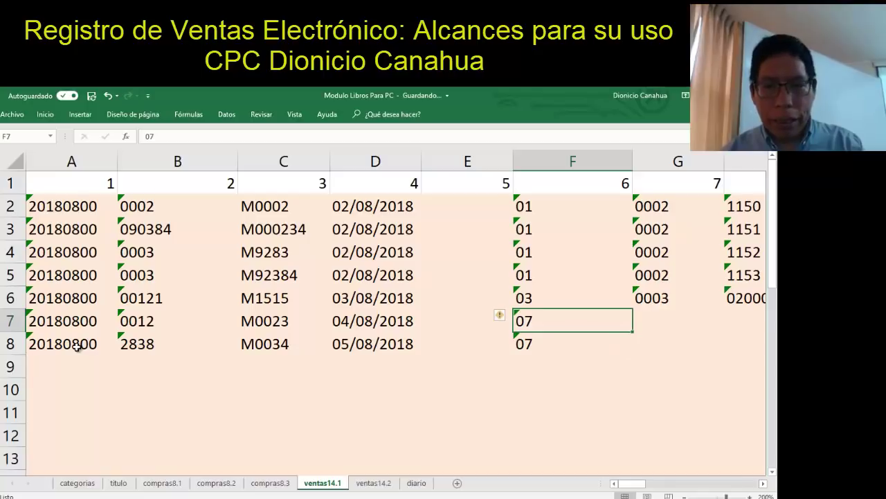
{"action": "key", "text": "Right"}
{"action": "key", "text": "Right"}
{"action": "key", "text": "Left"}
{"action": "type", "text": "0004"}
{"action": "key", "text": "Return"}
{"action": "type", "text": "000"}
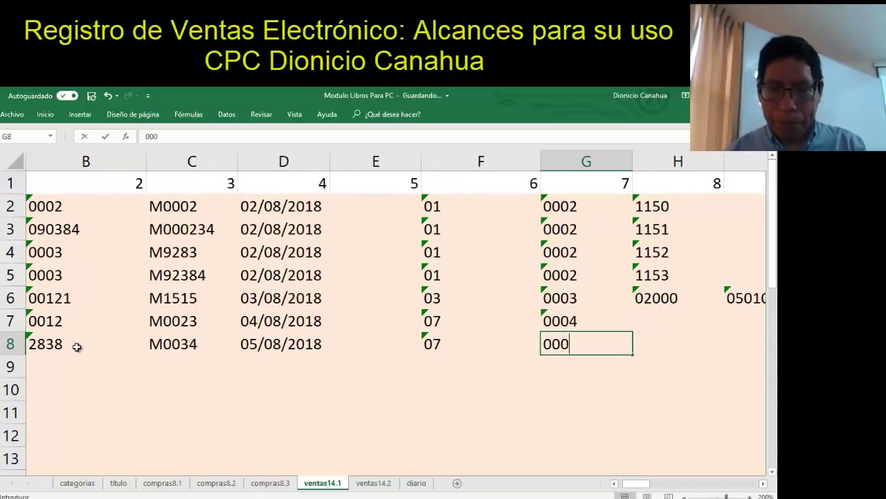
{"action": "type", "text": "4"}
{"action": "key", "text": "Return"}
{"action": "key", "text": "Up"}
{"action": "key", "text": "Up"}
{"action": "key", "text": "Right"}
{"action": "key", "text": "Right"}
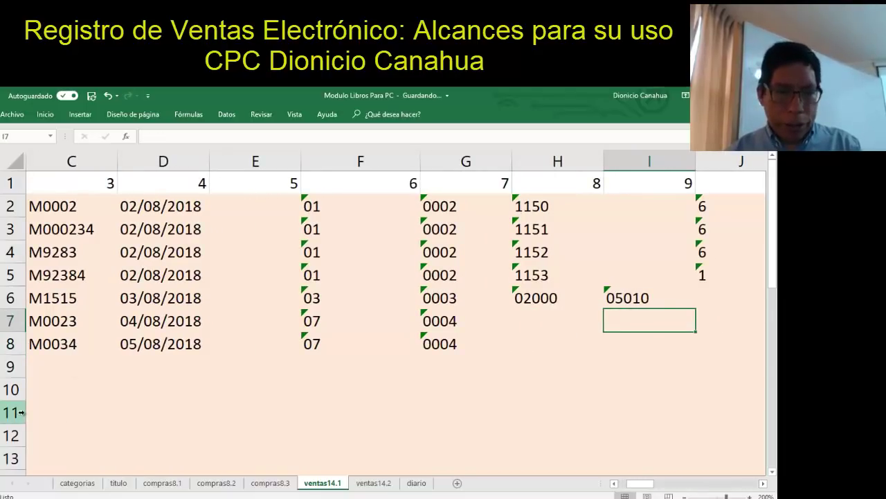
{"action": "mouse_move", "coordinate": [14, 412]}
{"action": "left_mouse_down"}
{"action": "mouse_move", "coordinate": [13, 467]}
{"action": "mouse_move", "coordinate": [8, 364]}
{"action": "left_mouse_up"}
Hide the empty rows 11 to 18
{"action": "right_click", "coordinate": [1, 283]}
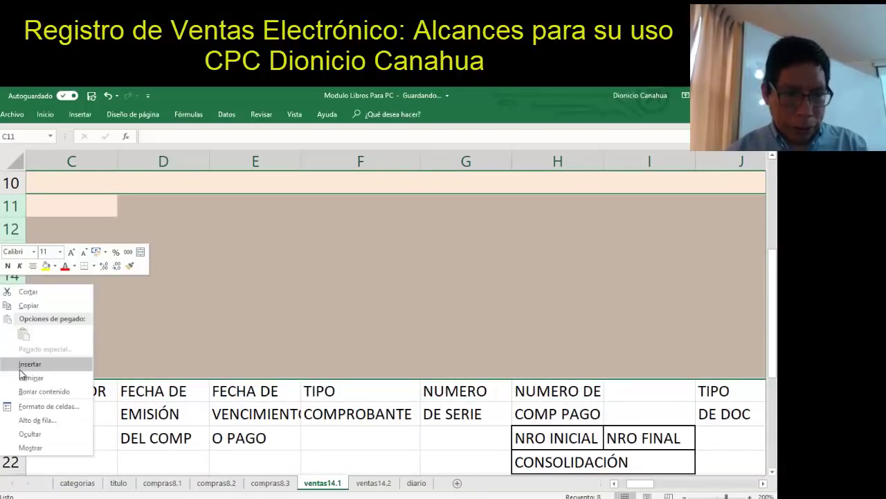
{"action": "left_click", "coordinate": [30, 434]}
{"action": "left_click", "coordinate": [269, 256]}
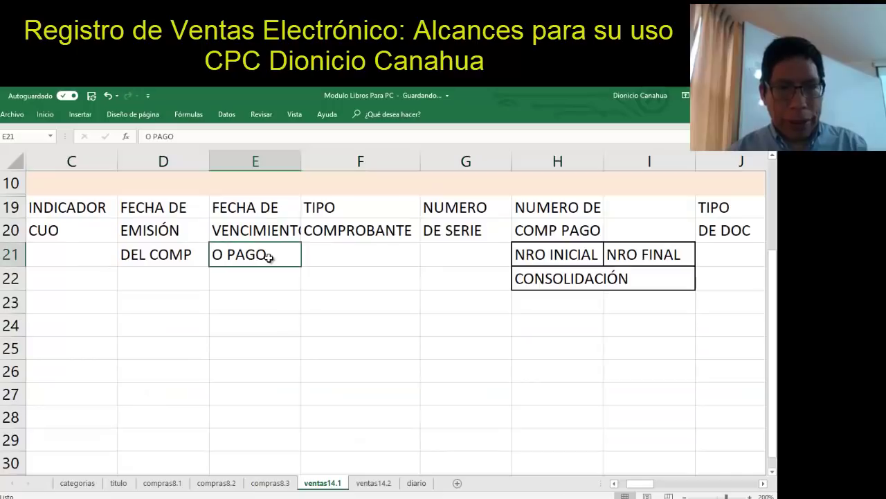
{"action": "key", "text": "Up"}
{"action": "key", "text": "Up"}
{"action": "key", "text": "Up"}
{"action": "key", "text": "Up"}
{"action": "key", "text": "Up"}
{"action": "key", "text": "Up"}
{"action": "key", "text": "Up"}
{"action": "key", "text": "Up"}
{"action": "key", "text": "Up"}
{"action": "key", "text": "Up"}
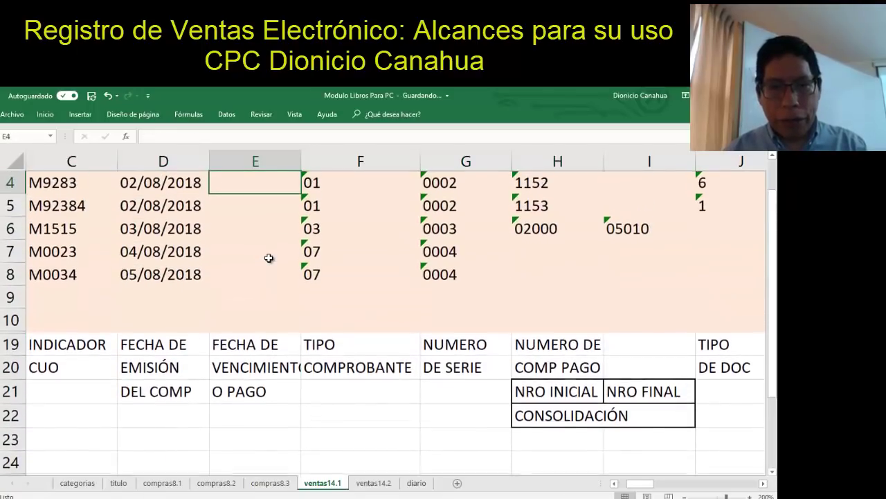
Enter receipt number 00051 in H7 and 00052 in H8
{"action": "key", "text": "Down"}
{"action": "key", "text": "Down"}
{"action": "key", "text": "Right"}
{"action": "key", "text": "Right"}
{"action": "key", "text": "Down"}
{"action": "key", "text": "Down"}
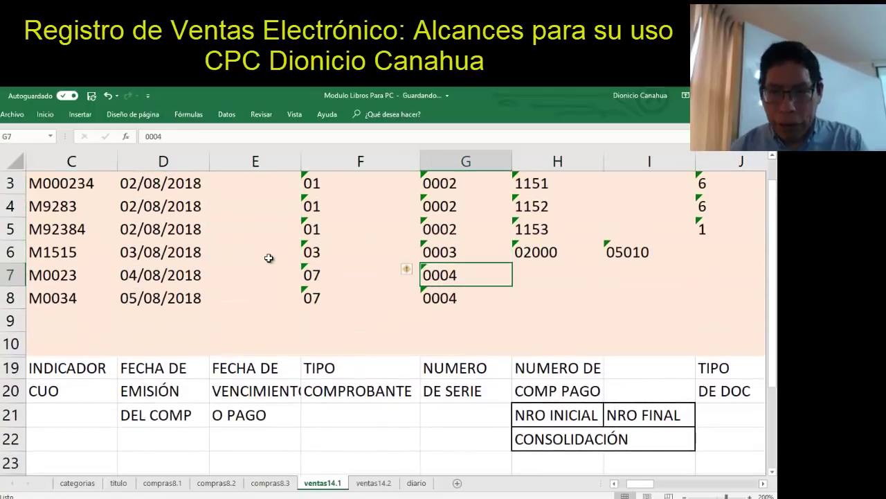
{"action": "key", "text": "Right"}
{"action": "type", "text": "00051"}
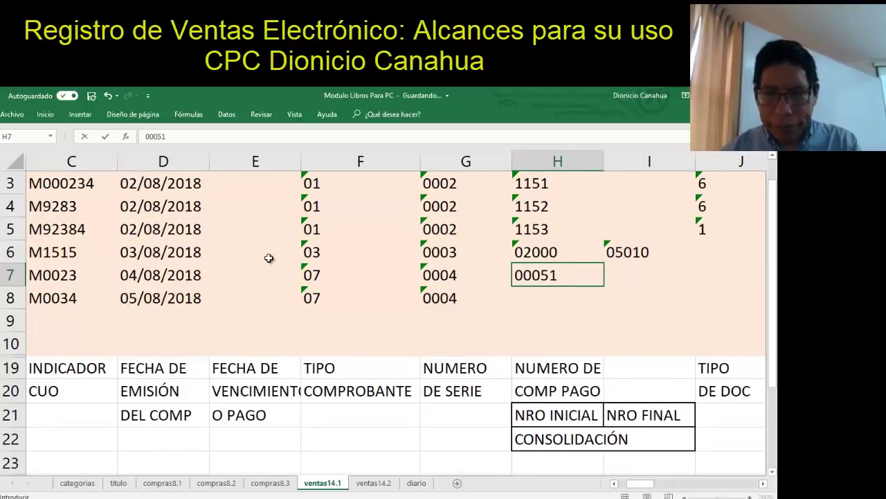
{"action": "key", "text": "Return"}
{"action": "type", "text": "000"}
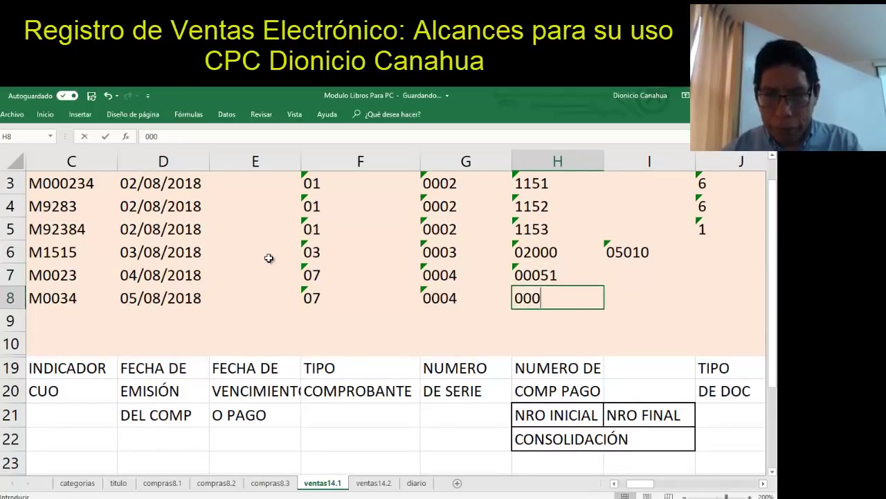
{"action": "type", "text": "52"}
{"action": "key", "text": "Return"}
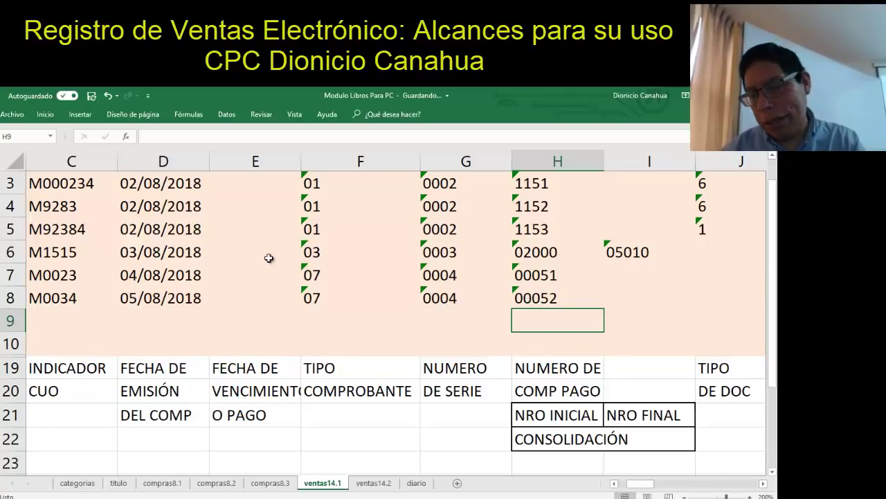
{"action": "key", "text": "Up"}
{"action": "key", "text": "Up"}
{"action": "key", "text": "Right"}
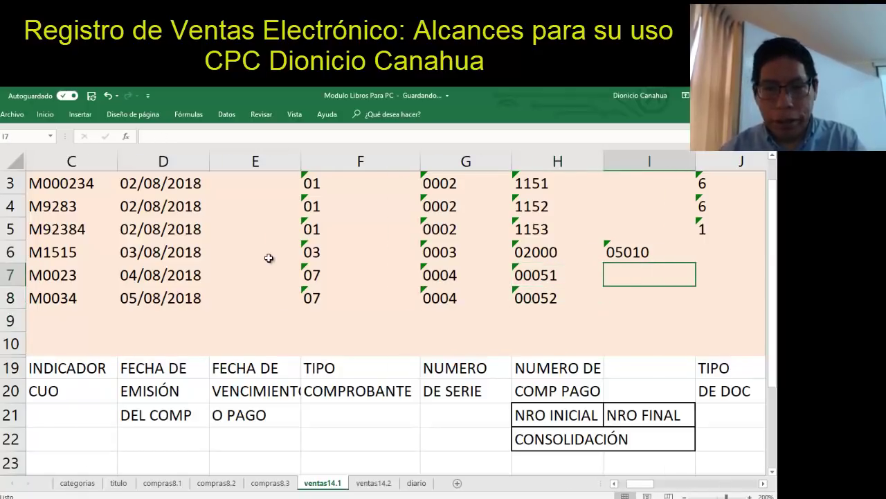
{"action": "key", "text": "Right"}
{"action": "key", "text": "Right"}
{"action": "key", "text": "Left"}
{"action": "key", "text": "Up"}
{"action": "key", "text": "Up"}
{"action": "key", "text": "Up"}
Copy the customer's document details from J4:L4 into rows 7 and 8
{"action": "key", "text": "shift+Right"}
{"action": "key", "text": "shift+Right"}
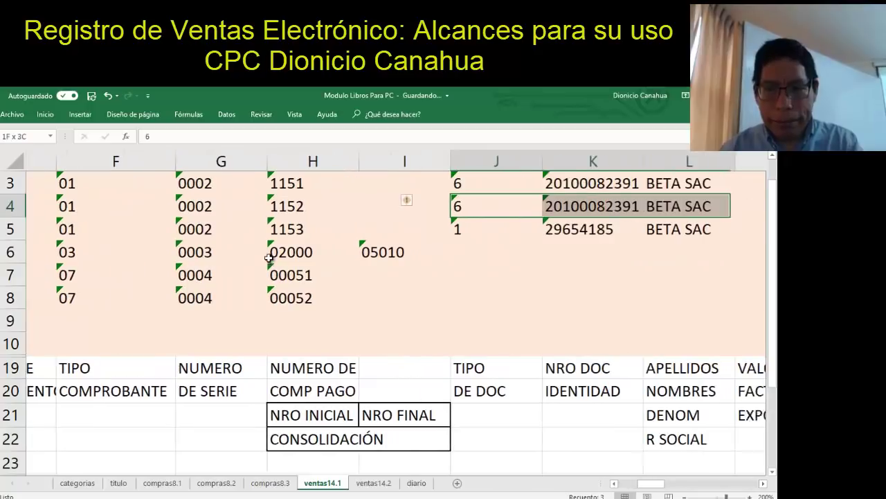
{"action": "key", "text": "ctrl+c"}
{"action": "key", "text": "Down"}
{"action": "key", "text": "Down"}
{"action": "key", "text": "Down"}
{"action": "key", "text": "ctrl+v"}
{"action": "key", "text": "Down"}
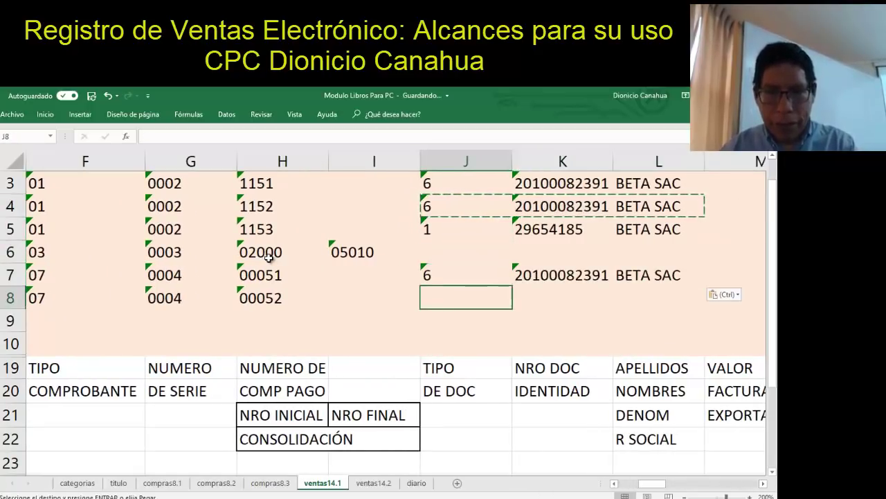
{"action": "key", "text": "ctrl+v"}
{"action": "key", "text": "Escape"}
{"action": "key", "text": "Up"}
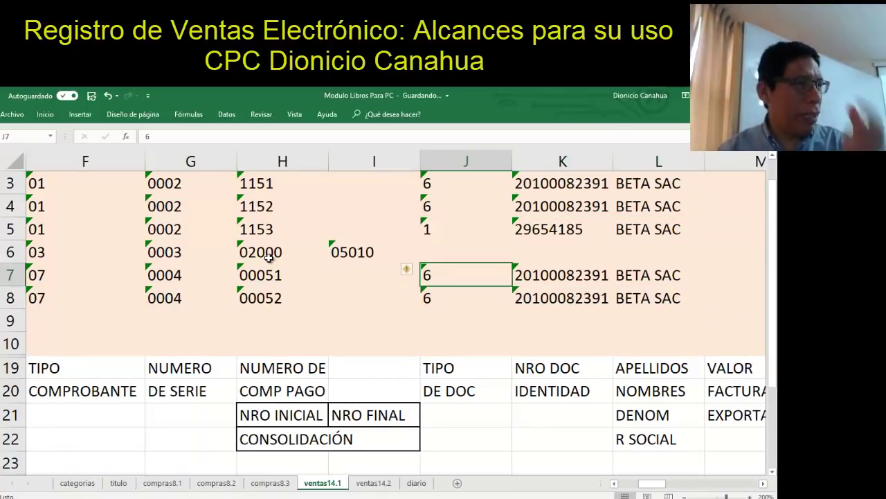
Enter -100 base in N7, -18 IGV in P7, and -200 base discount in O8
{"action": "key", "text": "Right"}
{"action": "key", "text": "Right"}
{"action": "key", "text": "Right"}
{"action": "key", "text": "Right"}
{"action": "key", "text": "Right"}
{"action": "key", "text": "Left"}
{"action": "key", "text": "Left"}
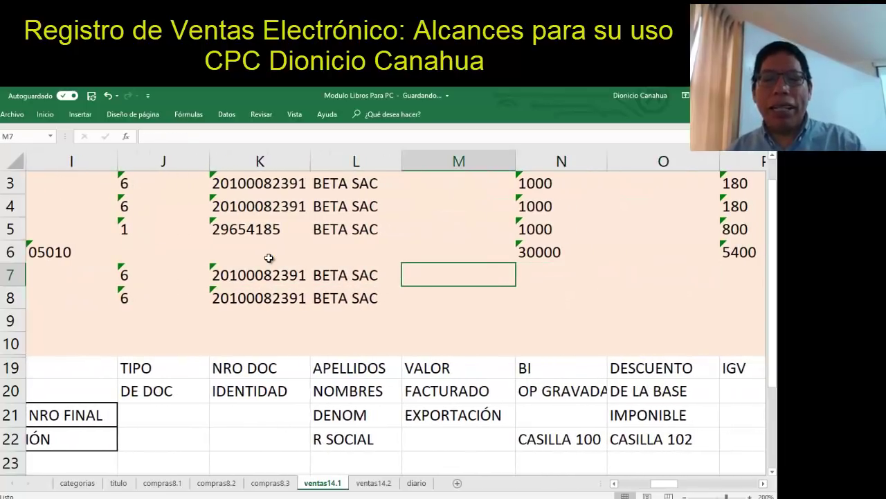
{"action": "key", "text": "Right"}
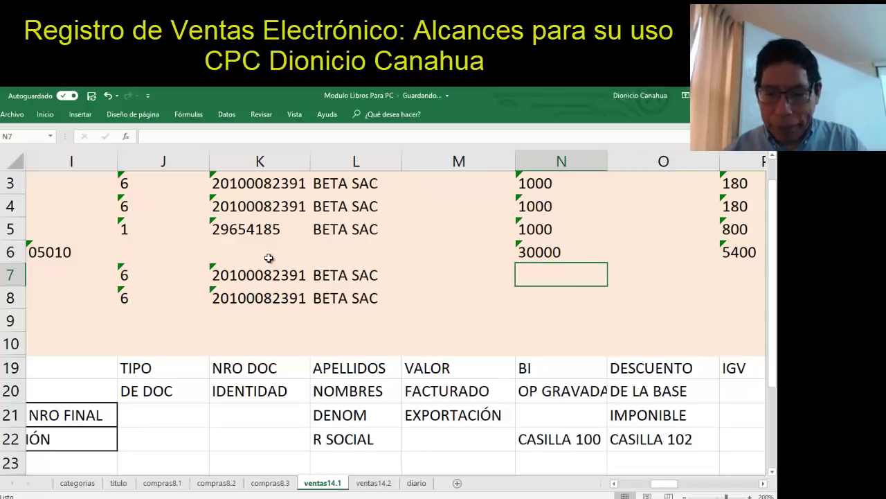
{"action": "type", "text": "-"}
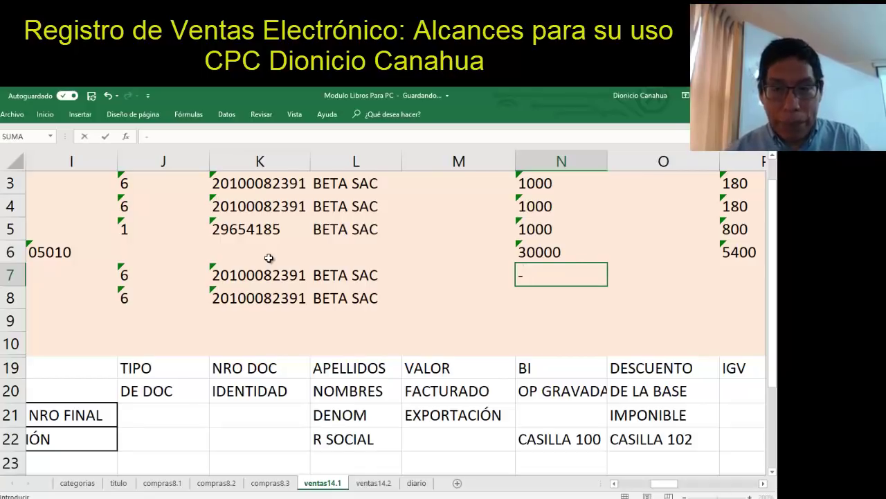
{"action": "type", "text": "100"}
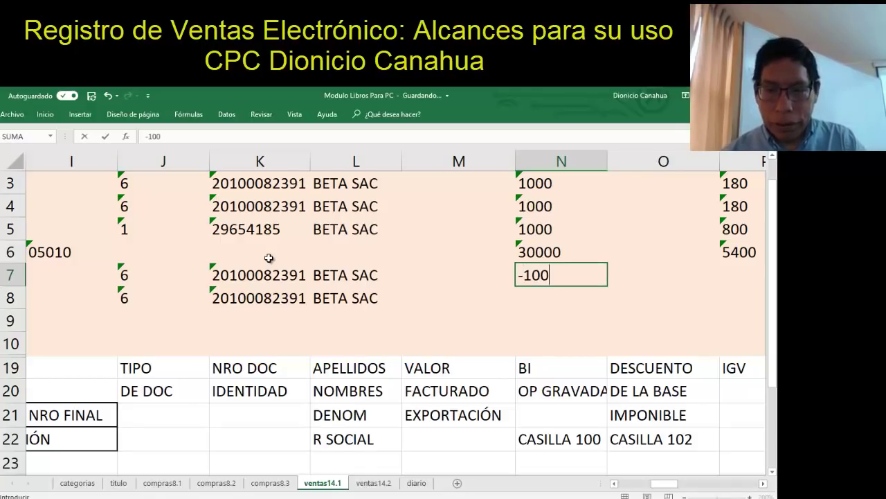
{"action": "key", "text": "Tab"}
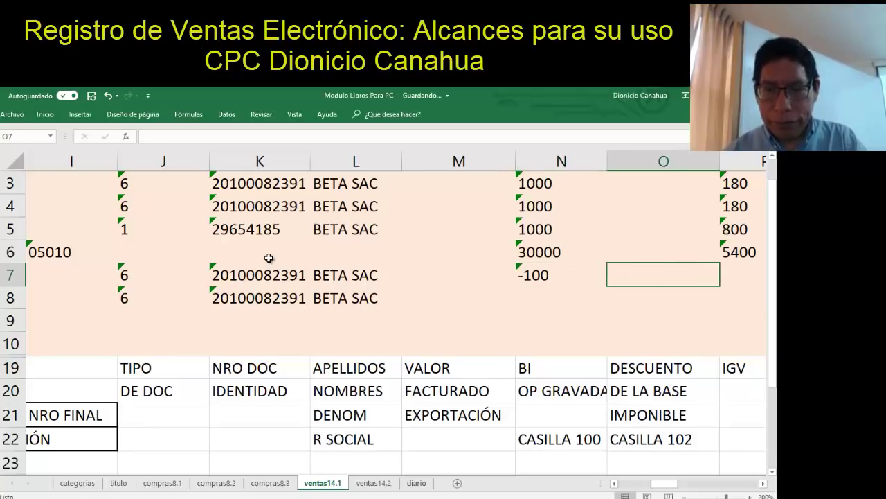
{"action": "key", "text": "Tab"}
{"action": "type", "text": "-18"}
{"action": "key", "text": "Return"}
{"action": "key", "text": "Left"}
{"action": "key", "text": "Left"}
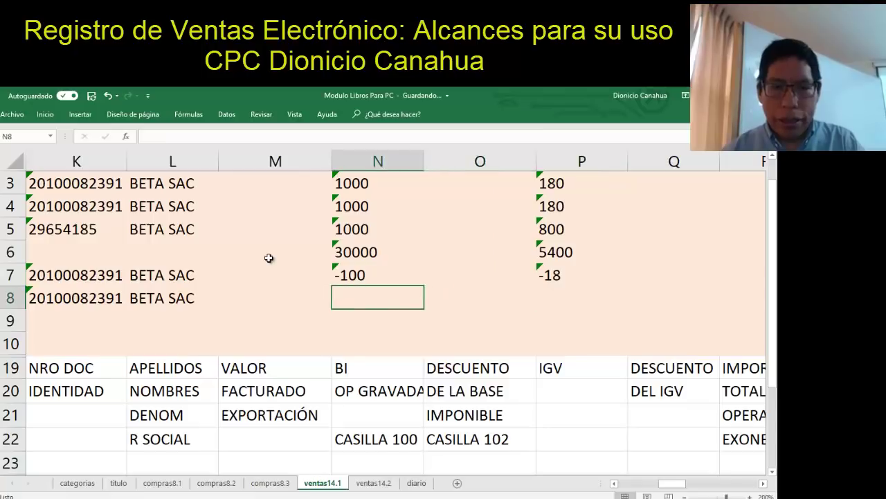
{"action": "key", "text": "Right"}
{"action": "type", "text": "-200"}
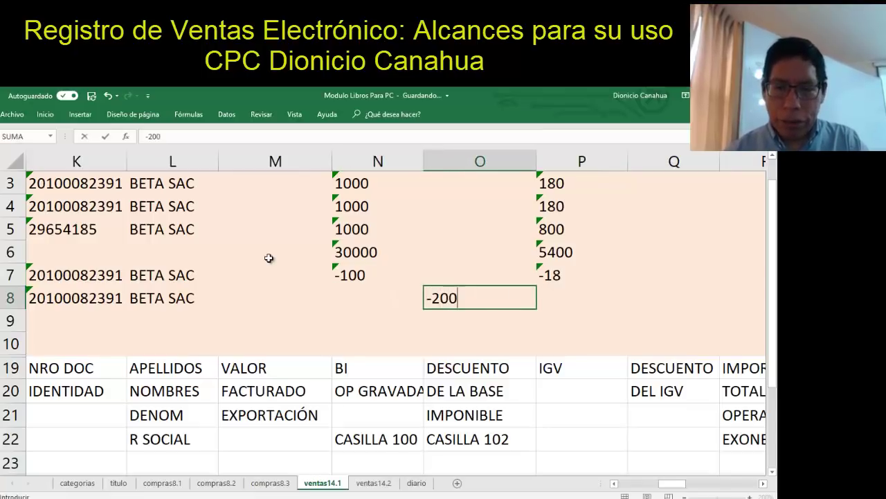
{"action": "key", "text": "Return"}
{"action": "key", "text": "Up"}
{"action": "key", "text": "Right"}
{"action": "key", "text": "Right"}
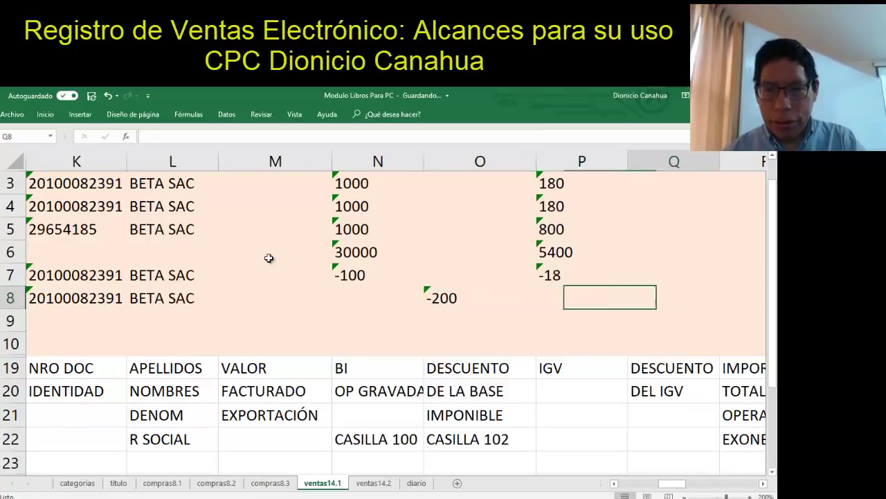
Enter -36 in cell Q8
{"action": "type", "text": "-36"}
{"action": "key", "text": "Return"}
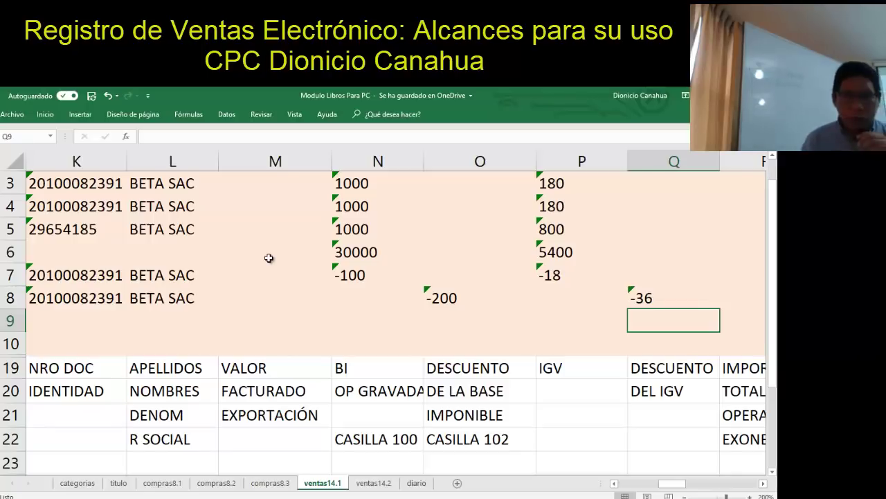
Set the first credit note's total in X7 to -118, correcting a mistaken -236
{"action": "key", "text": "Up"}
{"action": "key", "text": "Up"}
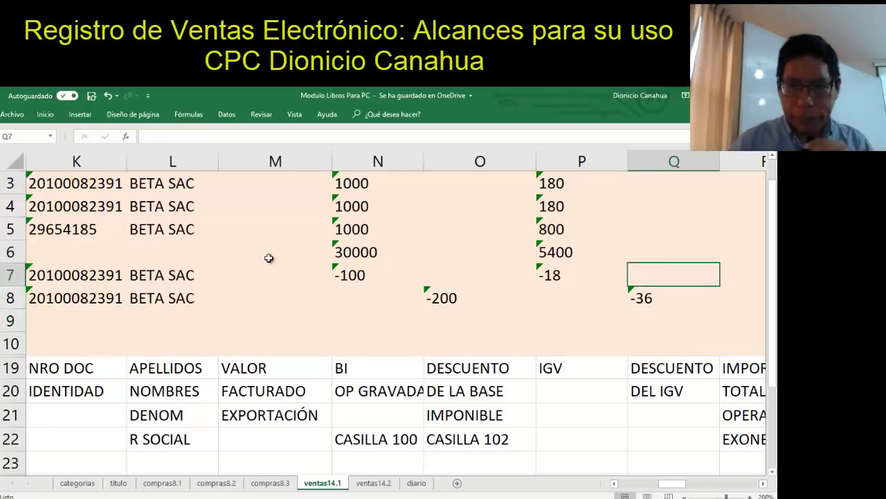
{"action": "key", "text": "Right"}
{"action": "key", "text": "Right"}
{"action": "key", "text": "Right"}
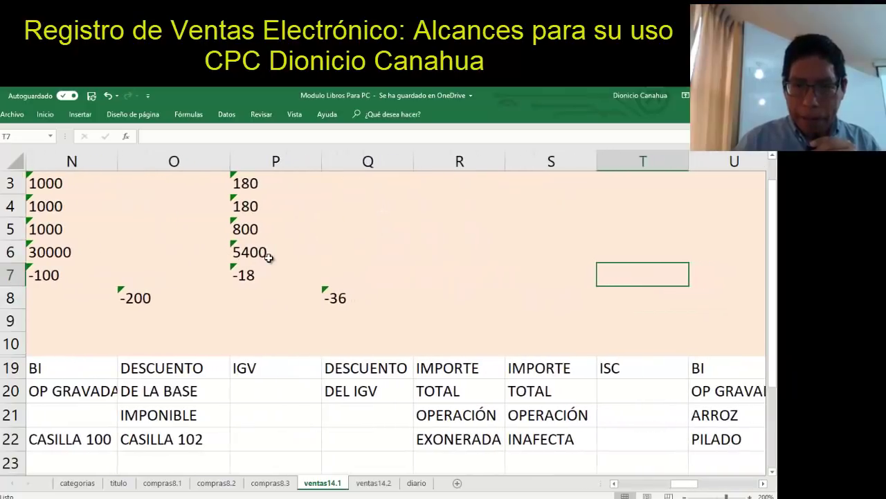
{"action": "key", "text": "Right"}
{"action": "key", "text": "Right"}
{"action": "key", "text": "Right"}
{"action": "key", "text": "Right"}
{"action": "key", "text": "Right"}
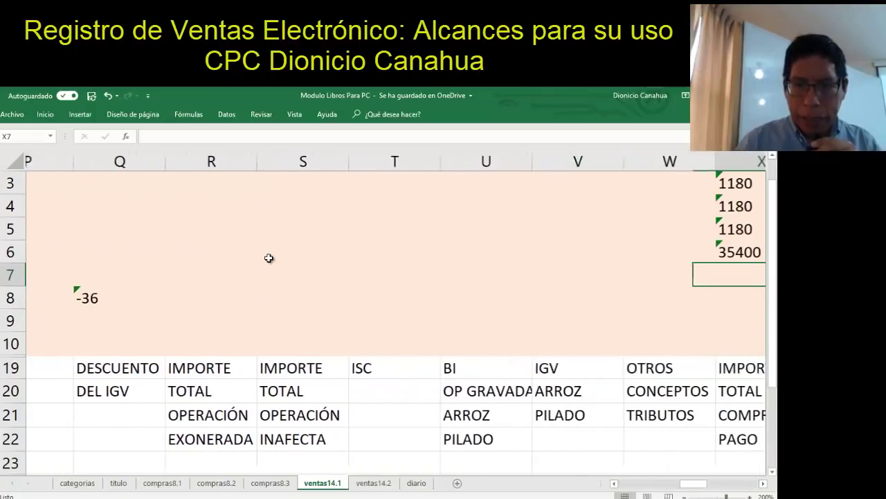
{"action": "key", "text": "Left"}
{"action": "type", "text": "-"}
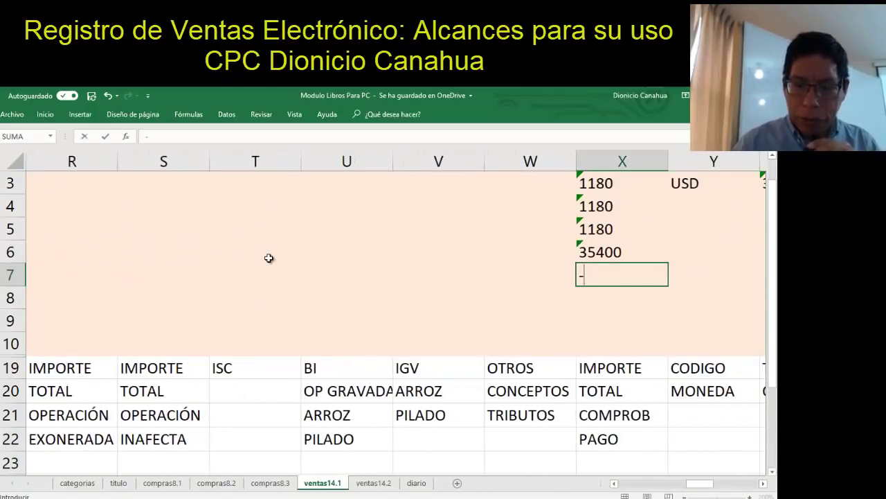
{"action": "type", "text": "236"}
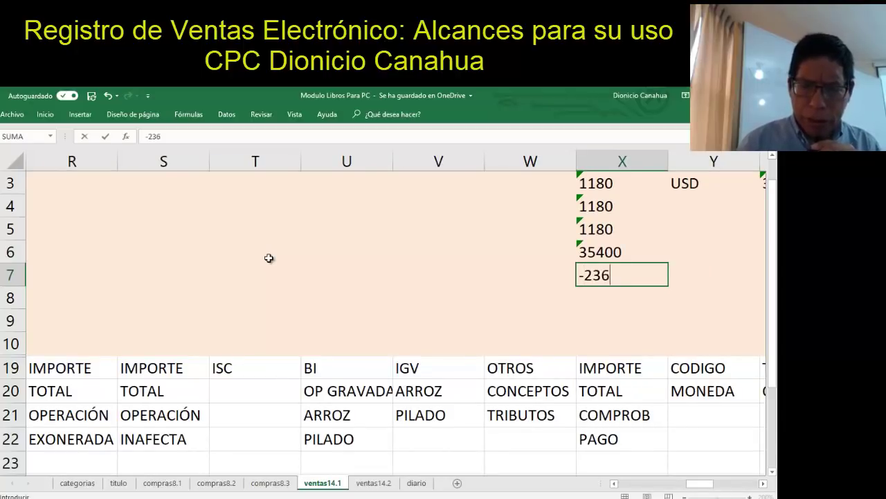
{"action": "key", "text": "Return"}
{"action": "key", "text": "Up"}
{"action": "key", "text": "Left"}
{"action": "key", "text": "Left"}
{"action": "key", "text": "Left"}
{"action": "key", "text": "Left"}
{"action": "key", "text": "Left"}
{"action": "key", "text": "Left"}
{"action": "key", "text": "Left"}
{"action": "key", "text": "Left"}
{"action": "key", "text": "Left"}
{"action": "key", "text": "Left"}
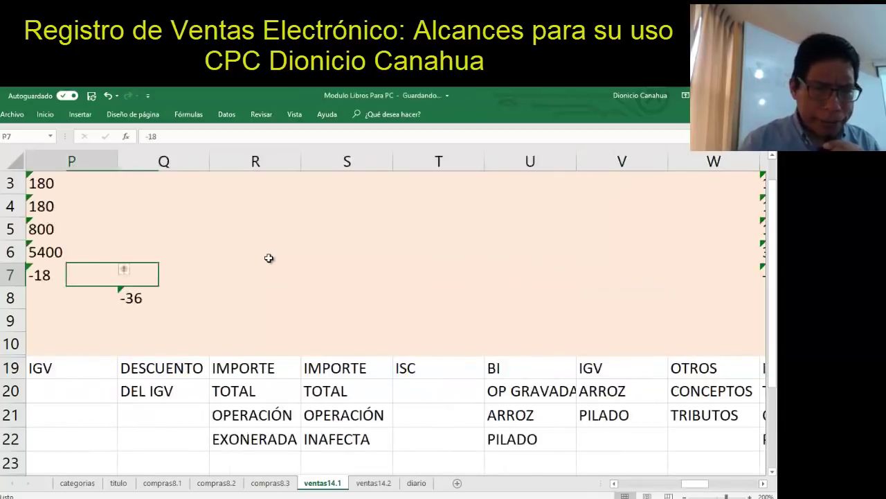
{"action": "key", "text": "Right"}
{"action": "key", "text": "Right"}
{"action": "key", "text": "Right"}
{"action": "key", "text": "Right"}
{"action": "key", "text": "Right"}
{"action": "key", "text": "Right"}
{"action": "key", "text": "Right"}
{"action": "key", "text": "Right"}
{"action": "key", "text": "Right"}
{"action": "key", "text": "Right"}
{"action": "key", "text": "Right"}
{"action": "key", "text": "Right"}
{"action": "key", "text": "Right"}
{"action": "key", "text": "Right"}
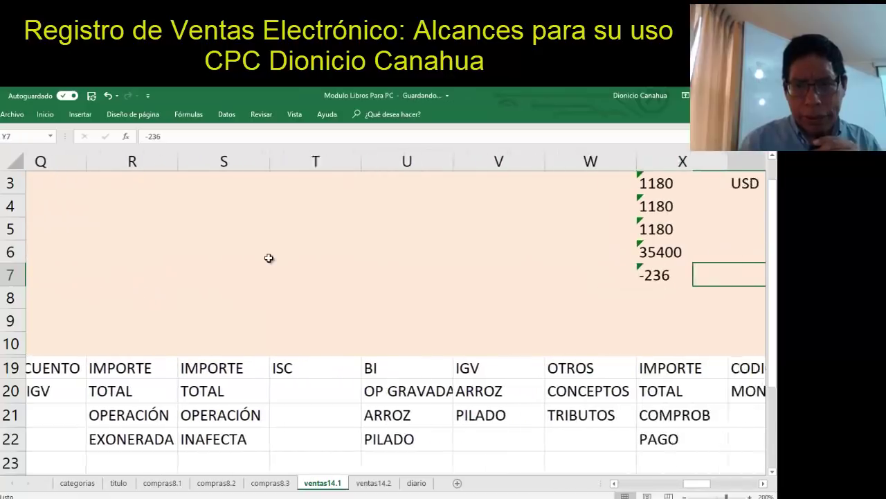
{"action": "key", "text": "Left"}
{"action": "key", "text": "Left"}
{"action": "key", "text": "Left"}
{"action": "key", "text": "Left"}
{"action": "type", "text": "-118"}
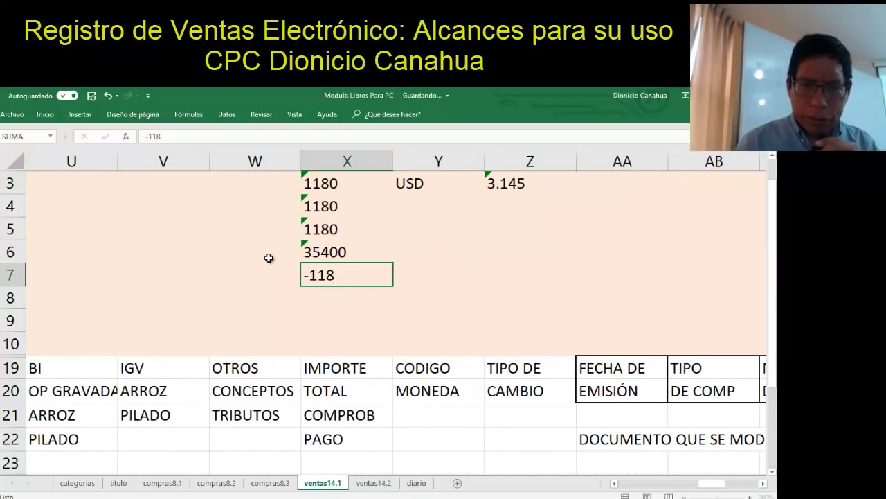
{"action": "key", "text": "Return"}
Enter -236 as the total in X8, discarding the unwanted autofill results
{"action": "type", "text": "-36||||||"}
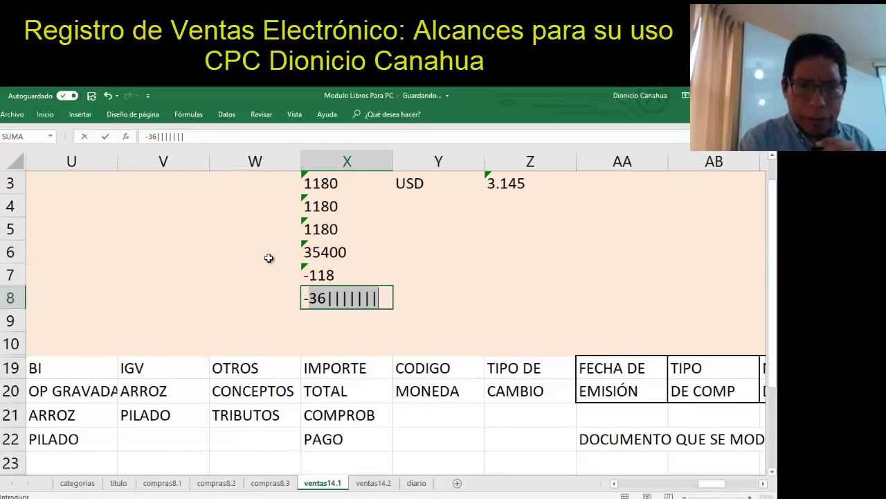
{"action": "key", "text": "Escape"}
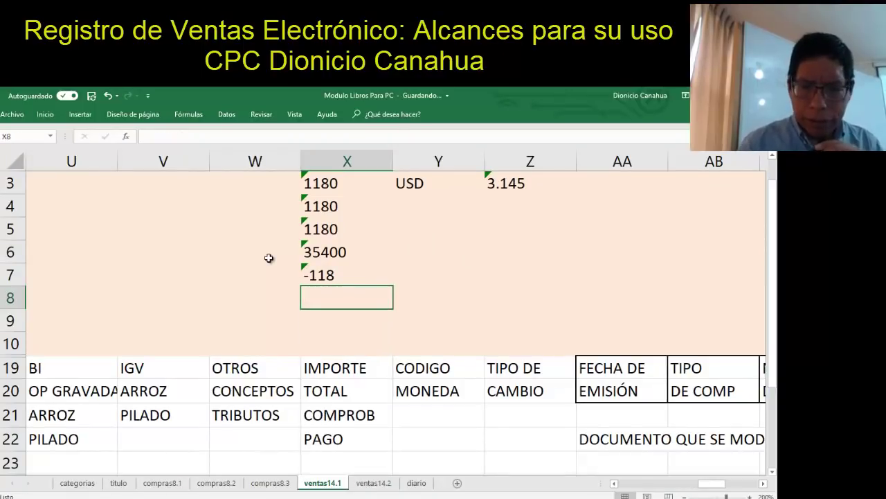
{"action": "type", "text": "-36"}
{"action": "key", "text": "Return"}
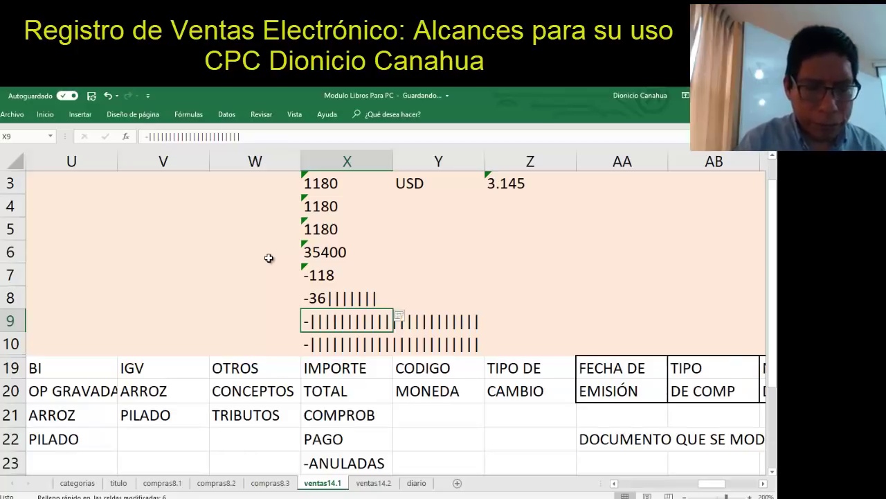
{"action": "key", "text": "ctrl+z"}
{"action": "key", "text": "ctrl+z"}
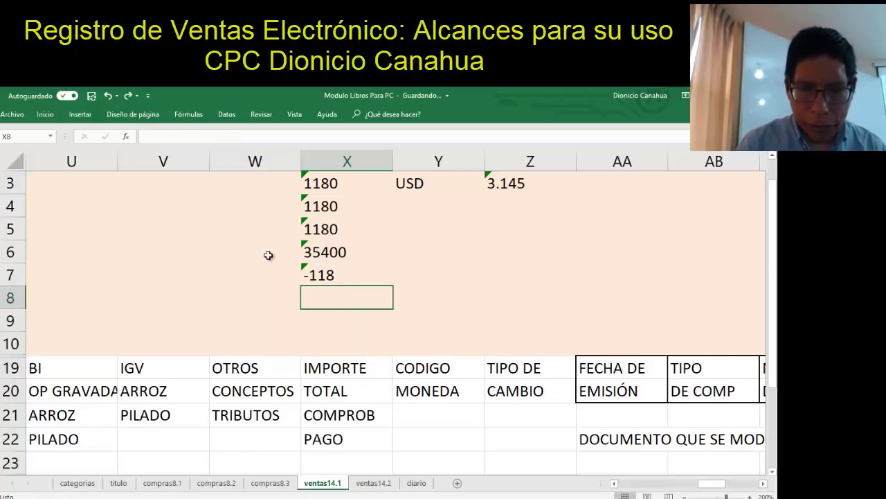
{"action": "type", "text": "-236"}
{"action": "key", "text": "Return"}
{"action": "key", "text": "Up"}
{"action": "key", "text": "Up"}
{"action": "key", "text": "Down"}
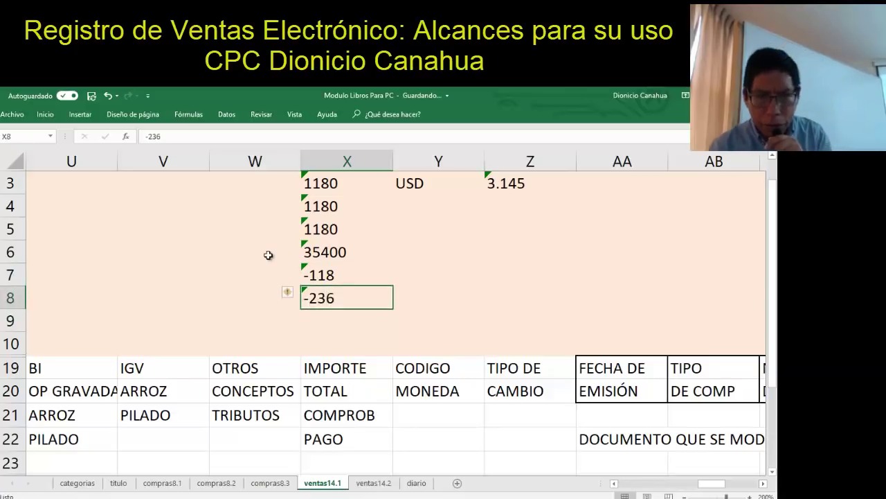
{"action": "key", "text": "Up"}
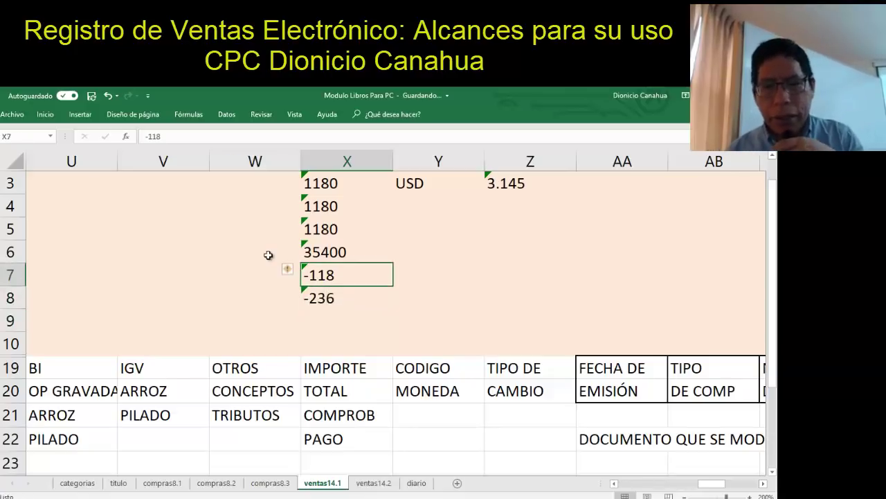
{"action": "key", "text": "Right"}
{"action": "key", "text": "Right"}
{"action": "key", "text": "Right"}
{"action": "key", "text": "Right"}
{"action": "key", "text": "Right"}
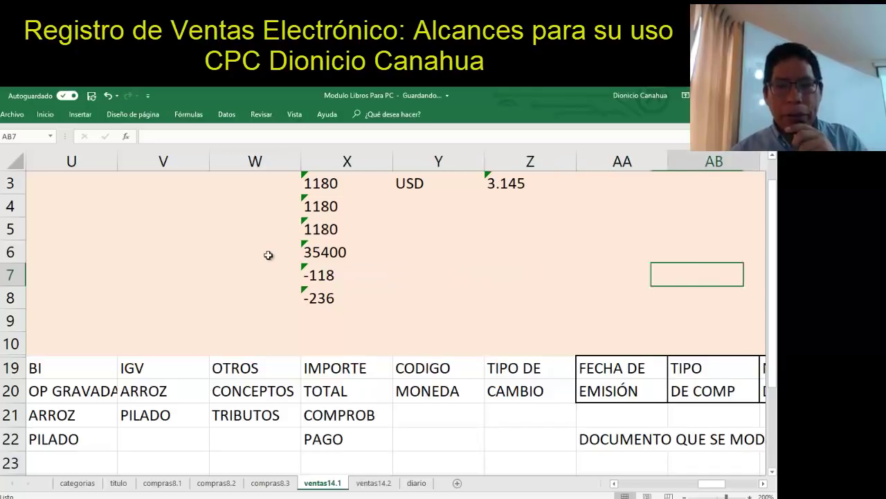
Enter modified-document dates 01/08/2018 and 05/06/2018 in AA7:AA8 and type 01 in AB7:AB8
{"action": "key", "text": "Left"}
{"action": "key", "text": "Left"}
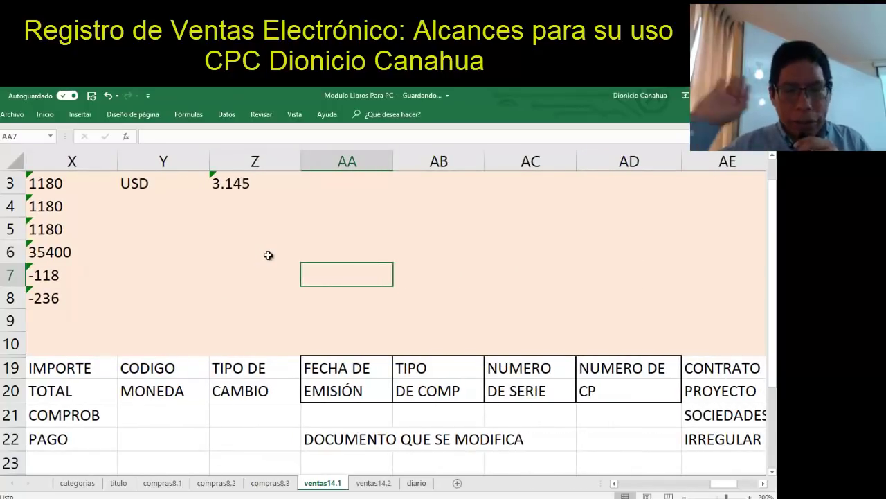
{"action": "type", "text": "01/08/2018"}
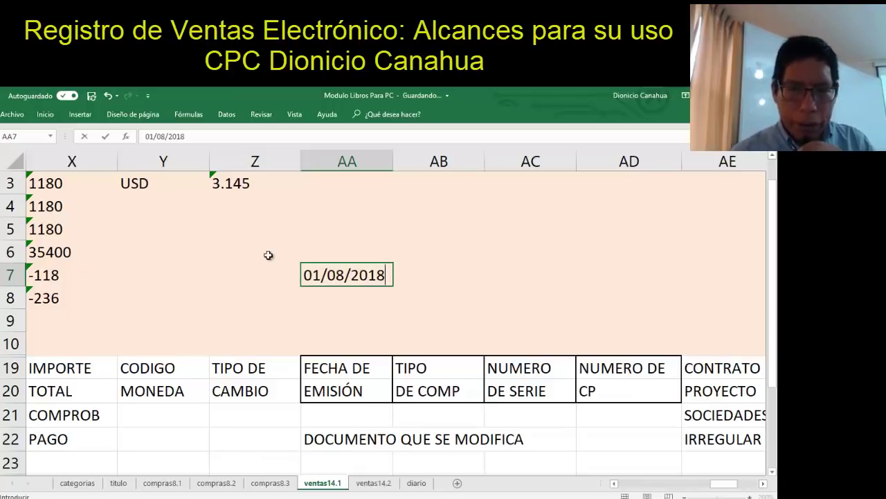
{"action": "key", "text": "Return"}
{"action": "type", "text": "05/06/"}
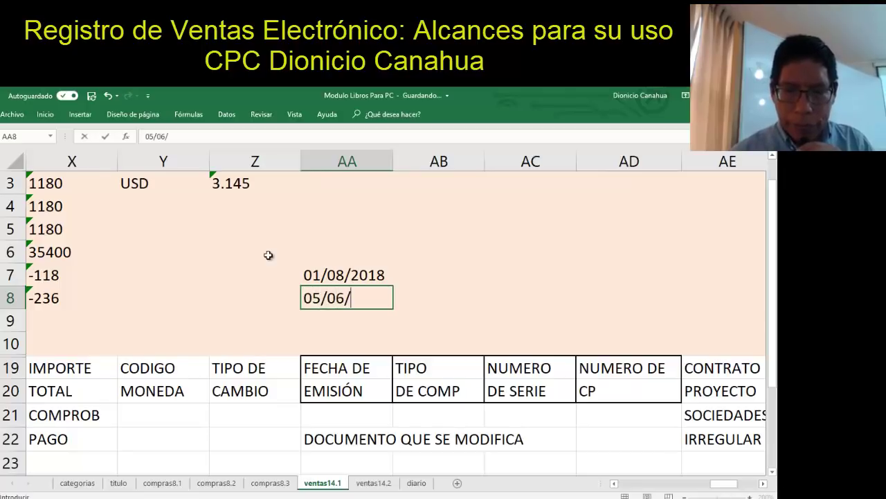
{"action": "type", "text": "2018"}
{"action": "key", "text": "Return"}
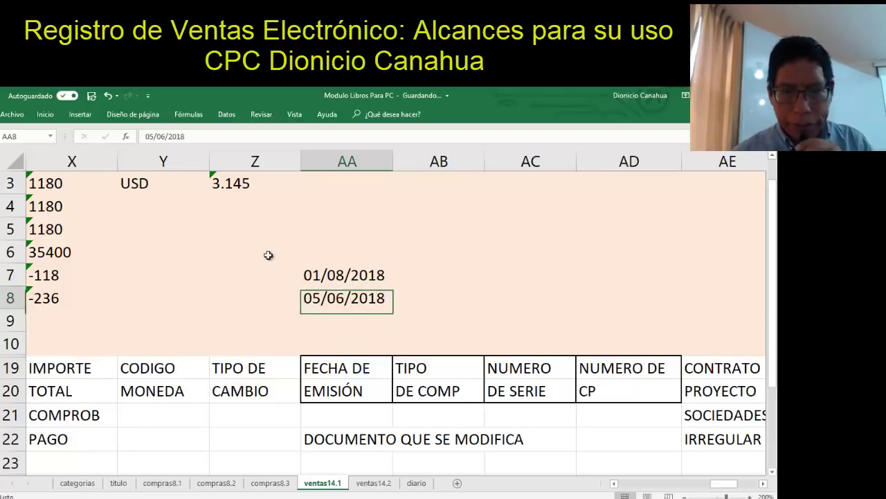
{"action": "key", "text": "Up"}
{"action": "key", "text": "Up"}
{"action": "key", "text": "Right"}
{"action": "type", "text": "01"}
{"action": "key", "text": "Return"}
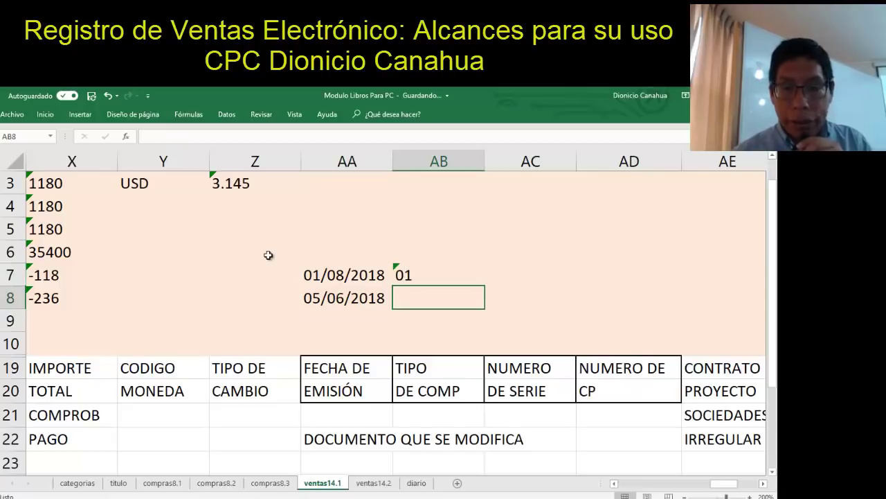
{"action": "type", "text": "01"}
{"action": "key", "text": "Return"}
Enter series 11212 and 0002 in AC7:AC8 and numbers 21212 and 231313 in AD7:AD8
{"action": "key", "text": "Up"}
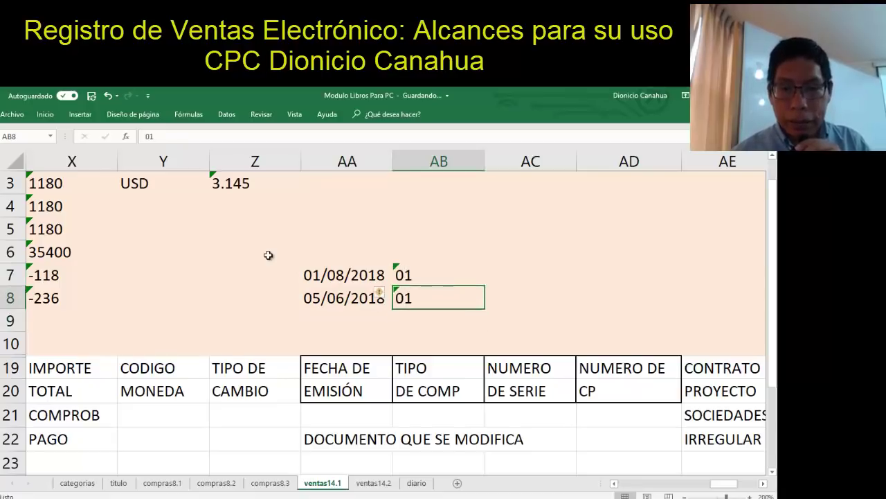
{"action": "key", "text": "Up"}
{"action": "key", "text": "Right"}
{"action": "type", "text": "11212"}
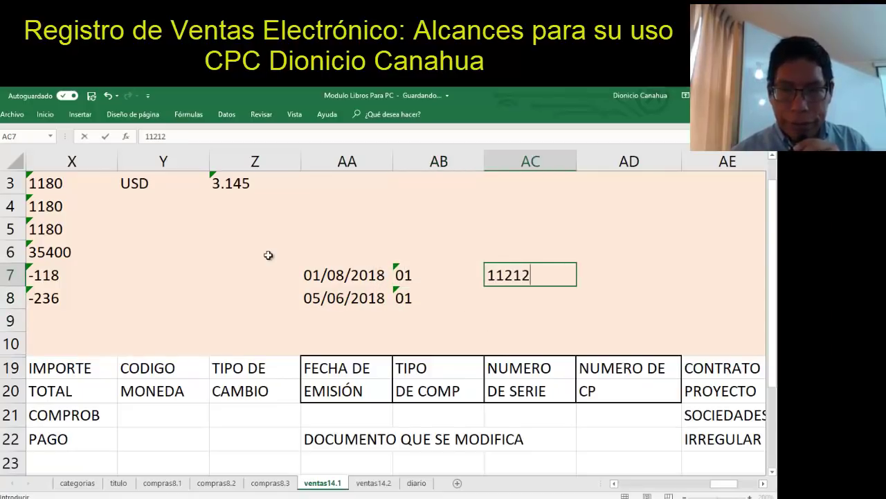
{"action": "key", "text": "Return"}
{"action": "type", "text": "0002"}
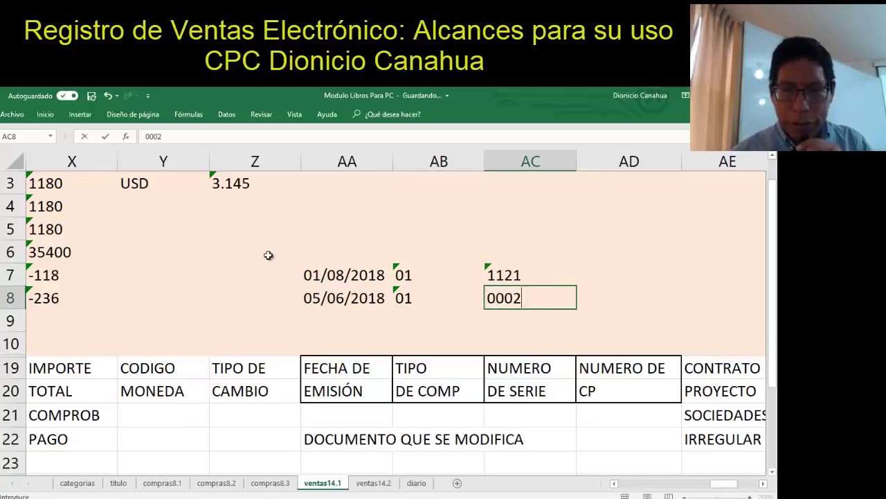
{"action": "key", "text": "Return"}
{"action": "key", "text": "Up"}
{"action": "key", "text": "Up"}
{"action": "key", "text": "Right"}
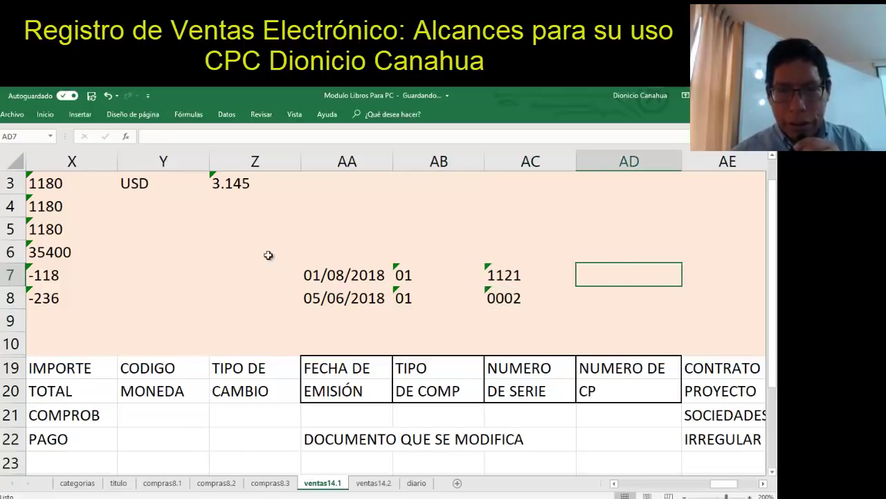
{"action": "type", "text": "21212"}
{"action": "key", "text": "Return"}
{"action": "type", "text": "231313"}
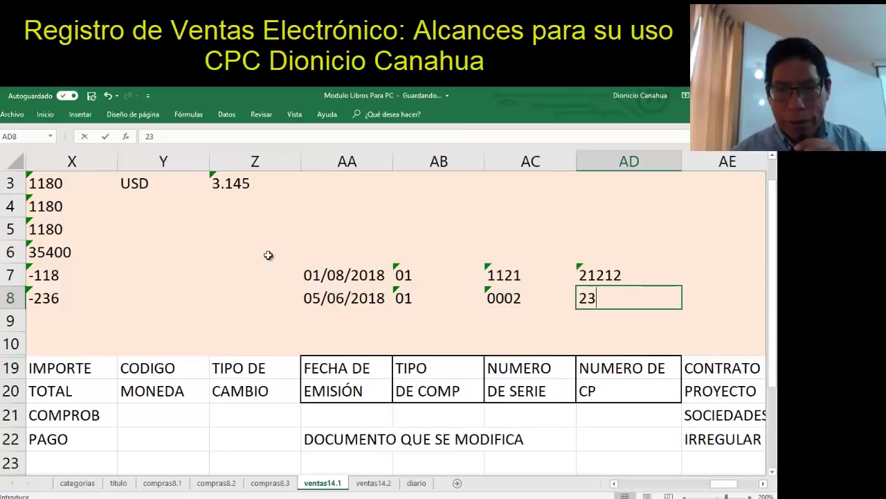
{"action": "key", "text": "Return"}
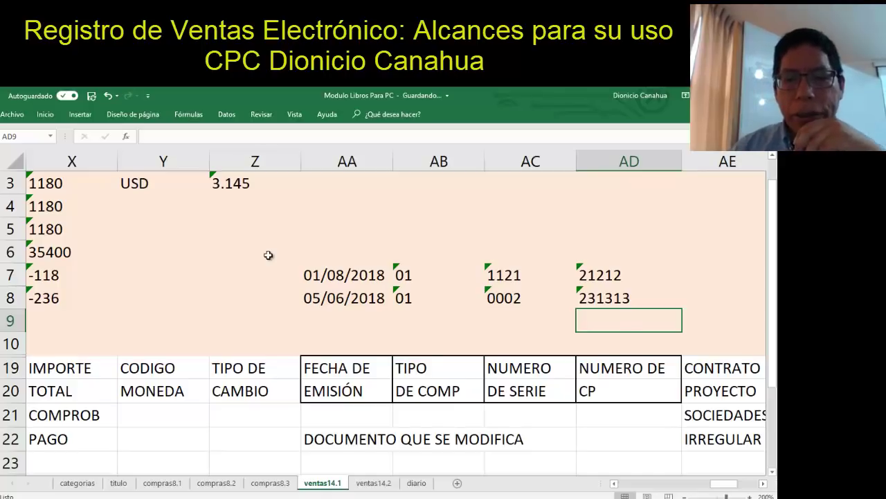
Set the operation status to 1 in AH7 and AH8
{"action": "key", "text": "Right"}
{"action": "key", "text": "Right"}
{"action": "key", "text": "Right"}
{"action": "key", "text": "Right"}
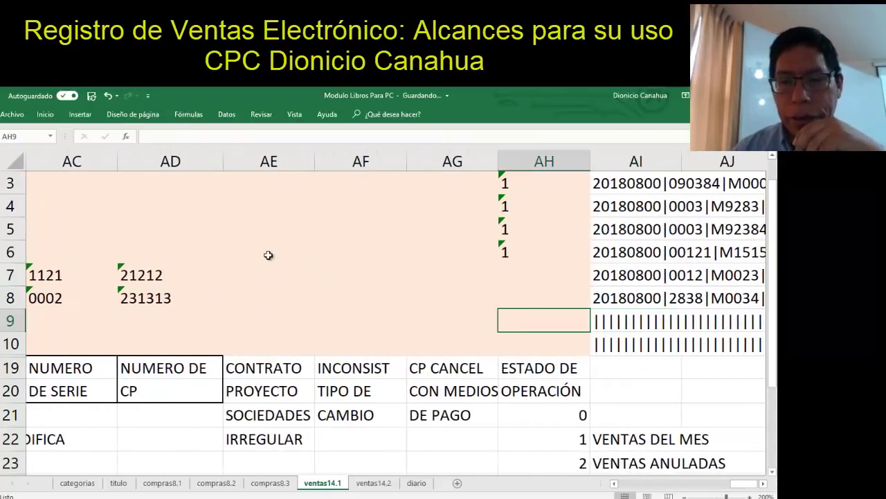
{"action": "key", "text": "Up"}
{"action": "key", "text": "Up"}
{"action": "type", "text": "1"}
{"action": "key", "text": "Return"}
{"action": "type", "text": "1"}
{"action": "key", "text": "Return"}
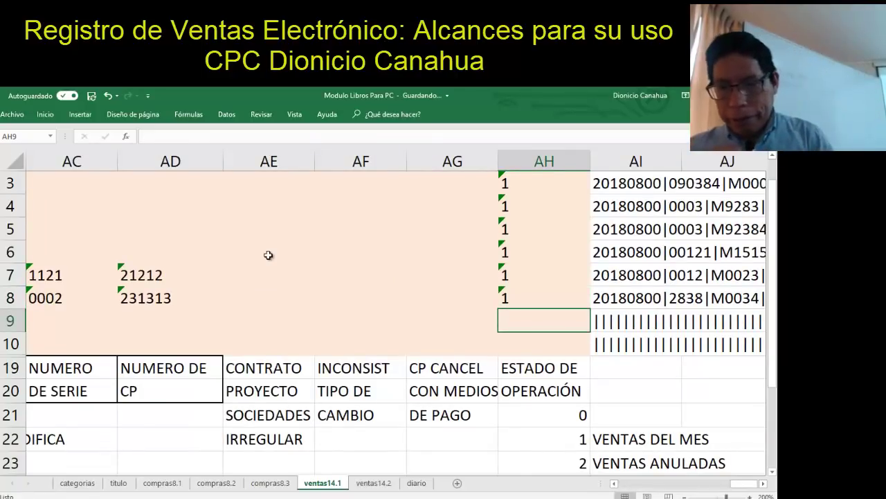
{"action": "key", "text": "Up"}
{"action": "key", "text": "Right"}
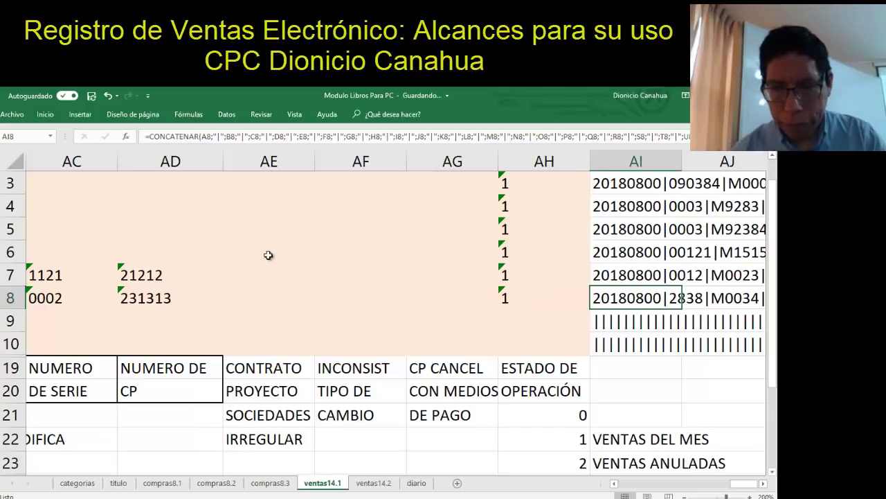
Copy the export lines AI2:AI8 from Excel into a new Notepad document
{"action": "key", "text": "shift+Up"}
{"action": "key", "text": "shift+Up"}
{"action": "key", "text": "shift+Up"}
{"action": "key", "text": "shift+Up"}
{"action": "key", "text": "shift+Up"}
{"action": "key", "text": "shift+Up"}
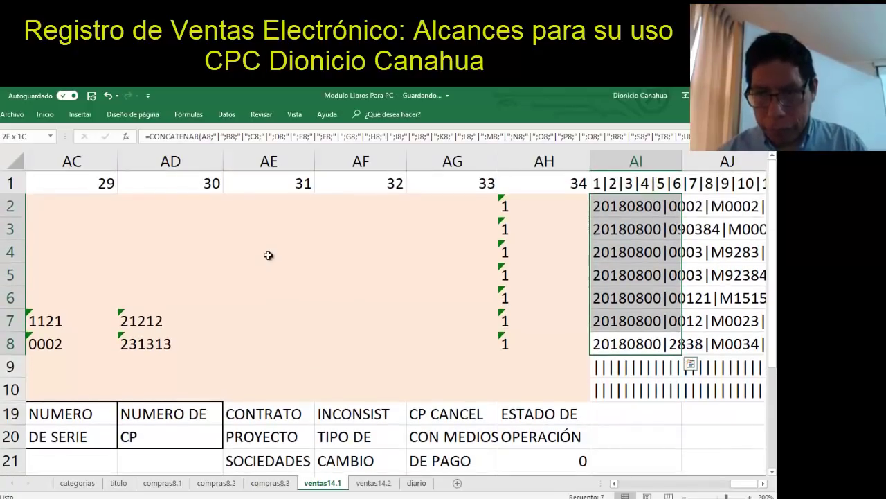
{"action": "key", "text": "ctrl+c"}
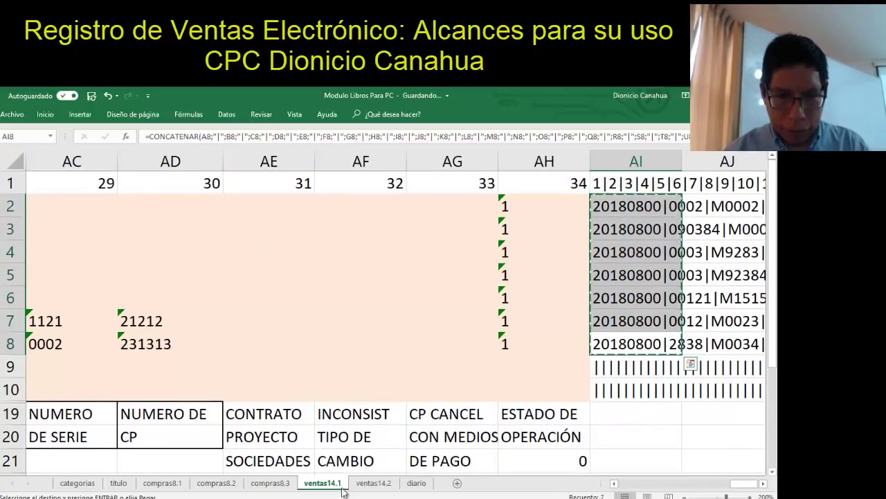
{"action": "key", "text": "alt+Tab"}
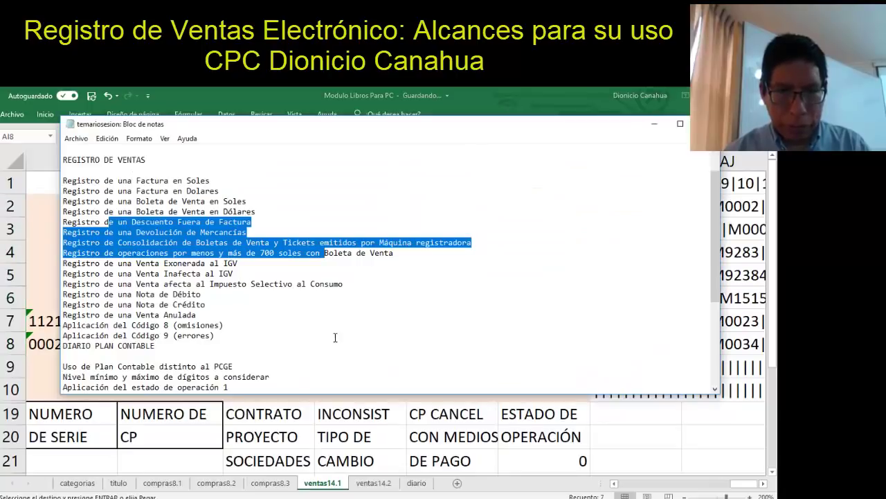
{"action": "left_click", "coordinate": [69, 138]}
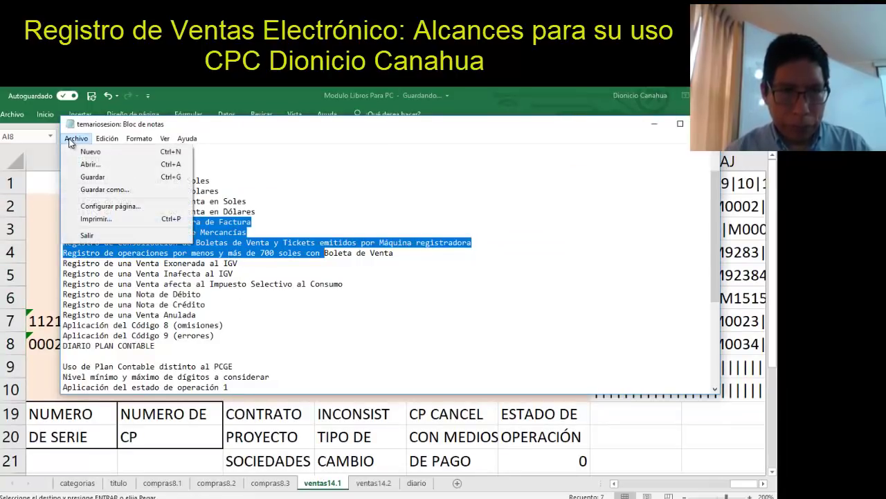
{"action": "left_click", "coordinate": [80, 150]}
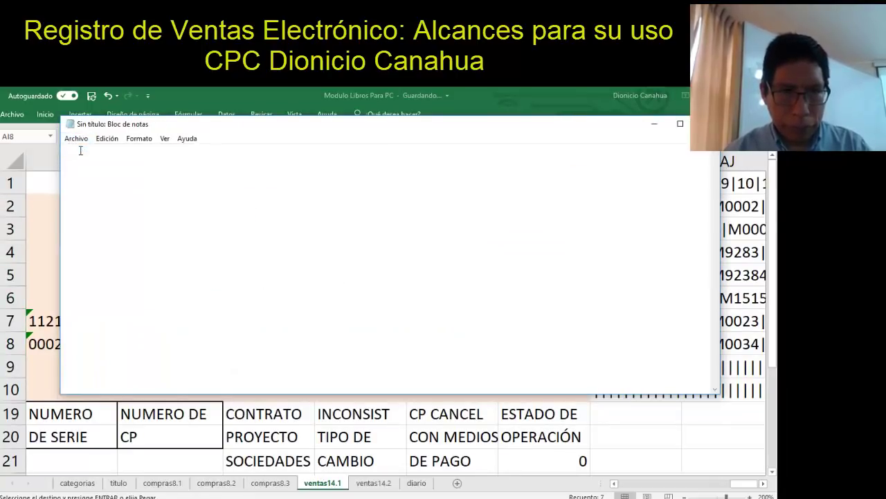
{"action": "key", "text": "ctrl+v"}
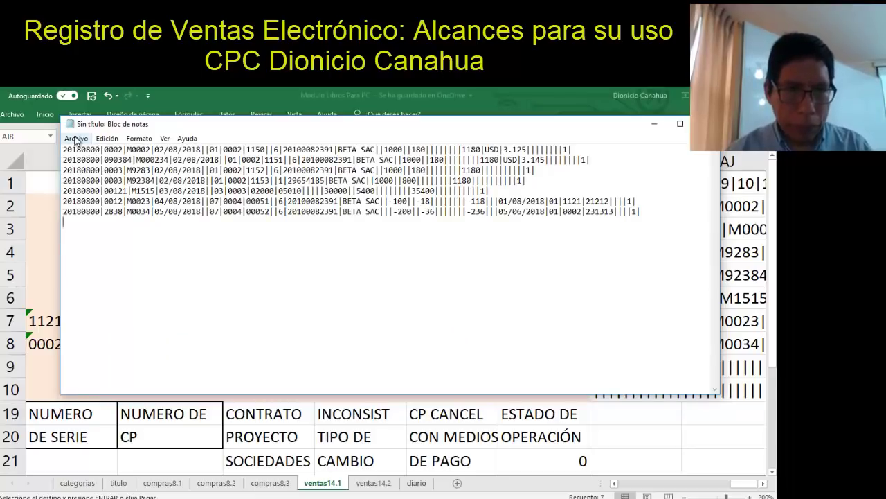
Save the document over the existing 14.1 sales-register text file, confirming the replacement
{"action": "left_click", "coordinate": [76, 138]}
{"action": "left_click", "coordinate": [99, 191]}
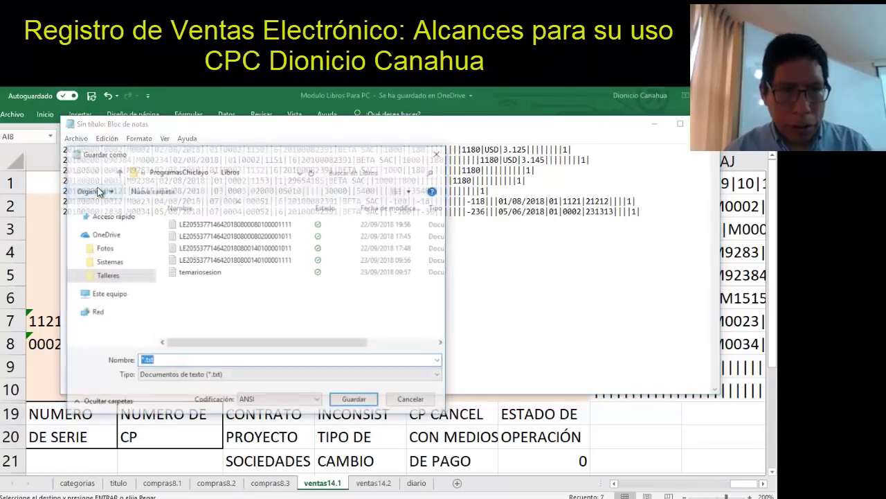
{"action": "left_click", "coordinate": [282, 259]}
{"action": "left_click", "coordinate": [356, 400]}
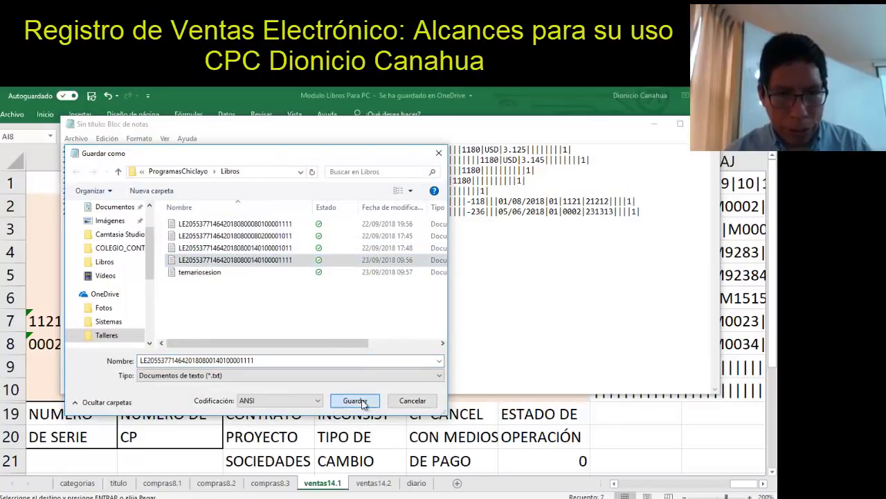
{"action": "left_click", "coordinate": [411, 302]}
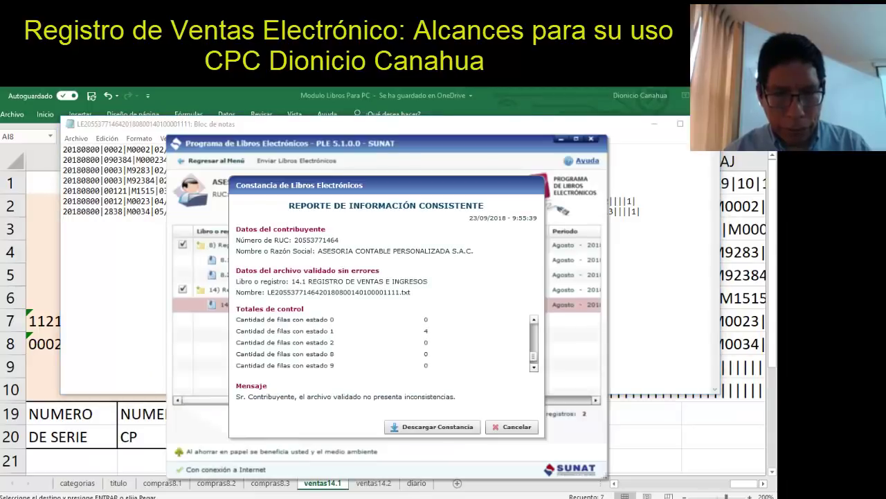
Close the earlier constancia and return to PLE's Validar y Enviar screen, declining the pending submission
{"action": "left_click", "coordinate": [512, 427]}
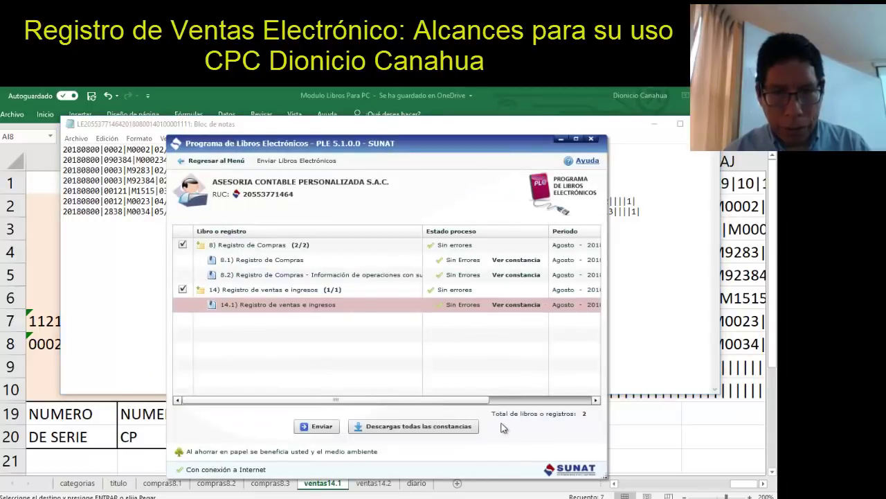
{"action": "left_click", "coordinate": [208, 160]}
{"action": "left_click", "coordinate": [289, 199]}
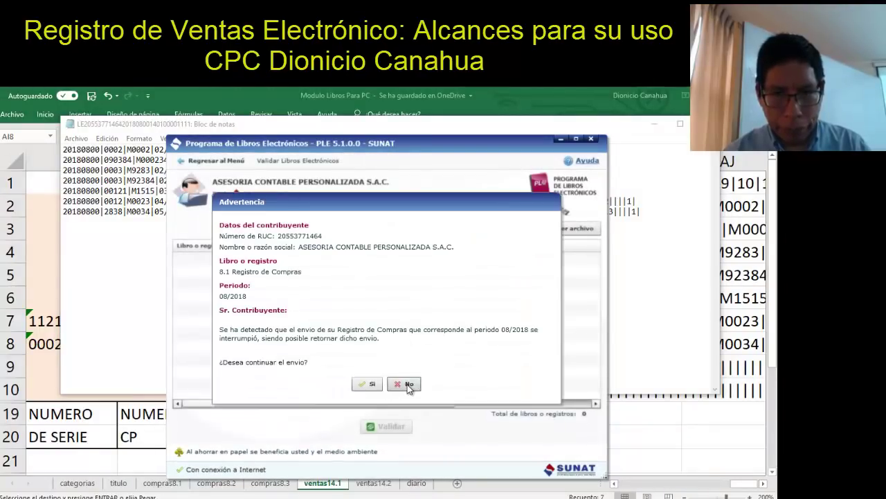
{"action": "left_click", "coordinate": [407, 384]}
Load the three LE book files, validate them, and view the 14.1 sales report
{"action": "left_click", "coordinate": [470, 230]}
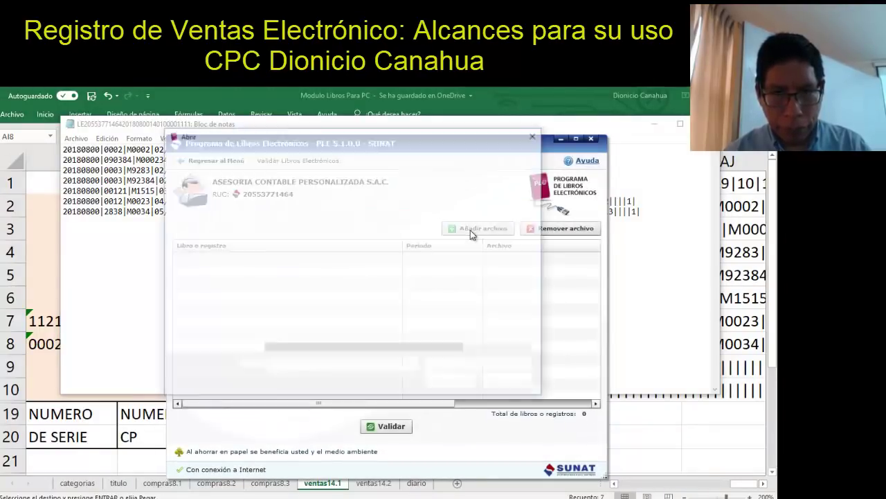
{"action": "left_click", "coordinate": [377, 207]}
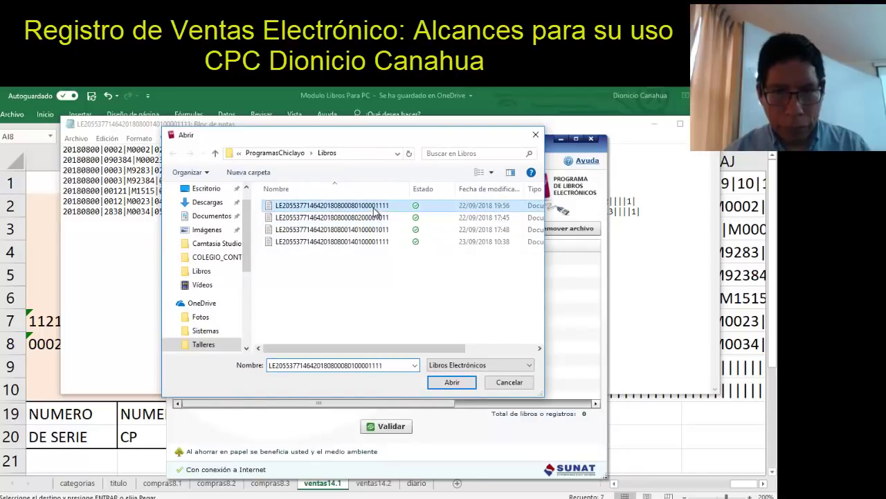
{"action": "left_click", "coordinate": [378, 218], "text": "shift"}
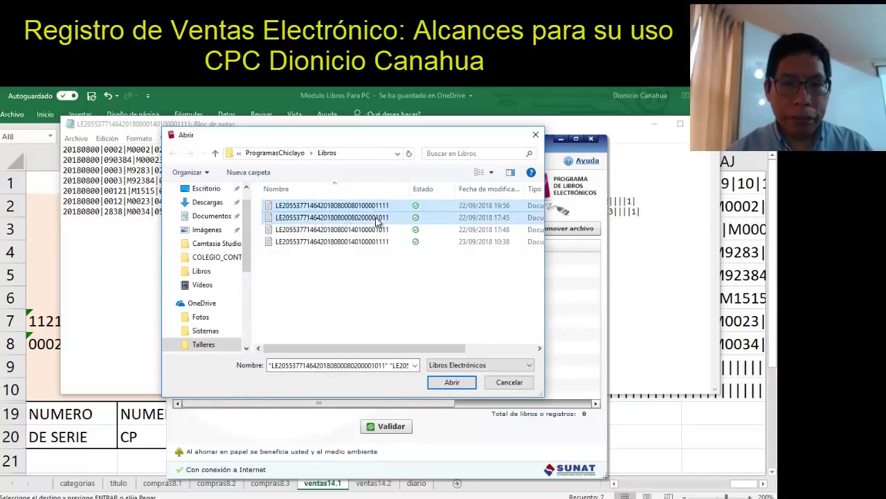
{"action": "left_click", "coordinate": [374, 242], "text": "ctrl"}
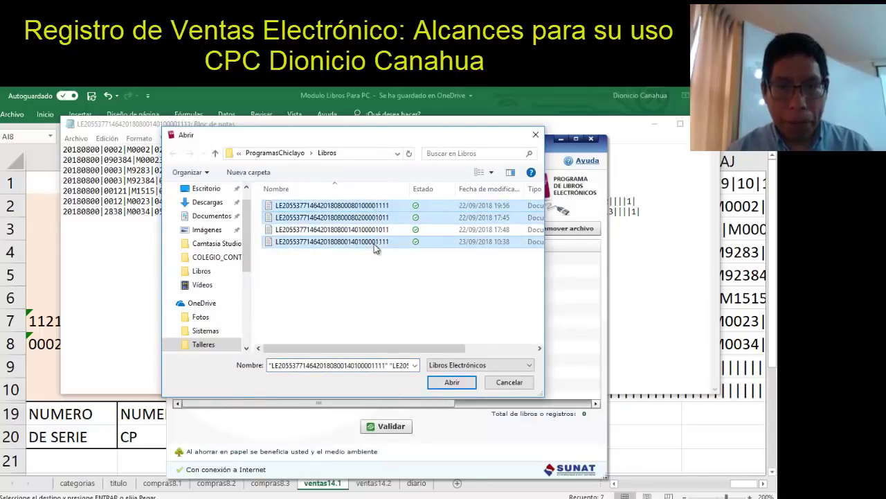
{"action": "left_click", "coordinate": [451, 381]}
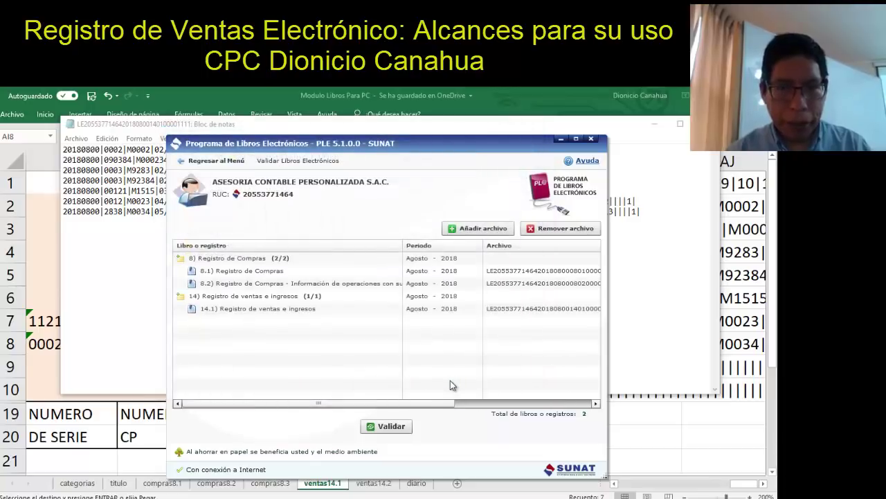
{"action": "left_click", "coordinate": [390, 426]}
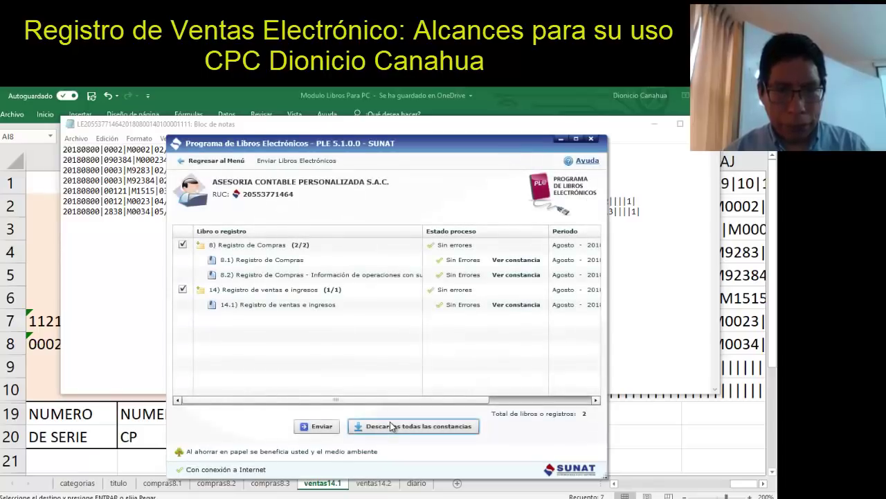
{"action": "left_click", "coordinate": [504, 309]}
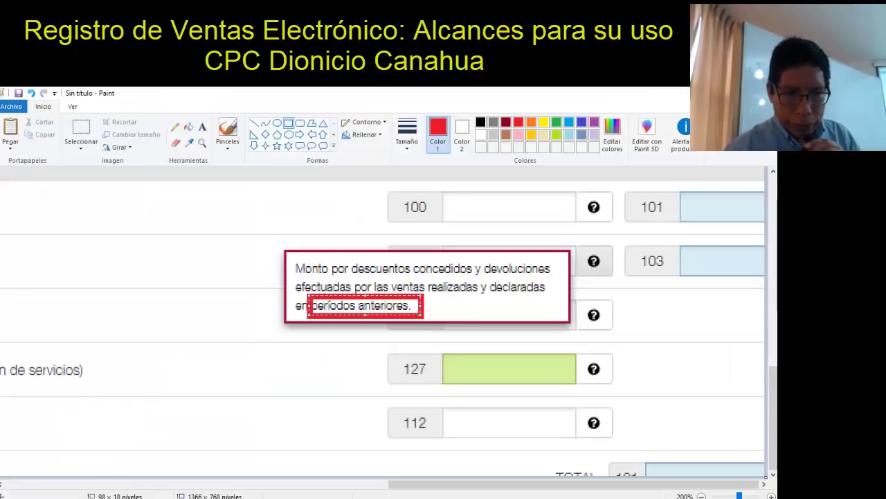
Paste the validation screenshot into Paint, move it to the top-left, and go back to Excel
{"action": "key", "text": "ctrl+v"}
{"action": "mouse_move", "coordinate": [525, 391]}
{"action": "left_mouse_down"}
{"action": "mouse_move", "coordinate": [388, 277]}
{"action": "mouse_move", "coordinate": [380, 300]}
{"action": "mouse_move", "coordinate": [360, 277]}
{"action": "mouse_move", "coordinate": [361, 260]}
{"action": "mouse_move", "coordinate": [415, 293]}
{"action": "mouse_move", "coordinate": [401, 297]}
{"action": "mouse_move", "coordinate": [380, 261]}
{"action": "left_mouse_up"}
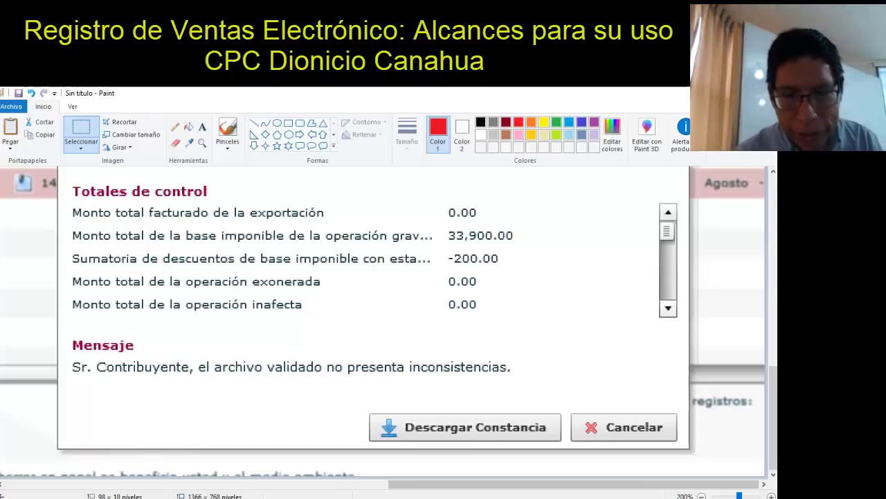
{"action": "left_click", "coordinate": [358, 483]}
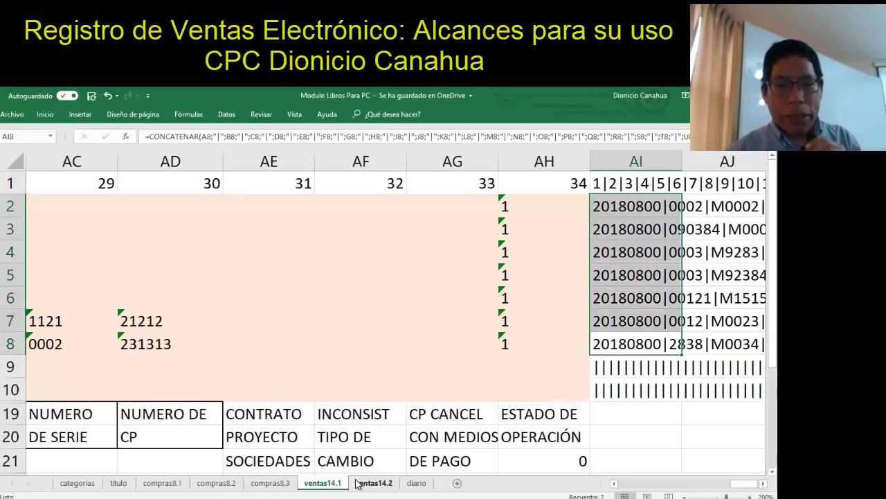
Move along row 9 and down column M to check the credit-note amounts and CASILLA 100/102 labels
{"action": "left_click", "coordinate": [221, 360]}
{"action": "key", "text": "Left"}
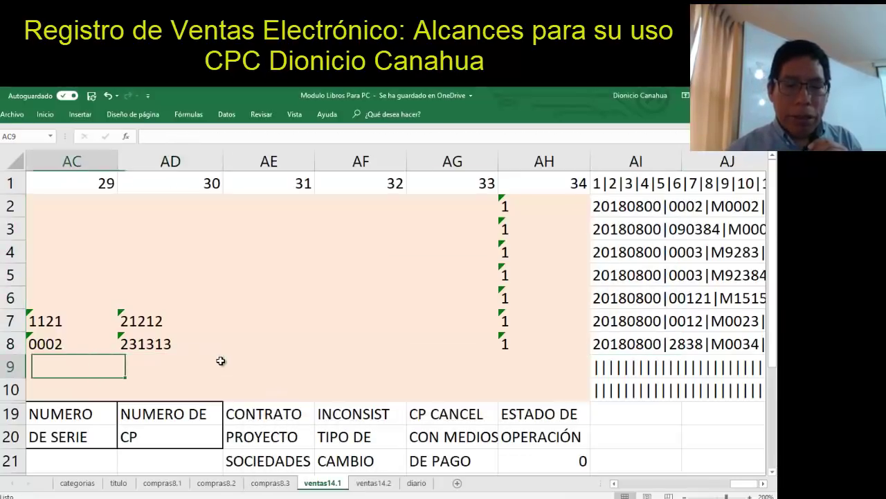
{"action": "key", "text": "Left"}
{"action": "key", "text": "Left"}
{"action": "key", "text": "Left"}
{"action": "key", "text": "Left"}
{"action": "key", "text": "Left"}
{"action": "key", "text": "Left"}
{"action": "key", "text": "Left"}
{"action": "key", "text": "Left"}
{"action": "key", "text": "Left"}
{"action": "key", "text": "Left"}
{"action": "key", "text": "Left"}
{"action": "key", "text": "Left"}
{"action": "key", "text": "Left"}
{"action": "key", "text": "Left"}
{"action": "key", "text": "Left"}
{"action": "key", "text": "Left"}
{"action": "key", "text": "Left"}
{"action": "key", "text": "Left"}
{"action": "key", "text": "Left"}
{"action": "key", "text": "Left"}
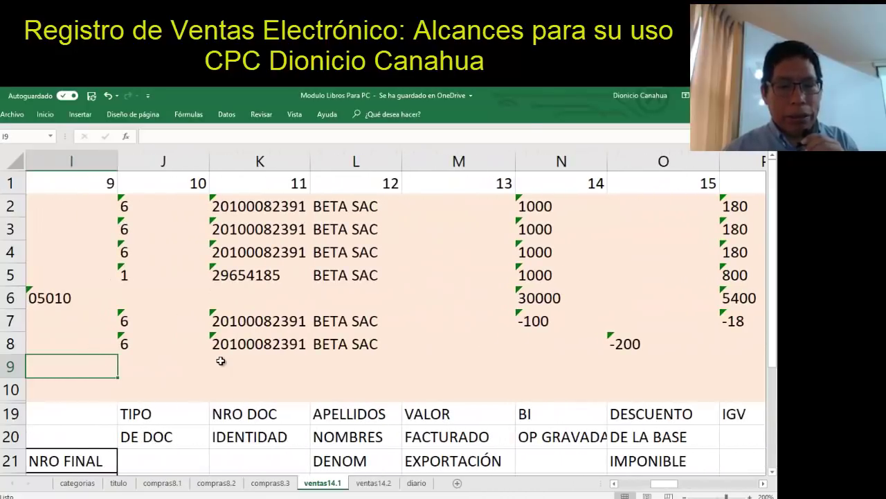
{"action": "key", "text": "Right"}
{"action": "key", "text": "Right"}
{"action": "key", "text": "Right"}
{"action": "key", "text": "Right"}
{"action": "key", "text": "Right"}
{"action": "key", "text": "Right"}
{"action": "key", "text": "Left"}
{"action": "key", "text": "Left"}
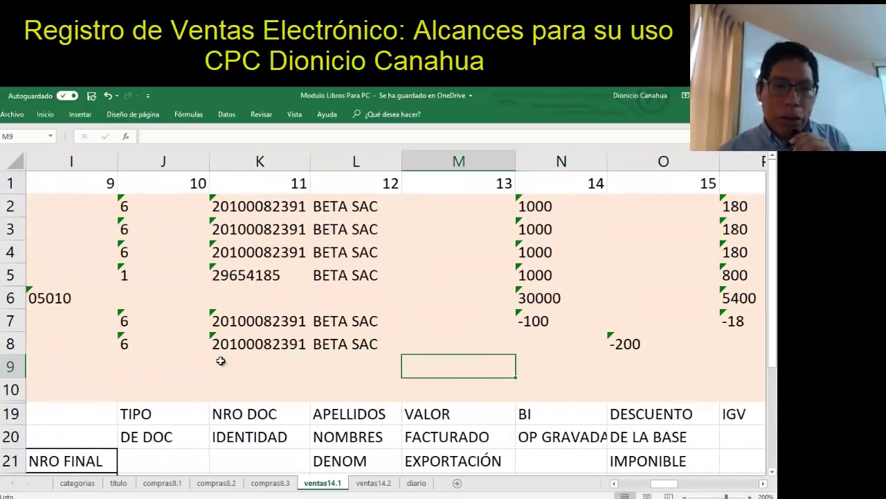
{"action": "key", "text": "Down"}
{"action": "key", "text": "Down"}
{"action": "key", "text": "Down"}
{"action": "key", "text": "Down"}
{"action": "key", "text": "Down"}
{"action": "key", "text": "Down"}
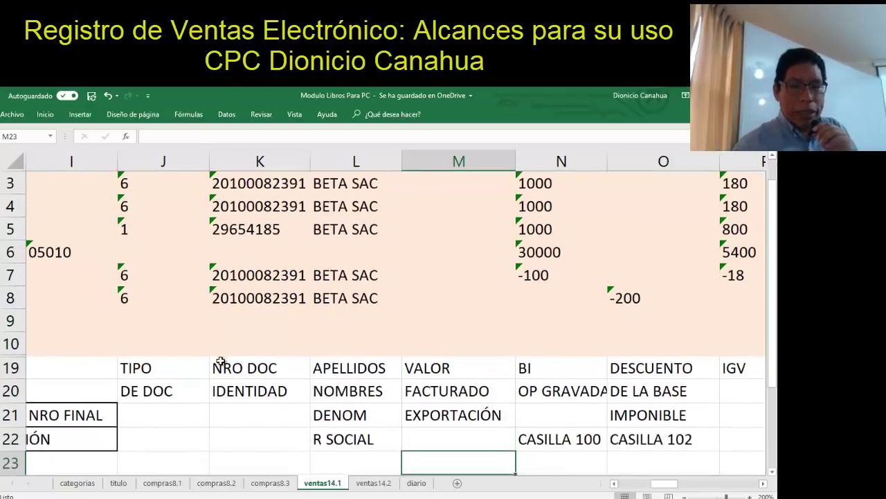
{"action": "key", "text": "Down"}
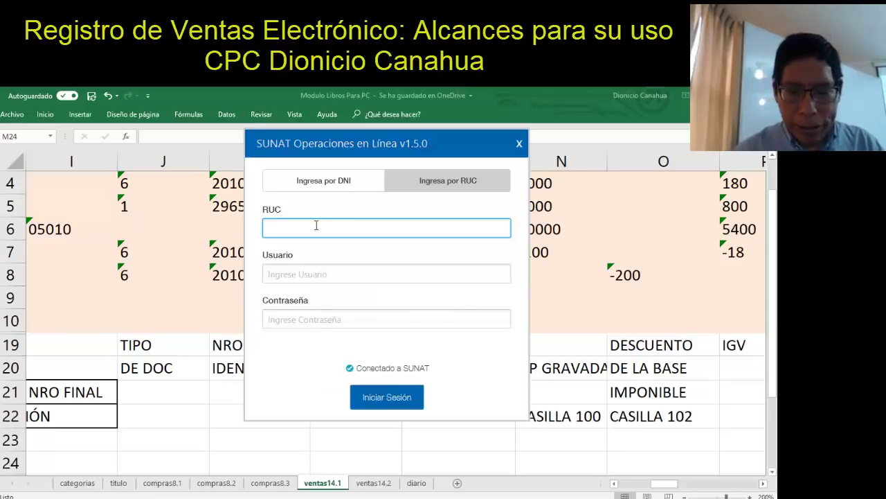
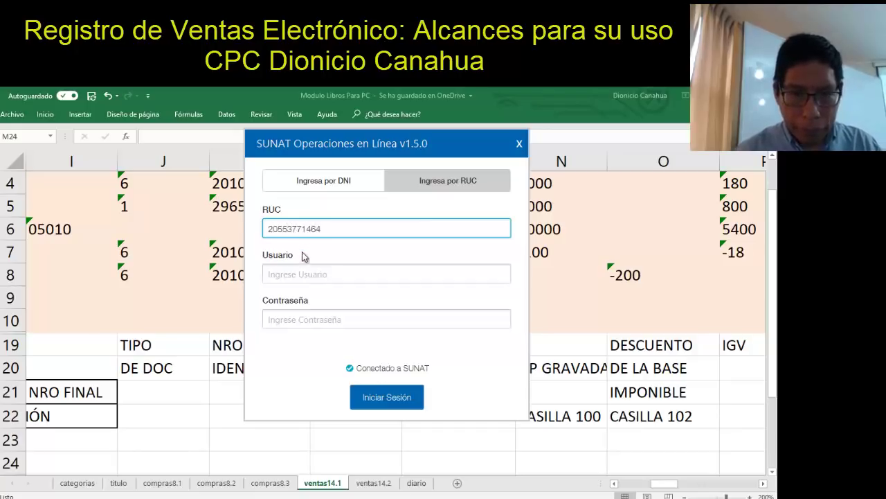
Enter the company RUC, SOL user name and password and try to sign in
{"action": "left_click", "coordinate": [297, 266]}
{"action": "type", "text": "YTERETAF"}
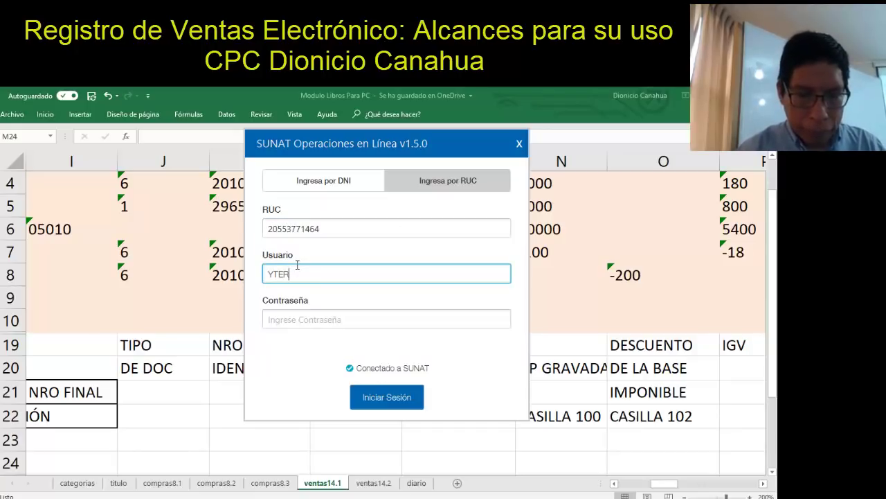
{"action": "left_click", "coordinate": [294, 317]}
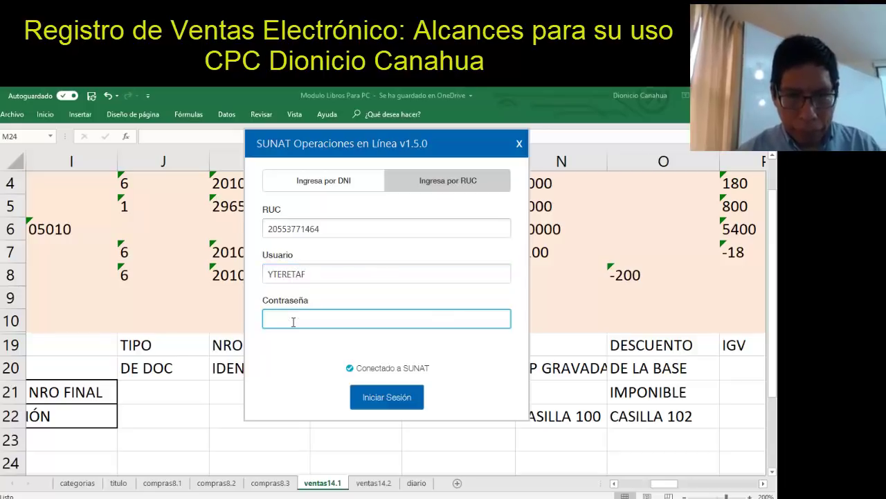
{"action": "key", "text": "Caps_Lock"}
{"action": "type", "text": "aa"}
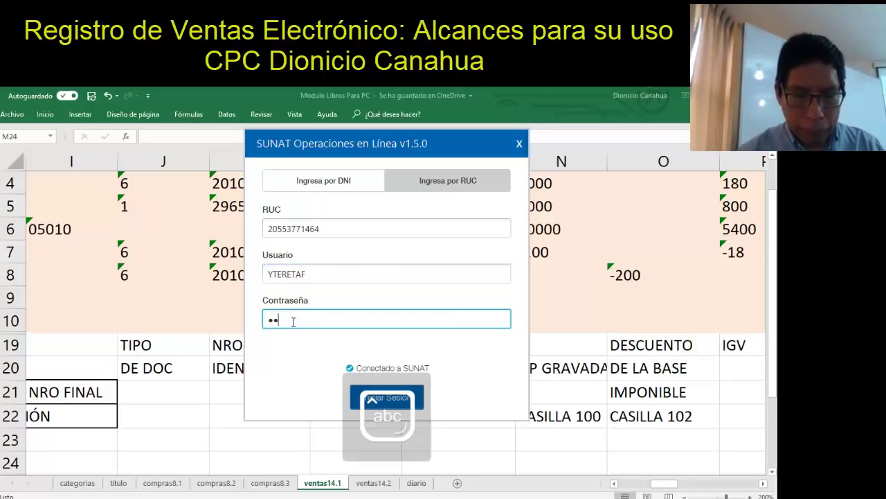
{"action": "key", "text": "BackSpace"}
{"action": "key", "text": "BackSpace"}
{"action": "type", "text": "a"}
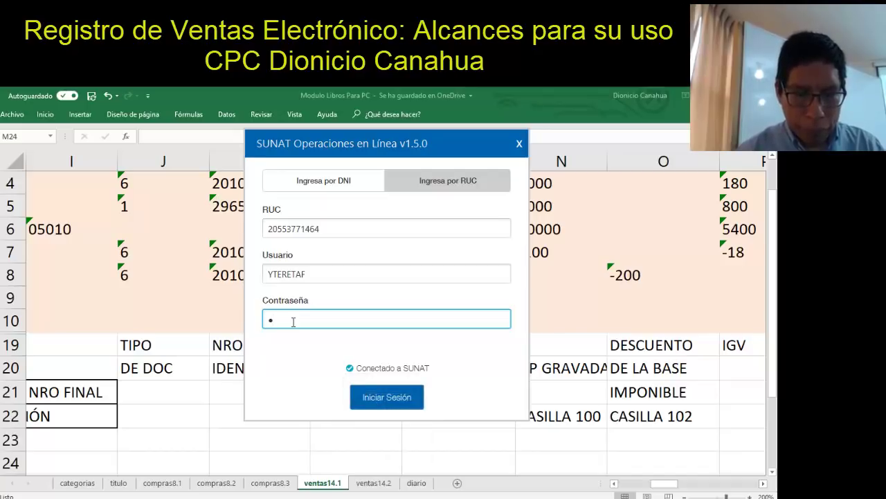
{"action": "type", "text": "aaaaaaa"}
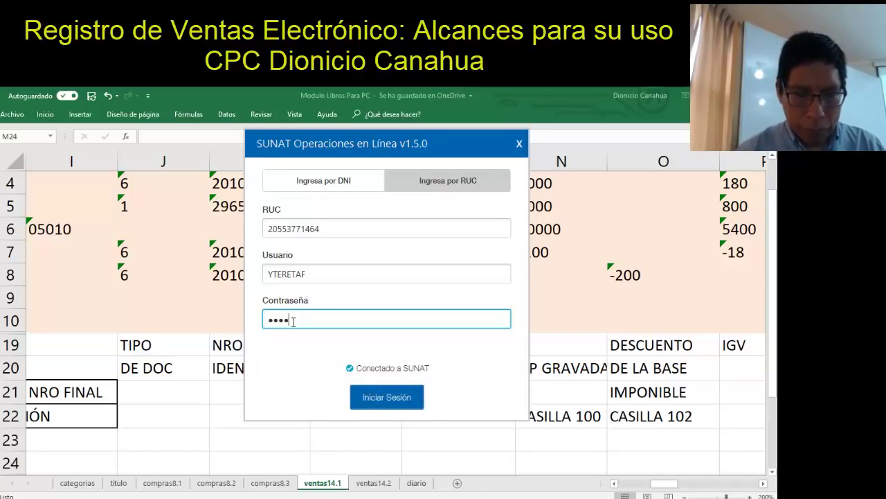
{"action": "left_click", "coordinate": [384, 397]}
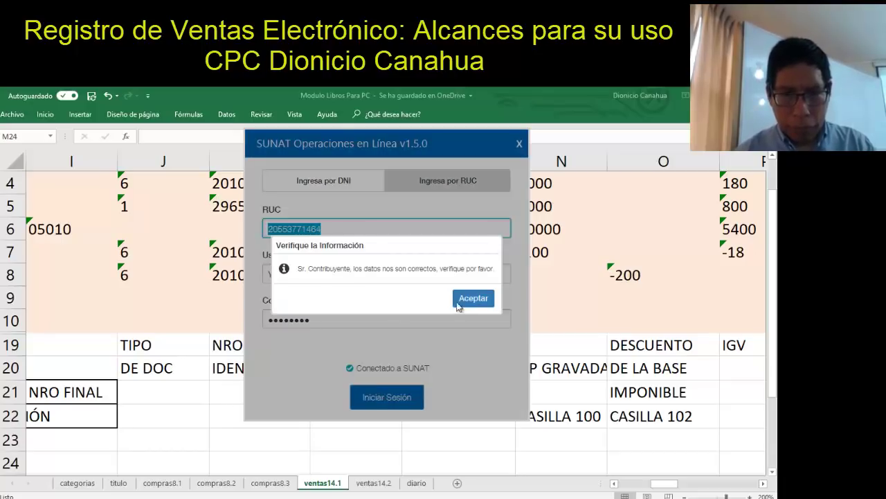
After the incorrect-data warning, retype the password, retry, then clear the password again
{"action": "left_click", "coordinate": [473, 297]}
{"action": "left_click_drag", "start_coordinate": [338, 318], "coordinate": [261, 323]}
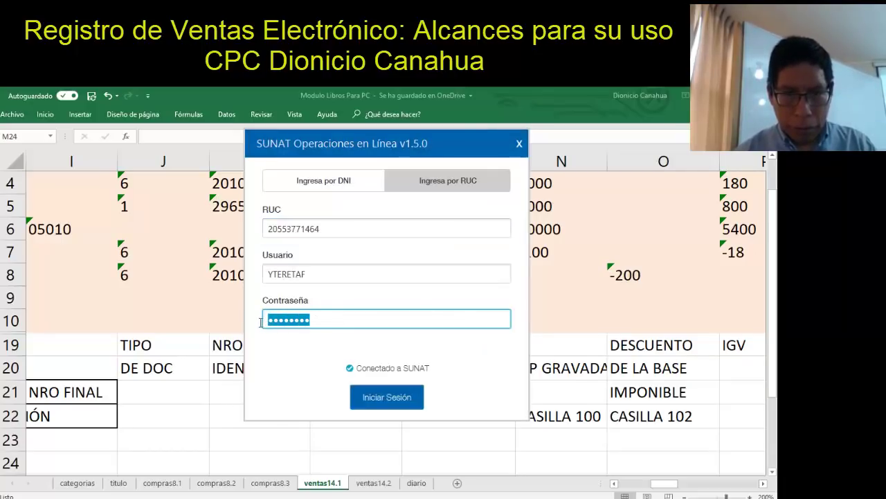
{"action": "type", "text": "aaaaaaaa"}
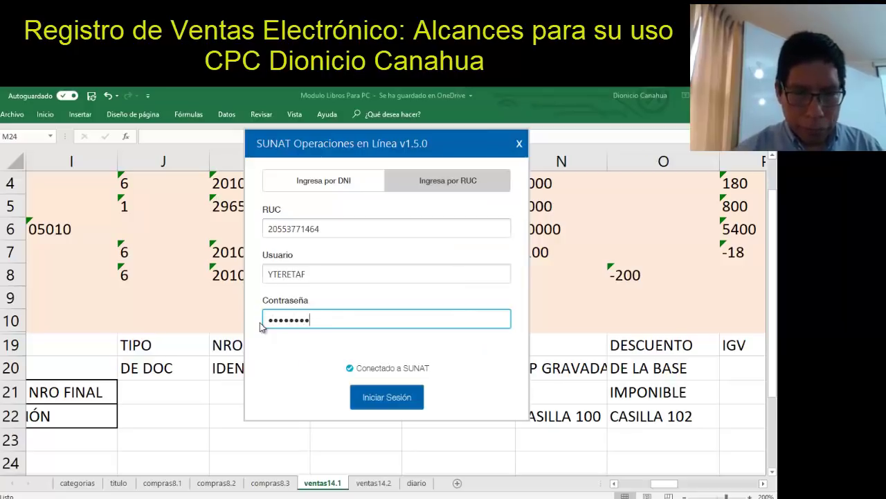
{"action": "left_click", "coordinate": [407, 397]}
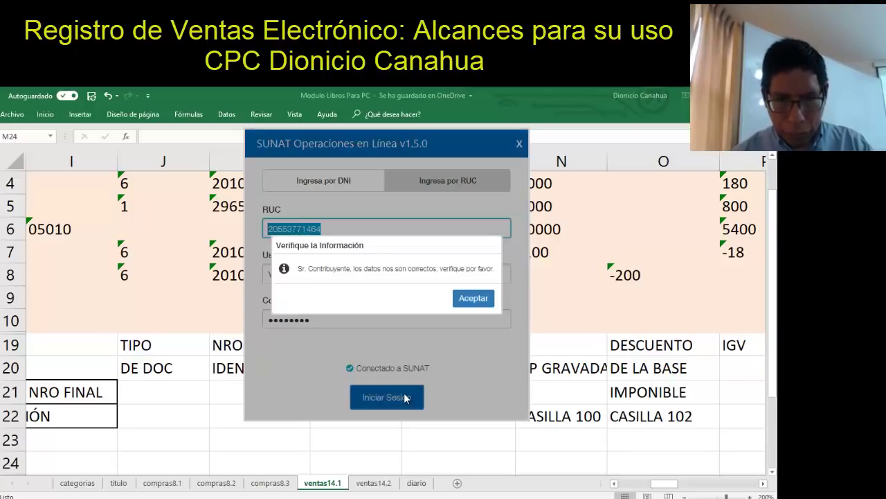
{"action": "left_click", "coordinate": [475, 299]}
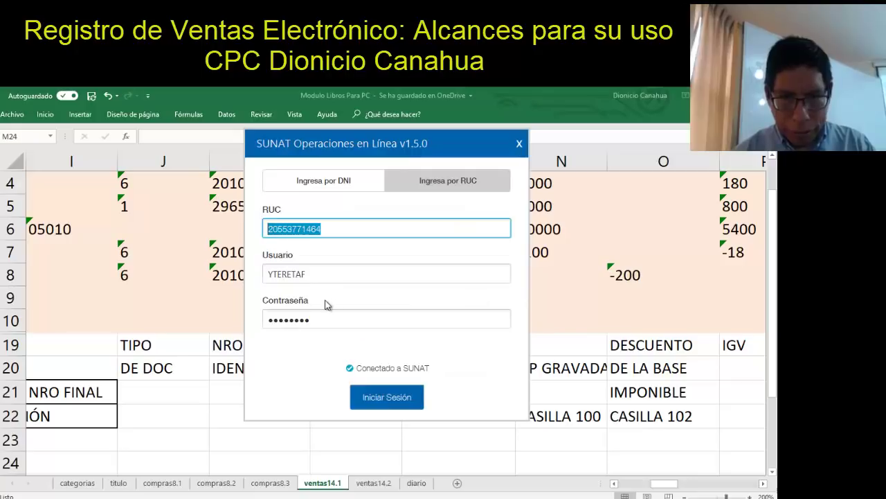
{"action": "left_click", "coordinate": [317, 322]}
{"action": "key", "text": "BackSpace"}
{"action": "key", "text": "BackSpace"}
{"action": "key", "text": "BackSpace"}
{"action": "key", "text": "BackSpace"}
{"action": "key", "text": "BackSpace"}
{"action": "key", "text": "BackSpace"}
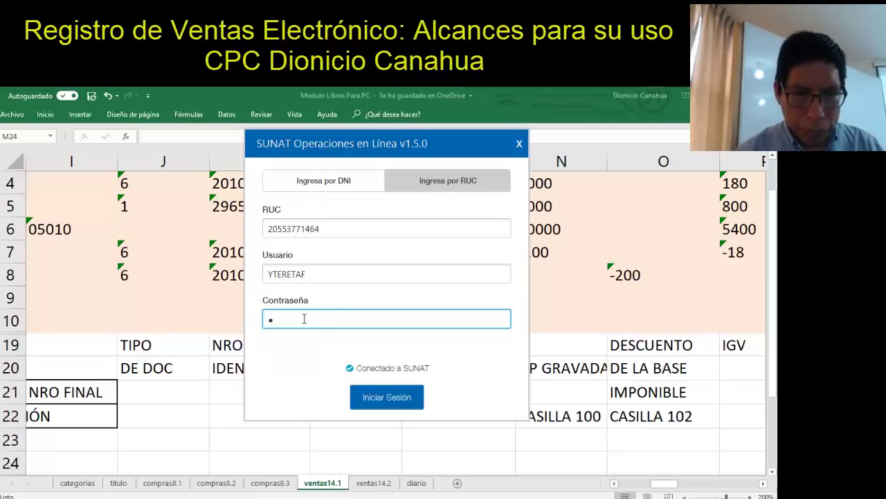
Try an alternate RUC, SOL user and password, then dismiss the incorrect-data warning
{"action": "left_click_drag", "start_coordinate": [329, 229], "coordinate": [256, 234]}
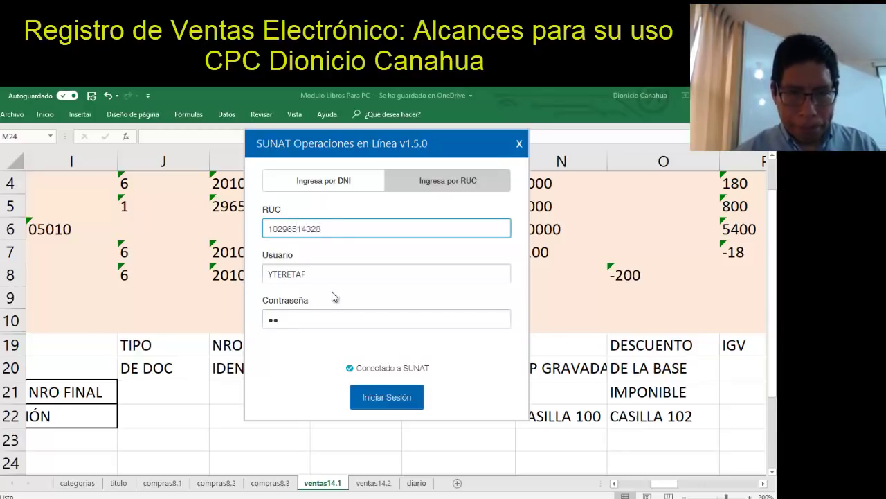
{"action": "left_click_drag", "start_coordinate": [331, 274], "coordinate": [259, 275]}
{"action": "key", "text": "BackSpace"}
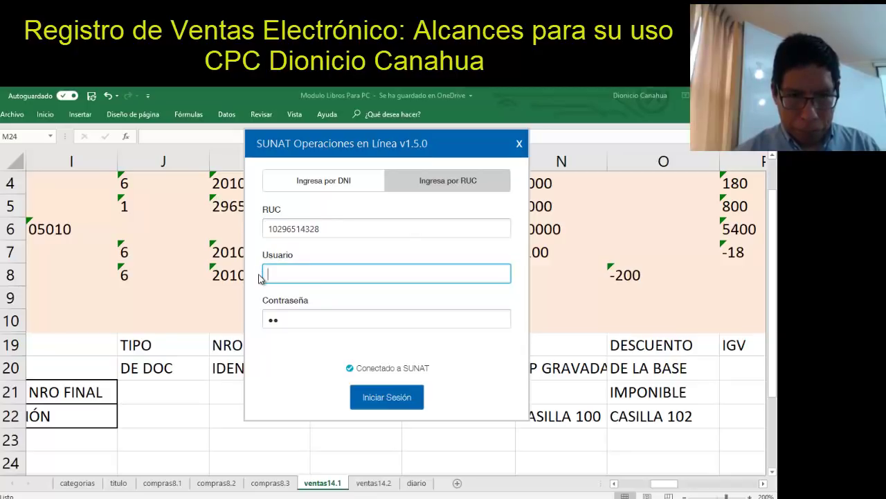
{"action": "type", "text": "PLAXISTE"}
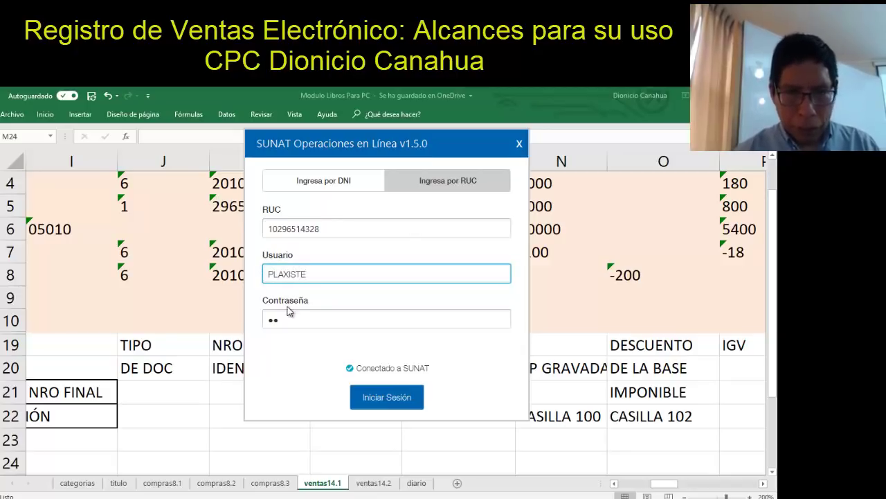
{"action": "left_click_drag", "start_coordinate": [287, 315], "coordinate": [259, 325]}
{"action": "type", "text": "••••"}
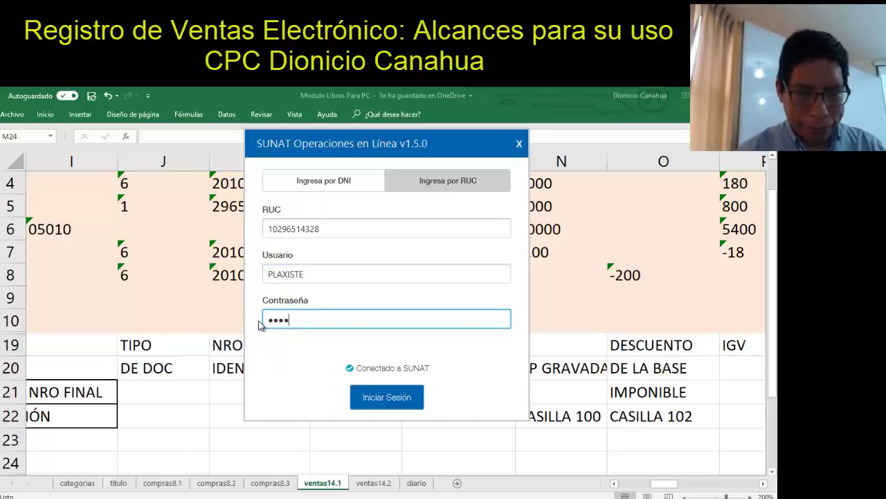
{"action": "type", "text": "•••••"}
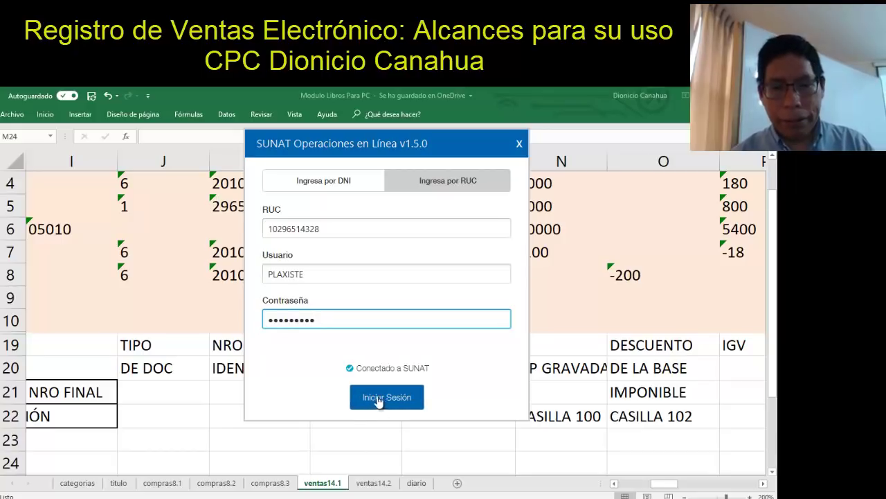
{"action": "left_click", "coordinate": [378, 399]}
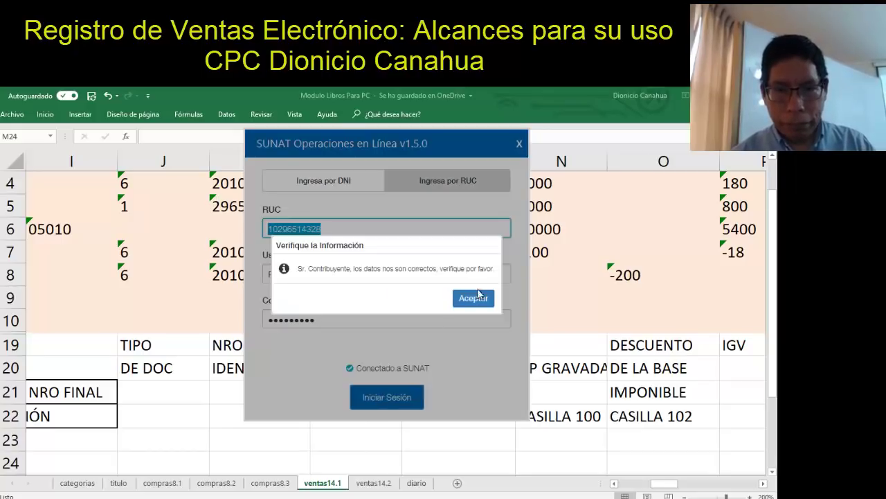
{"action": "left_click", "coordinate": [477, 300]}
Replace the RUC with an 11-digit number and retry the login, which fails again
{"action": "left_click", "coordinate": [355, 229]}
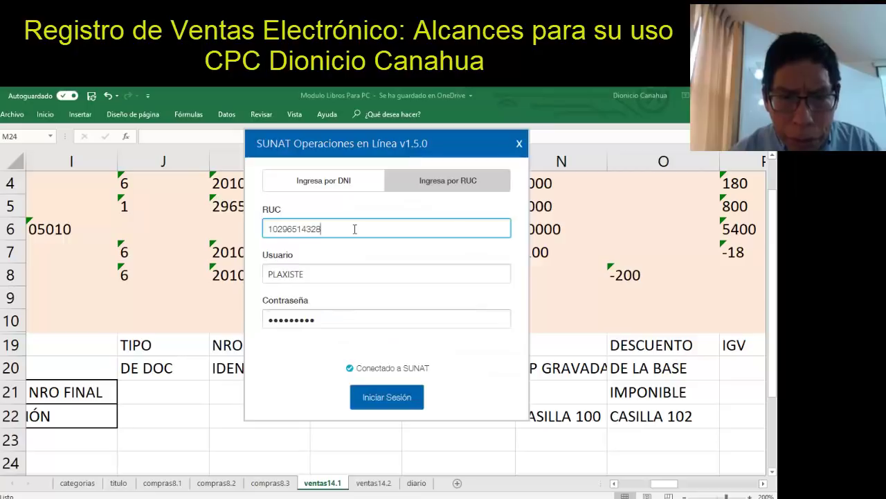
{"action": "key", "text": "BackSpace"}
{"action": "key", "text": "BackSpace"}
{"action": "key", "text": "BackSpace"}
{"action": "key", "text": "BackSpace"}
{"action": "key", "text": "BackSpace"}
{"action": "key", "text": "BackSpace"}
{"action": "key", "text": "BackSpace"}
{"action": "key", "text": "BackSpace"}
{"action": "key", "text": "BackSpace"}
{"action": "key", "text": "BackSpace"}
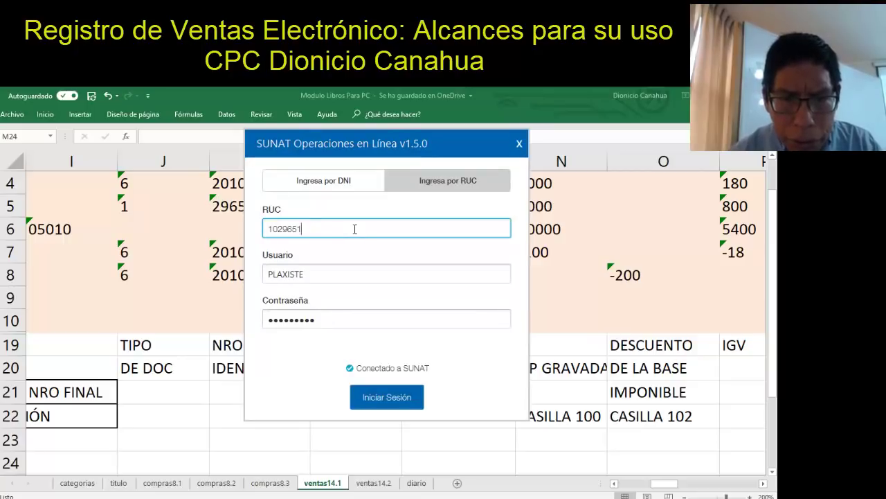
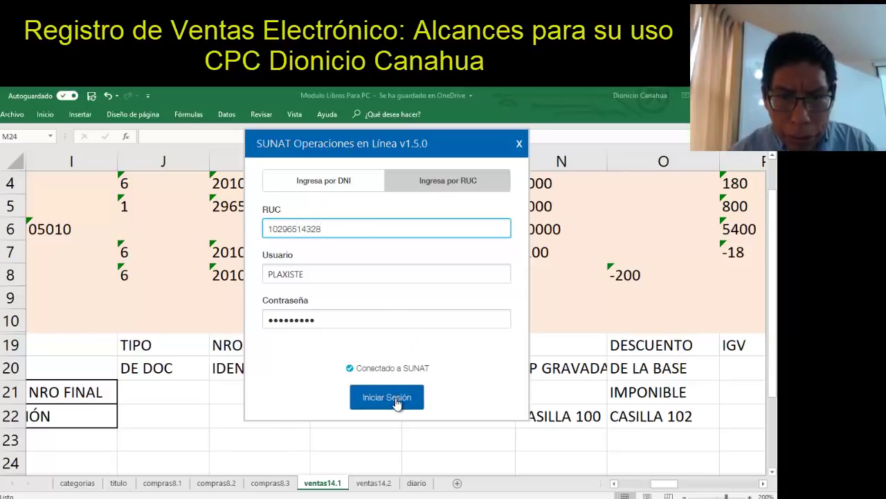
{"action": "left_click", "coordinate": [397, 402]}
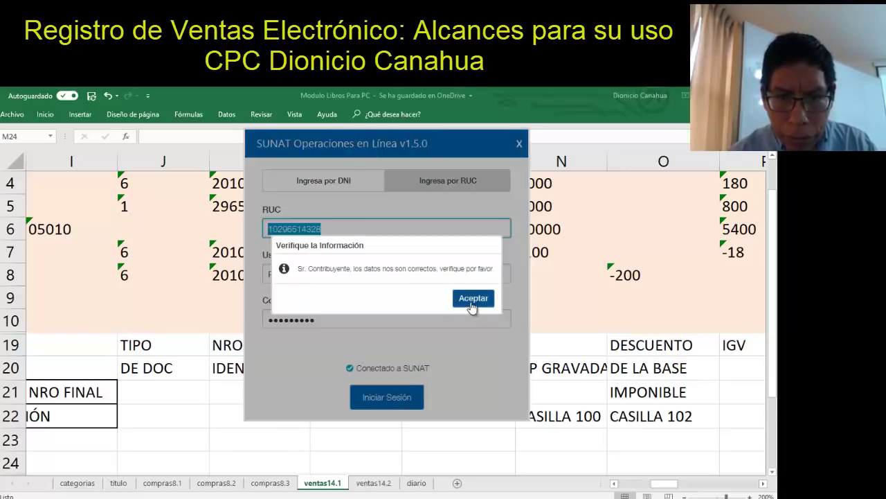
{"action": "left_click", "coordinate": [474, 299]}
Re-enter the original company RUC, SOL user and password and start the session
{"action": "left_click", "coordinate": [339, 229]}
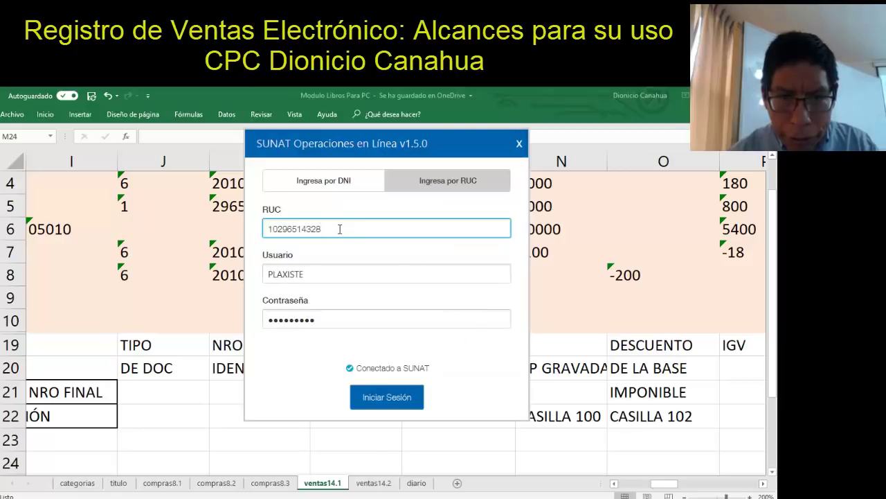
{"action": "left_click_drag", "start_coordinate": [339, 228], "coordinate": [228, 231]}
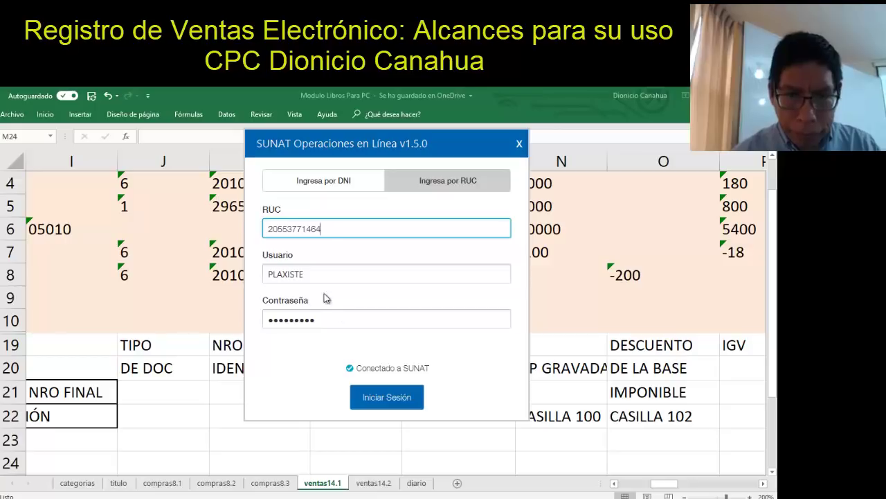
{"action": "left_click_drag", "start_coordinate": [321, 274], "coordinate": [239, 275]}
{"action": "type", "text": "YTERETAF"}
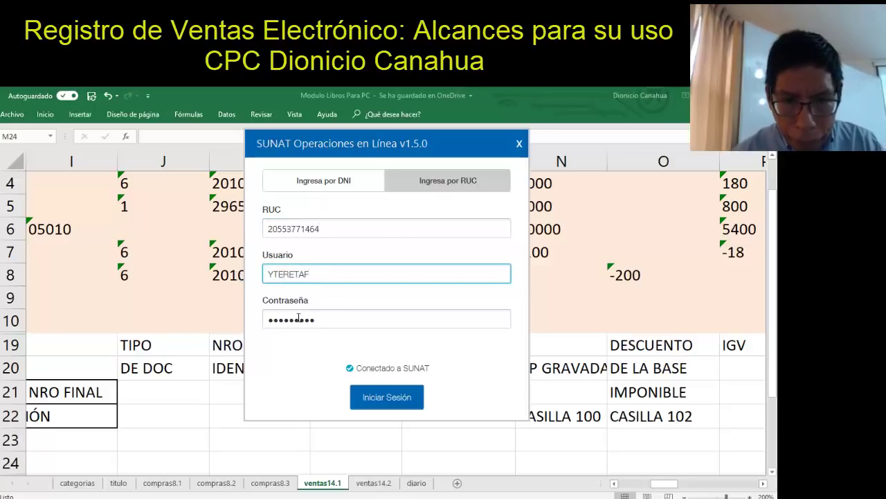
{"action": "left_click_drag", "start_coordinate": [313, 320], "coordinate": [255, 326]}
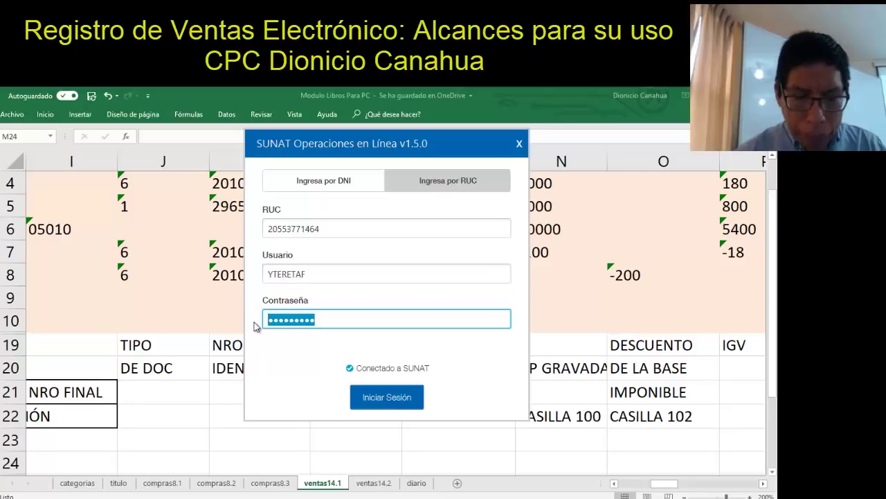
{"action": "type", "text": "•••••••"}
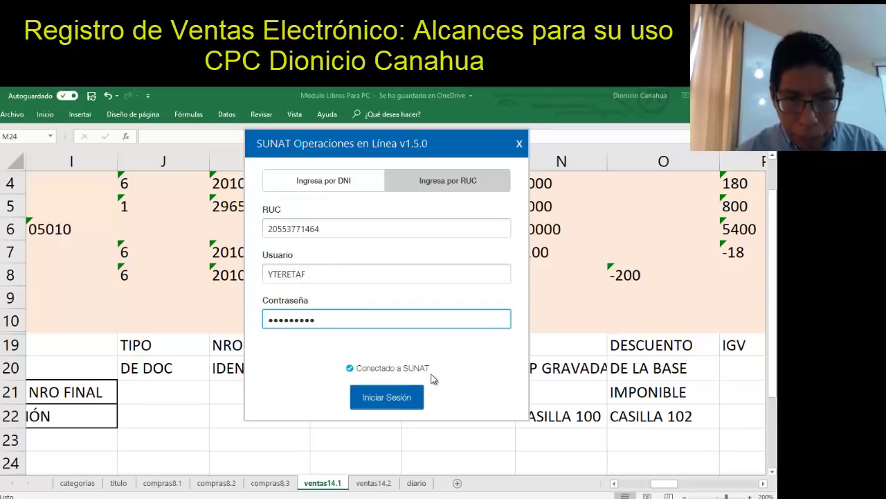
{"action": "left_click", "coordinate": [405, 399]}
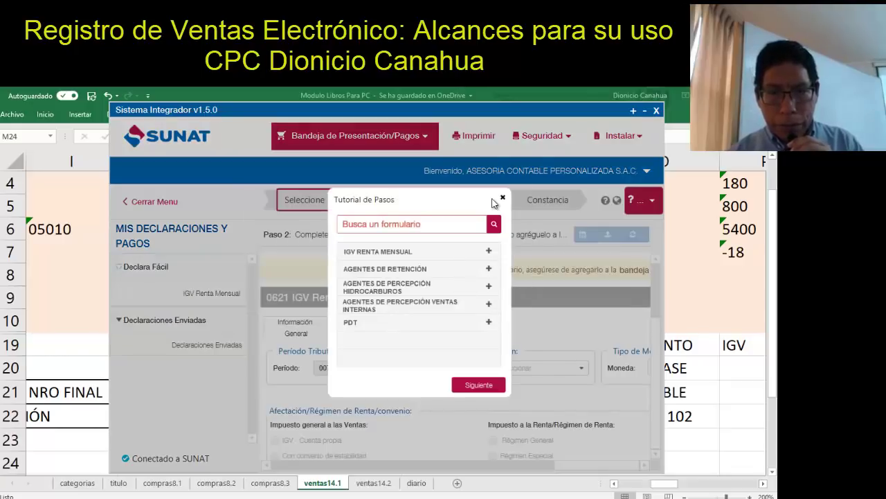
Close the steps tutorial and choose August 2018 as the Form 0621 period
{"action": "left_click", "coordinate": [503, 199]}
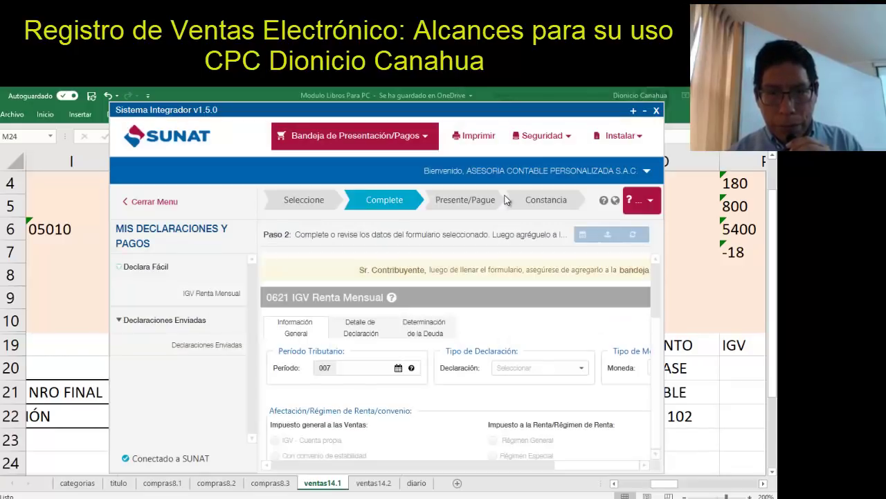
{"action": "left_click", "coordinate": [399, 368]}
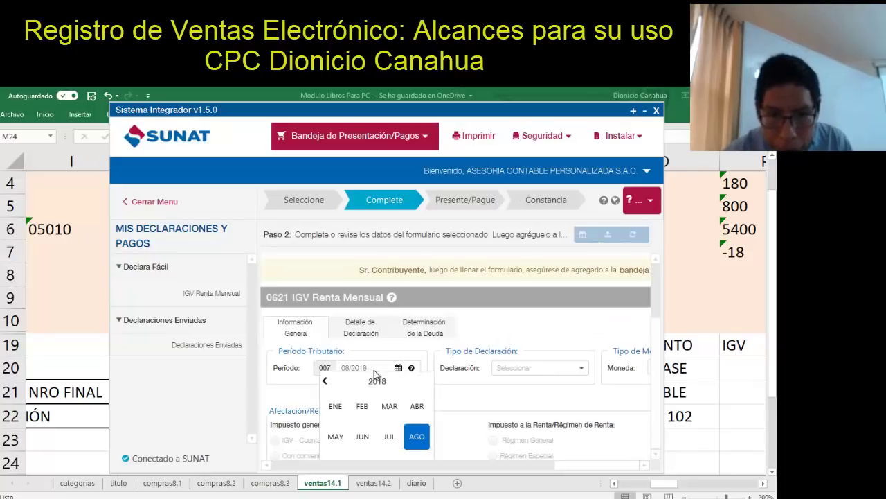
{"action": "left_click", "coordinate": [415, 437]}
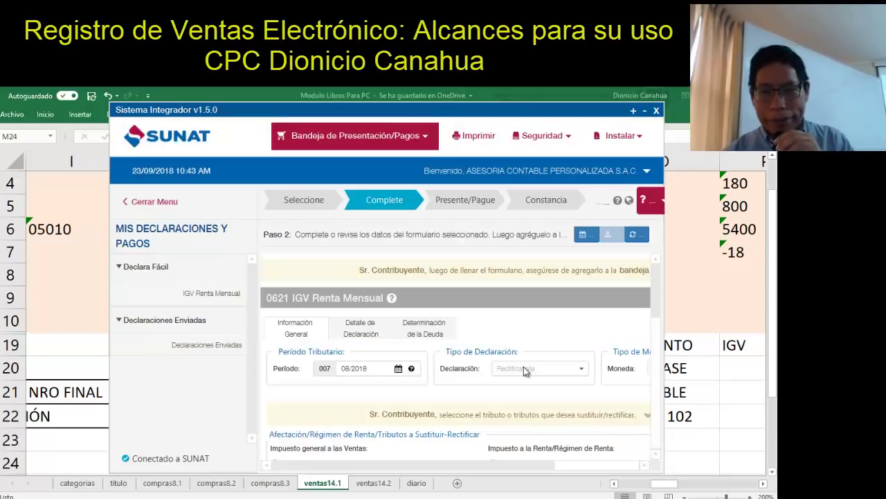
Maximize Sistema Integrador, select the MYPE regime and mark IGV - Cuenta propia
{"action": "double_click", "coordinate": [633, 111]}
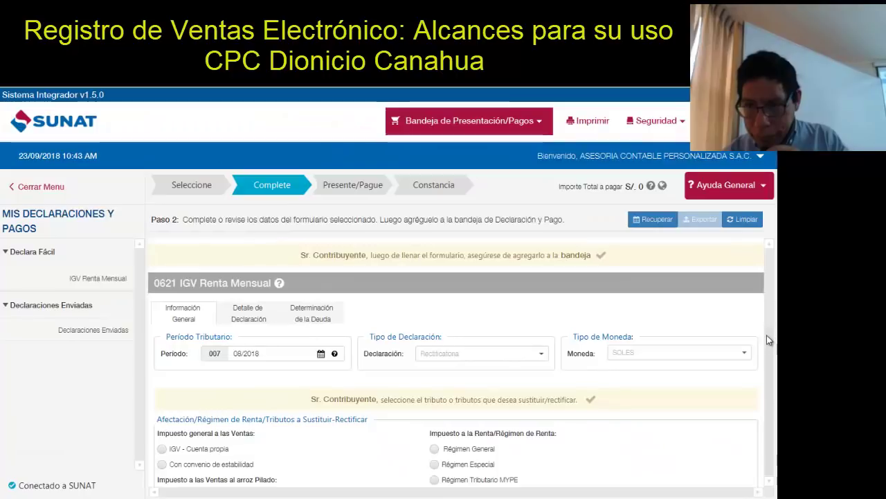
{"action": "scroll", "coordinate": [770, 324], "scroll_direction": "down", "scroll_amount": 3}
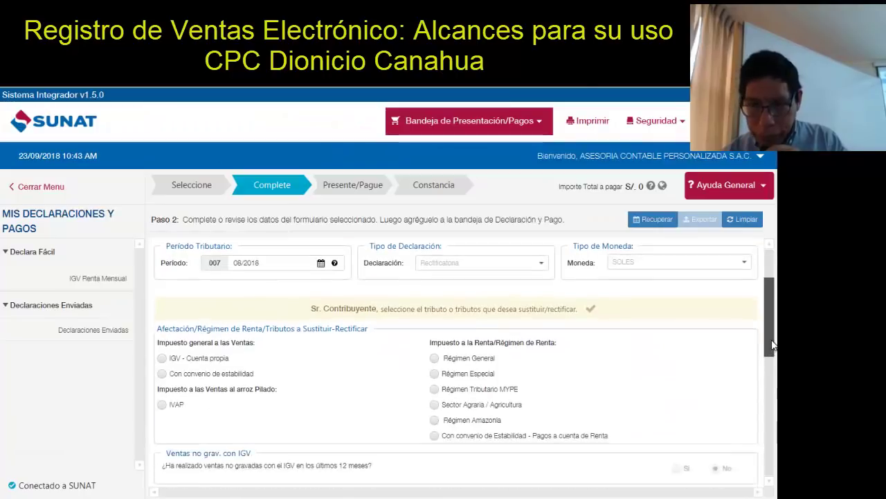
{"action": "left_click", "coordinate": [434, 369]}
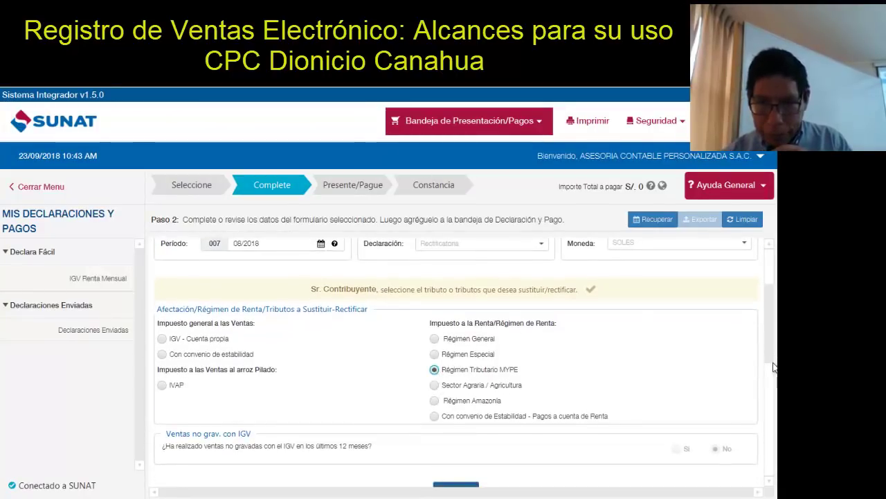
{"action": "scroll", "coordinate": [773, 362], "scroll_direction": "up", "scroll_amount": 3}
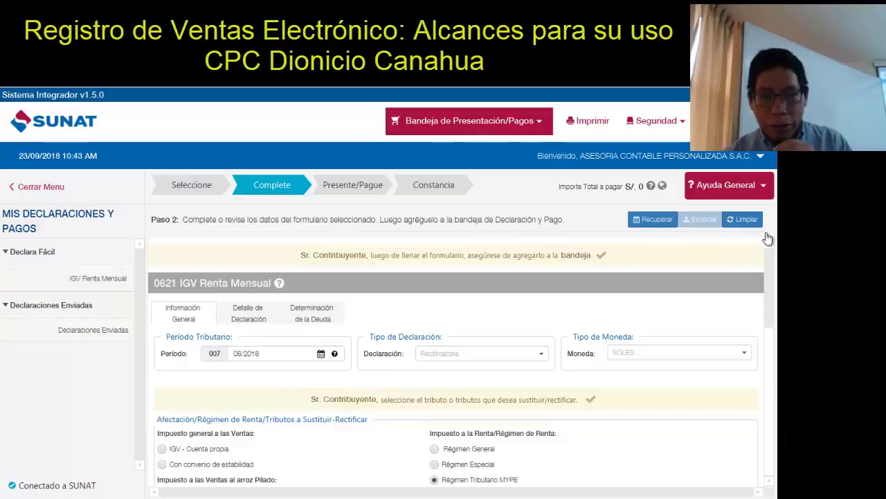
{"action": "left_click", "coordinate": [243, 324]}
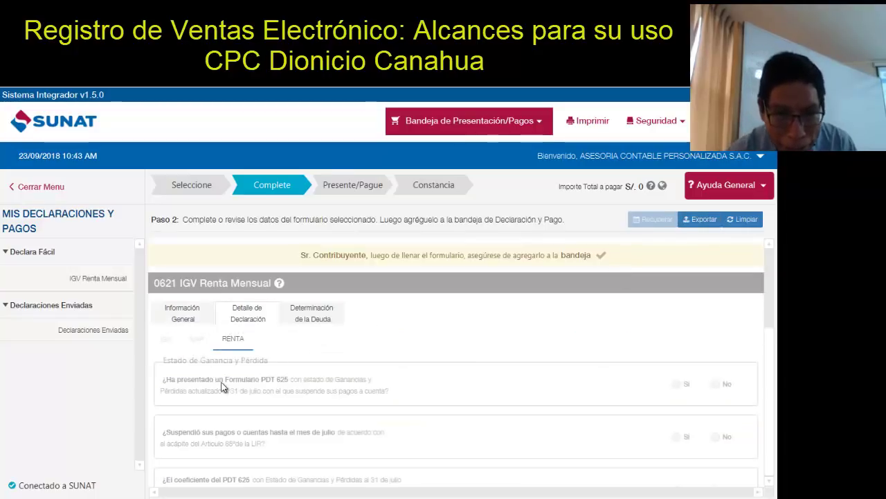
{"action": "left_click", "coordinate": [179, 315]}
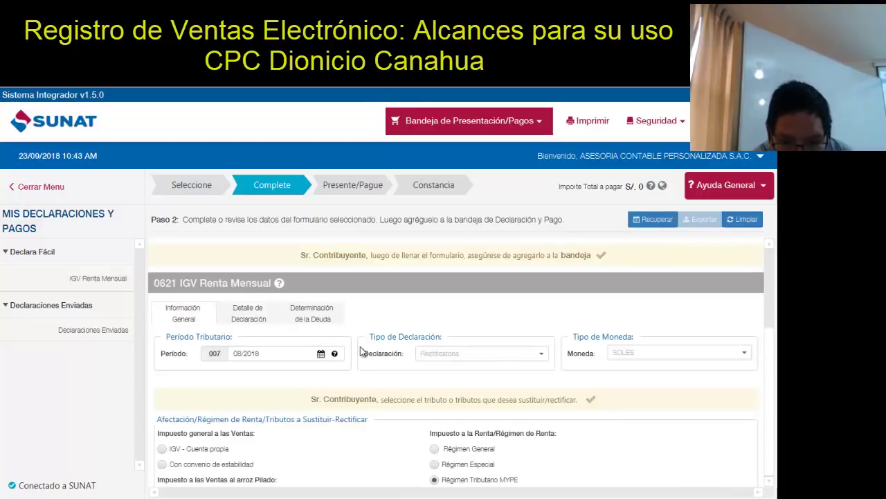
{"action": "left_click_drag", "start_coordinate": [771, 289], "coordinate": [775, 333]}
{"action": "left_click", "coordinate": [162, 297]}
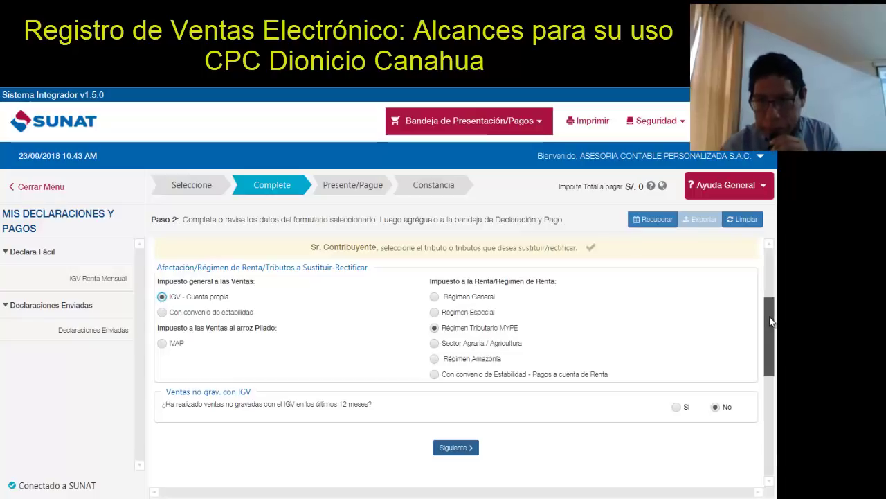
{"action": "left_click_drag", "start_coordinate": [770, 319], "coordinate": [767, 267]}
Show the IGV section of Detalle de Declaración and scroll to the Ventas boxes
{"action": "left_click", "coordinate": [251, 315]}
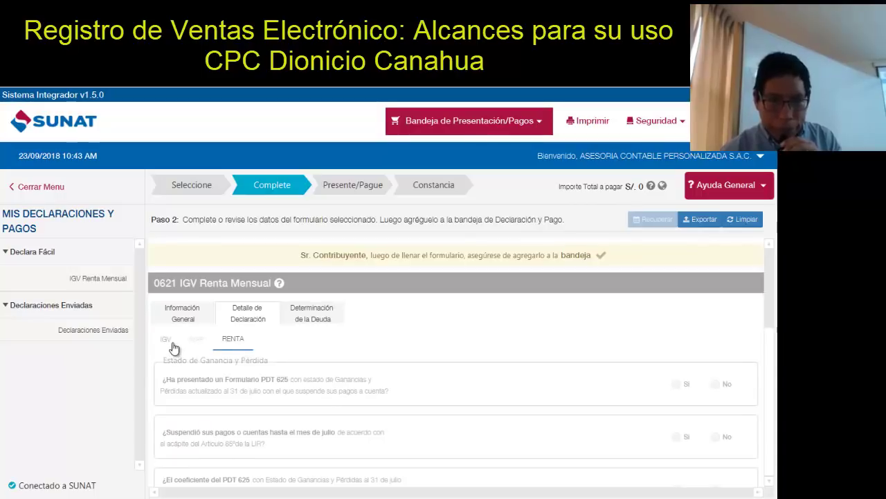
{"action": "left_click", "coordinate": [169, 342]}
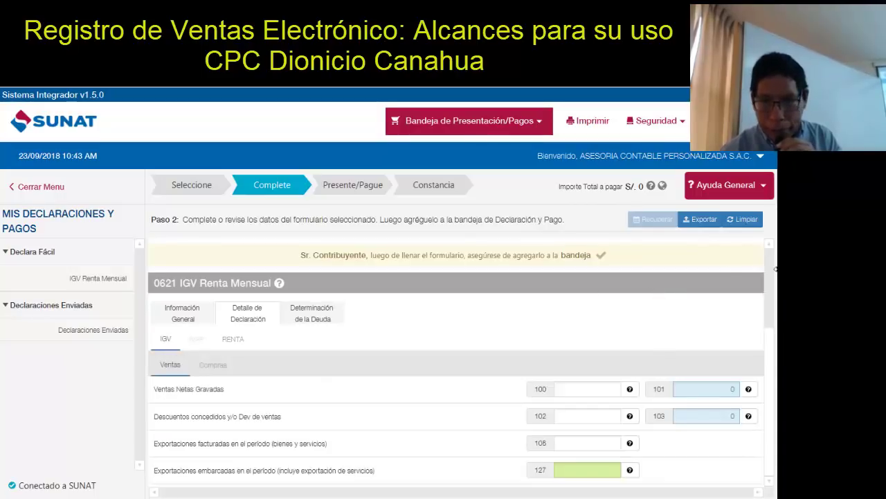
{"action": "left_click_drag", "start_coordinate": [770, 271], "coordinate": [775, 299]}
{"action": "scroll", "coordinate": [774, 299], "scroll_direction": "down", "scroll_amount": 1}
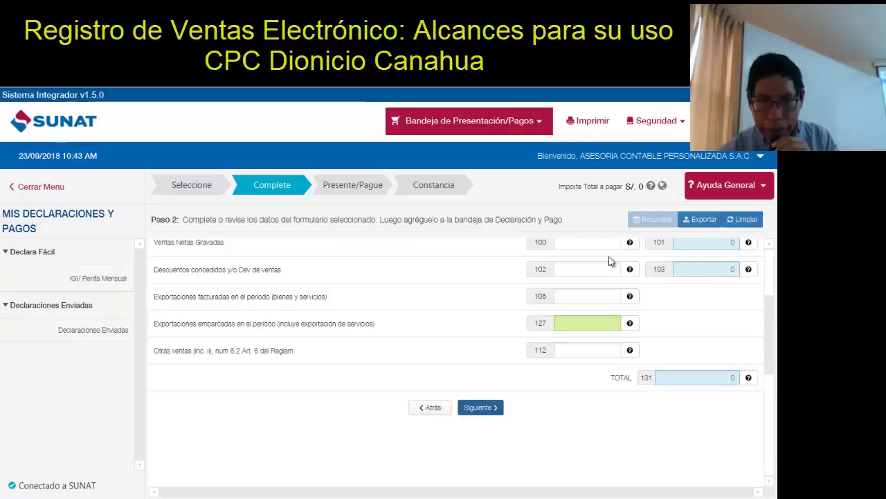
{"action": "mouse_move", "coordinate": [630, 300]}
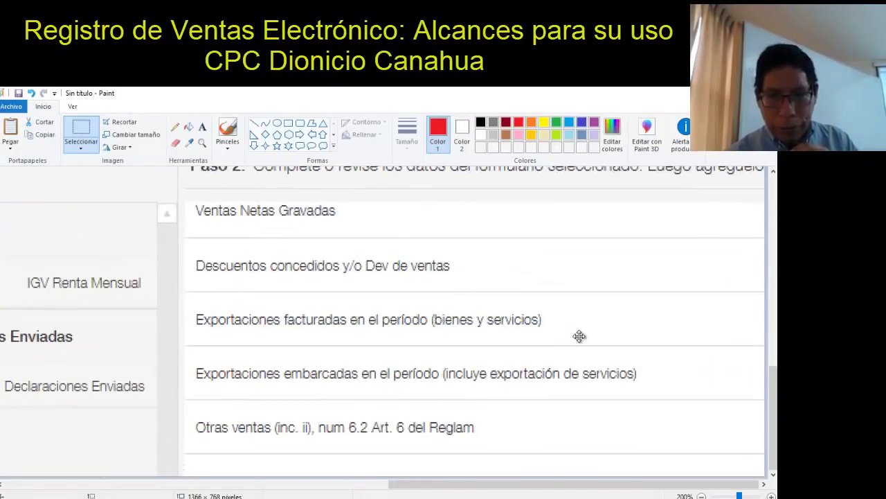
Shift the form capture up-left in Paint to expose the value boxes, then return to Excel
{"action": "left_click_drag", "start_coordinate": [483, 301], "coordinate": [245, 281]}
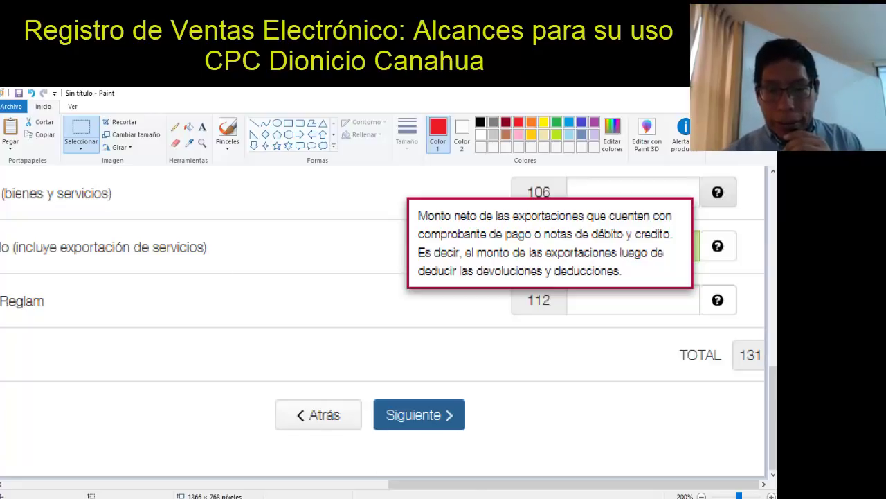
{"action": "mouse_move", "coordinate": [471, 496]}
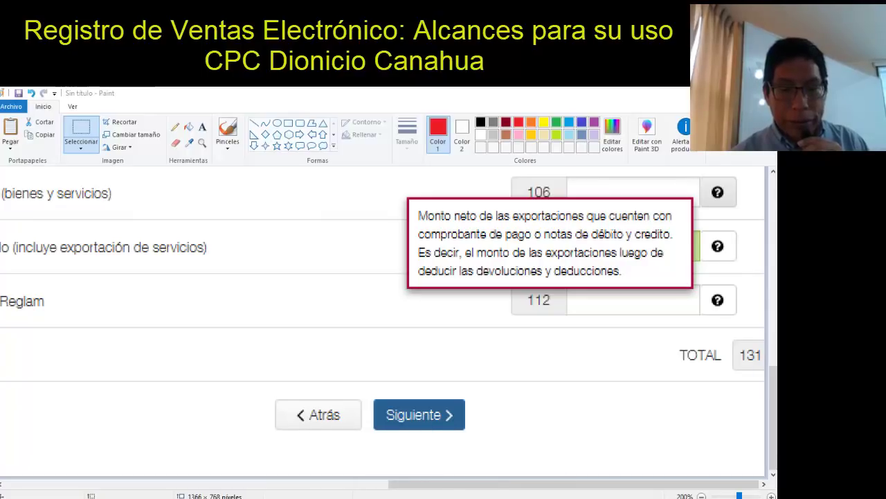
{"action": "mouse_move", "coordinate": [374, 495]}
{"action": "left_click", "coordinate": [343, 478]}
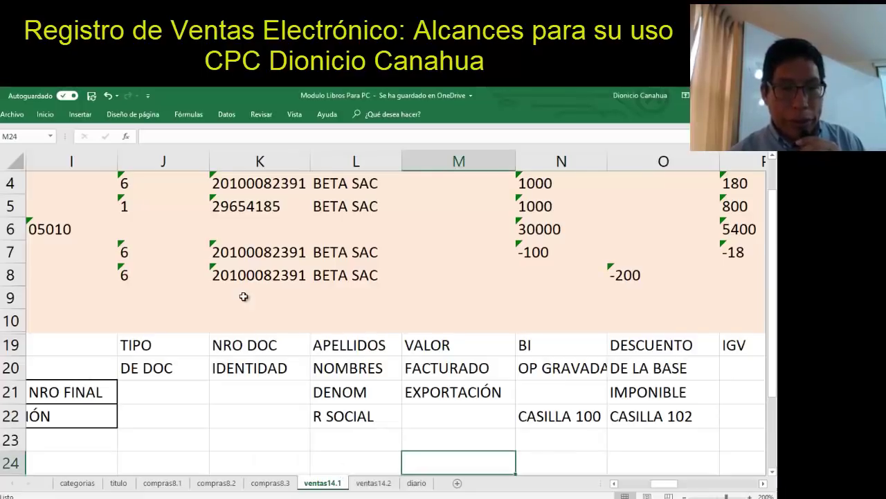
{"action": "left_click", "coordinate": [239, 295]}
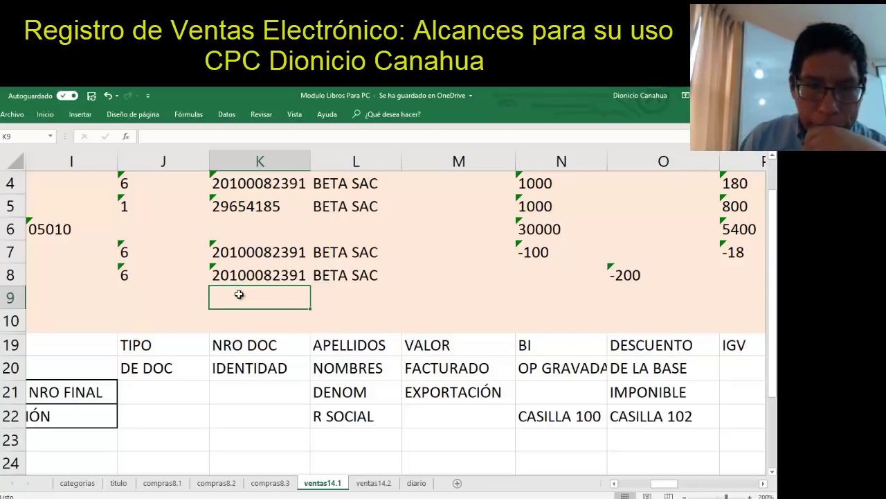
{"action": "key", "text": "Left"}
{"action": "key", "text": "Left"}
{"action": "key", "text": "Left"}
{"action": "key", "text": "Left"}
{"action": "key", "text": "Left"}
{"action": "key", "text": "Left"}
{"action": "key", "text": "Left"}
{"action": "key", "text": "Left"}
{"action": "key", "text": "Left"}
{"action": "key", "text": "Left"}
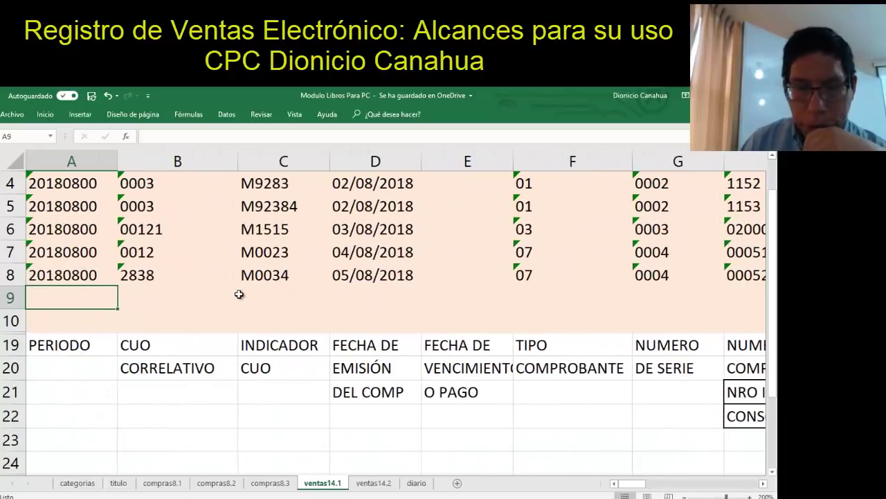
Unhide the hidden rows below the ventas14.1 data
{"action": "mouse_move", "coordinate": [11, 319]}
{"action": "left_mouse_down"}
{"action": "mouse_move", "coordinate": [14, 338]}
{"action": "mouse_move", "coordinate": [14, 321]}
{"action": "left_mouse_up"}
{"action": "right_click", "coordinate": [15, 323]}
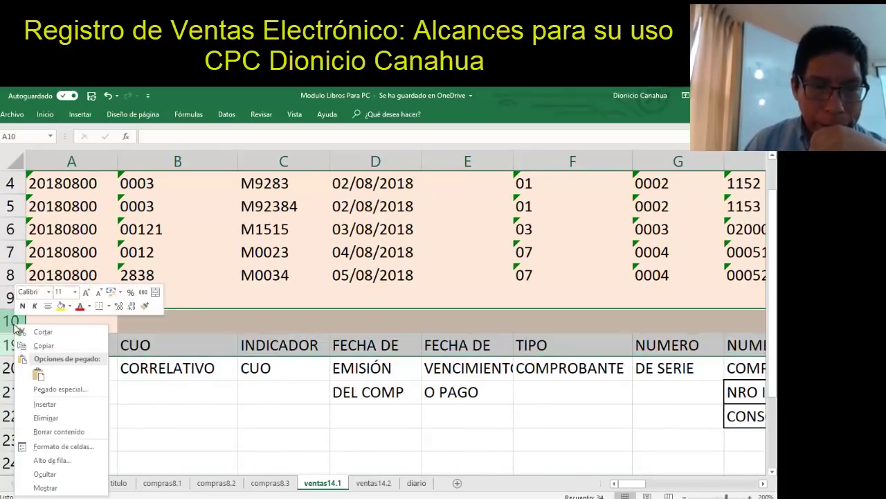
{"action": "left_click", "coordinate": [64, 488]}
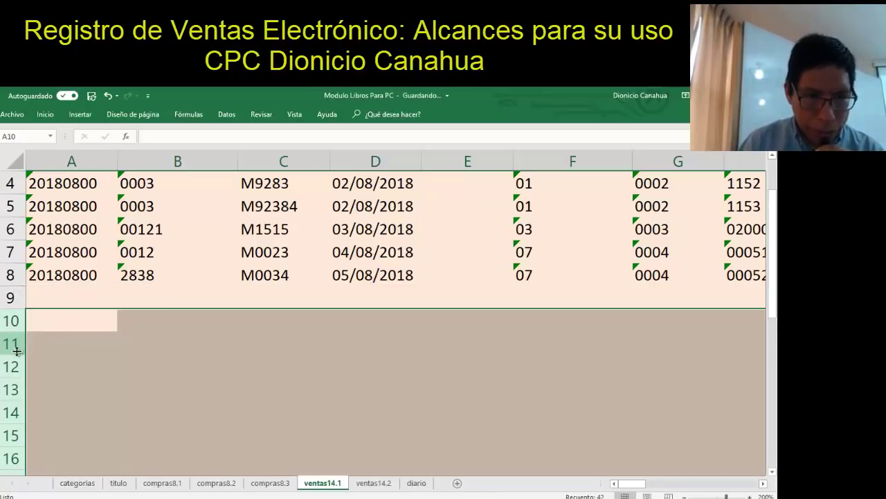
Hide rows 13–18 and return to cell A9
{"action": "left_click", "coordinate": [10, 385]}
{"action": "left_click_drag", "start_coordinate": [11, 385], "coordinate": [10, 349]}
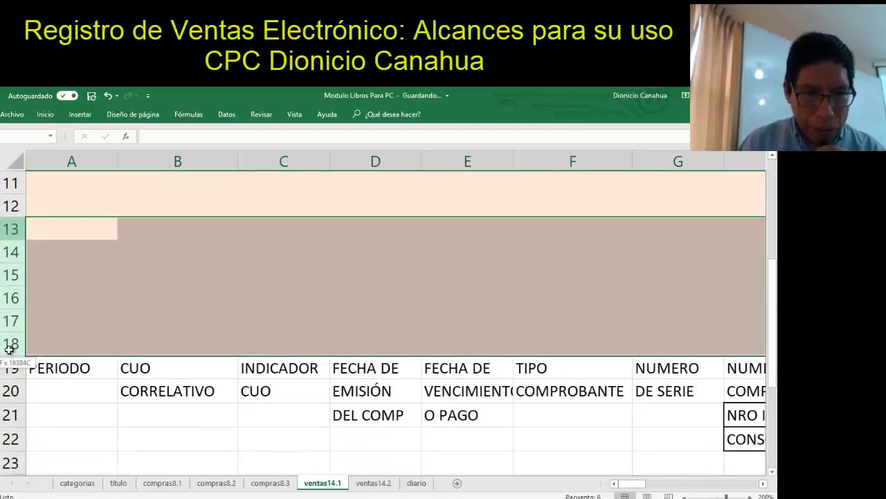
{"action": "right_click", "coordinate": [15, 298]}
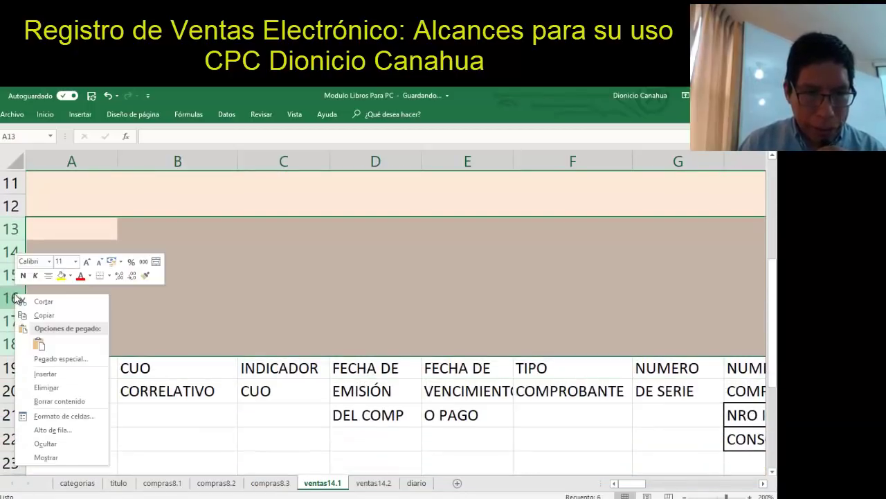
{"action": "left_click", "coordinate": [56, 444]}
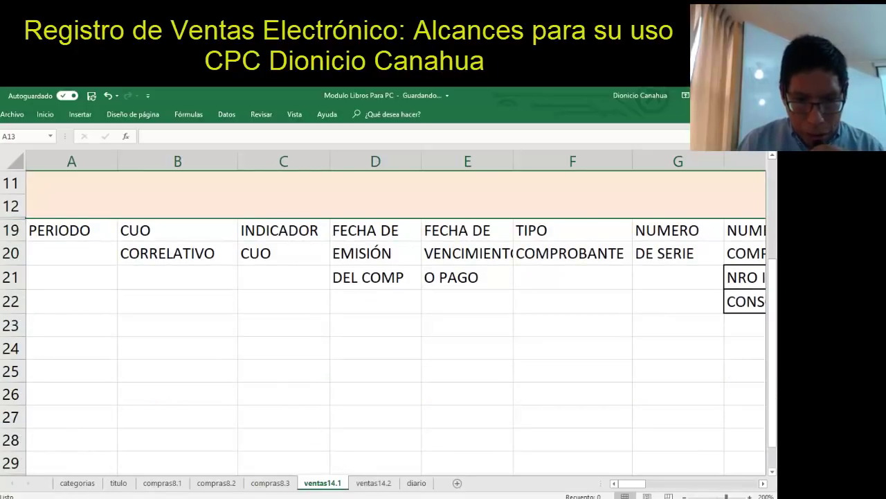
{"action": "left_click", "coordinate": [262, 246]}
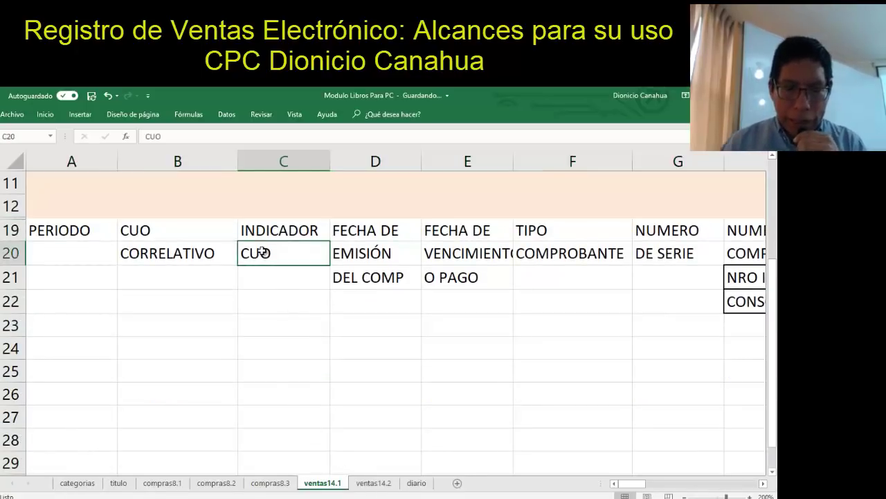
{"action": "key", "text": "Up"}
{"action": "key", "text": "Up"}
{"action": "key", "text": "Up"}
{"action": "key", "text": "Up"}
{"action": "key", "text": "Up"}
{"action": "key", "text": "Up"}
{"action": "key", "text": "Up"}
{"action": "key", "text": "Up"}
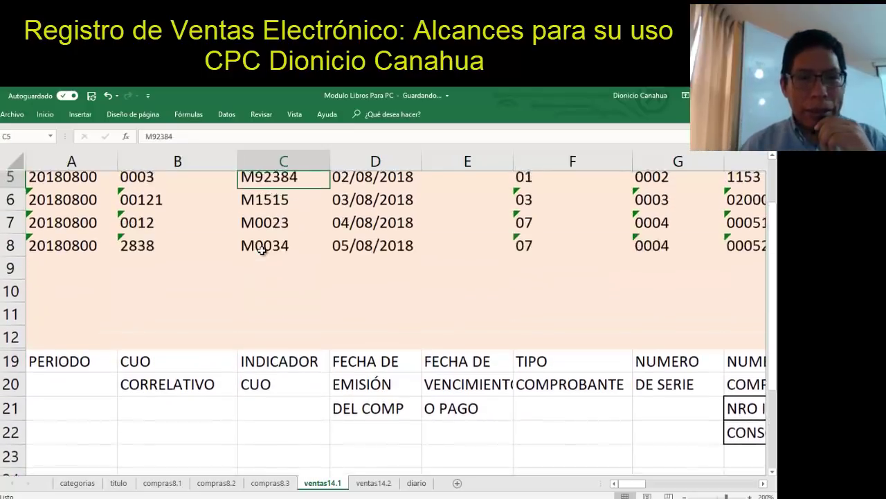
{"action": "key", "text": "Down"}
{"action": "key", "text": "Down"}
{"action": "key", "text": "Down"}
{"action": "key", "text": "Down"}
{"action": "key", "text": "Left"}
{"action": "key", "text": "Left"}
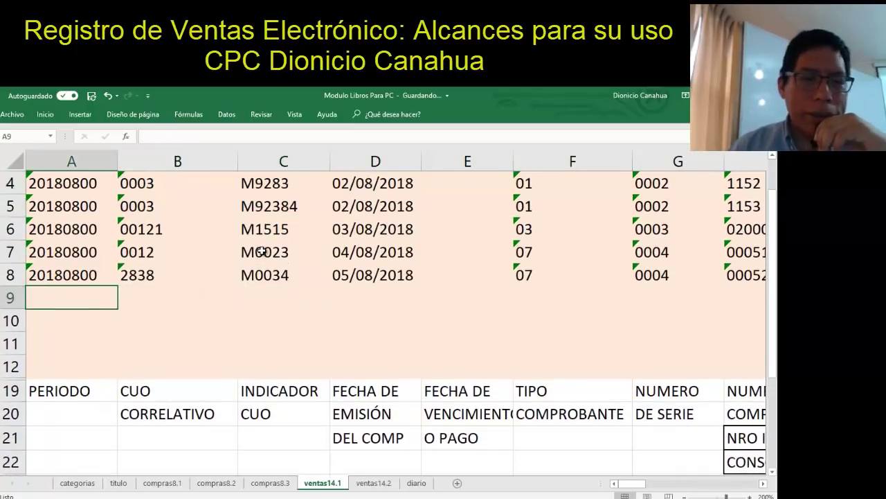